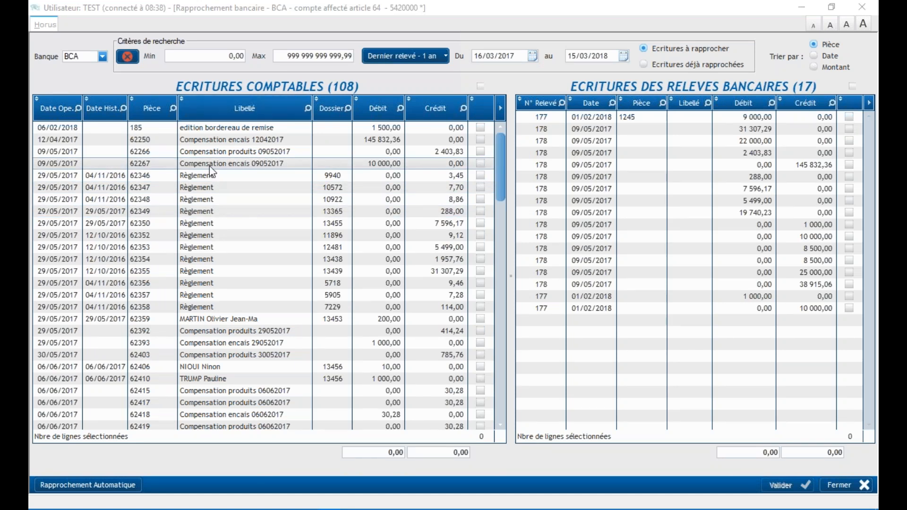
Examine the accounting entries awaiting reconciliation for bank BCA, comparing operation dates, historical dates, labels and amounts through the whole list
{"action": "scroll", "coordinate": [209, 166], "scroll_direction": "down", "scroll_amount": 7}
{"action": "scroll", "coordinate": [209, 165], "scroll_direction": "up", "scroll_amount": 7}
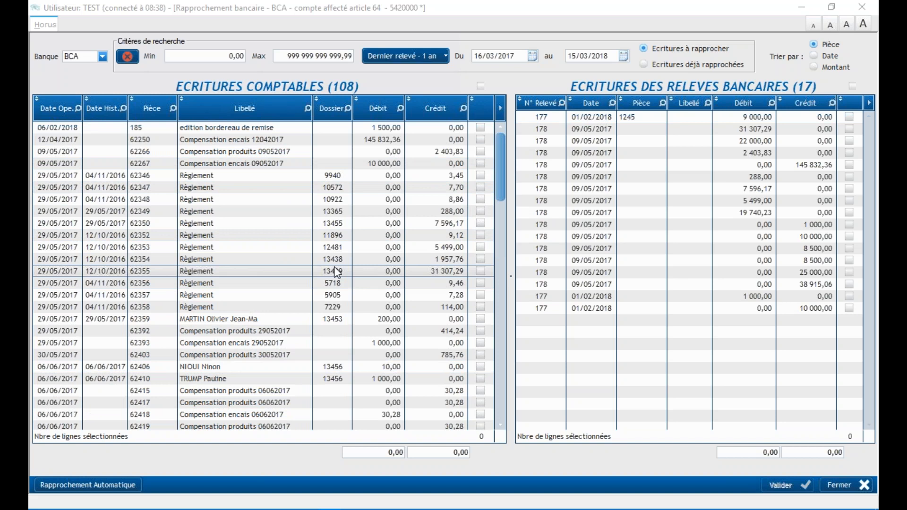
{"action": "scroll", "coordinate": [334, 268], "scroll_direction": "down", "scroll_amount": 7}
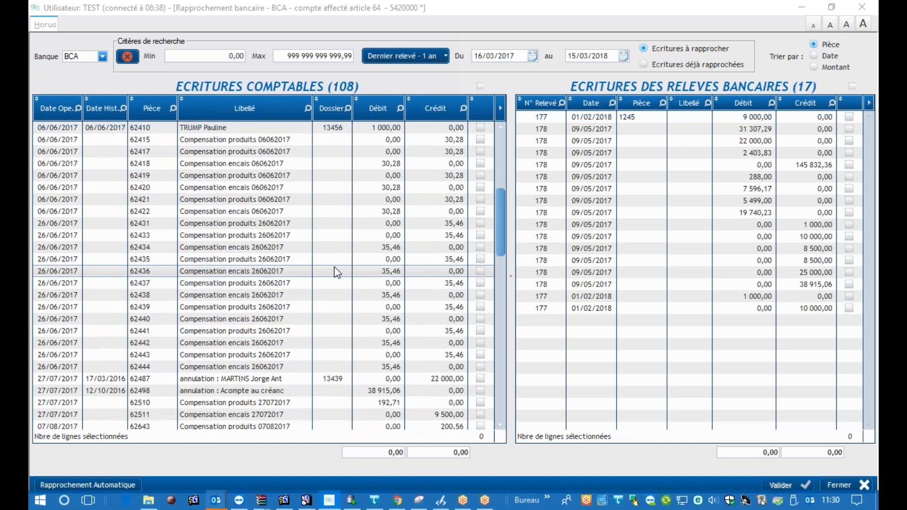
{"action": "scroll", "coordinate": [337, 273], "scroll_direction": "up", "scroll_amount": 6}
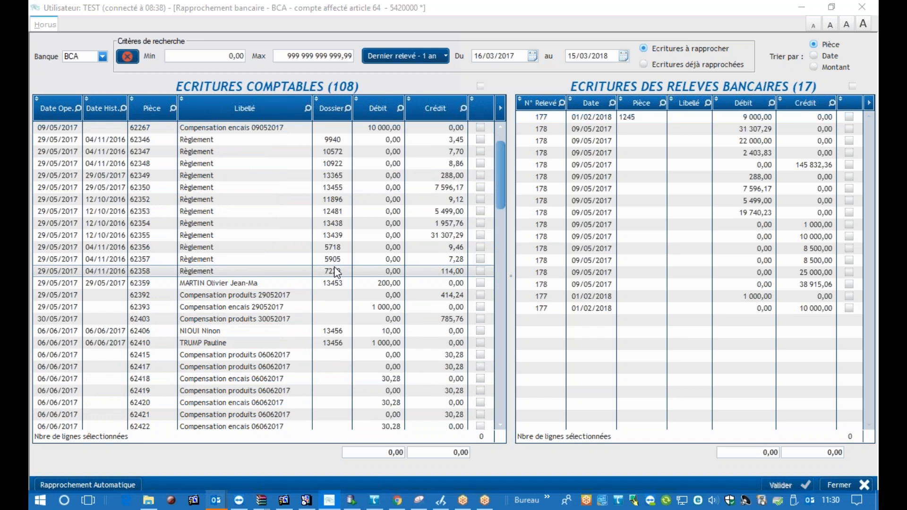
{"action": "scroll", "coordinate": [337, 272], "scroll_direction": "up", "scroll_amount": 1}
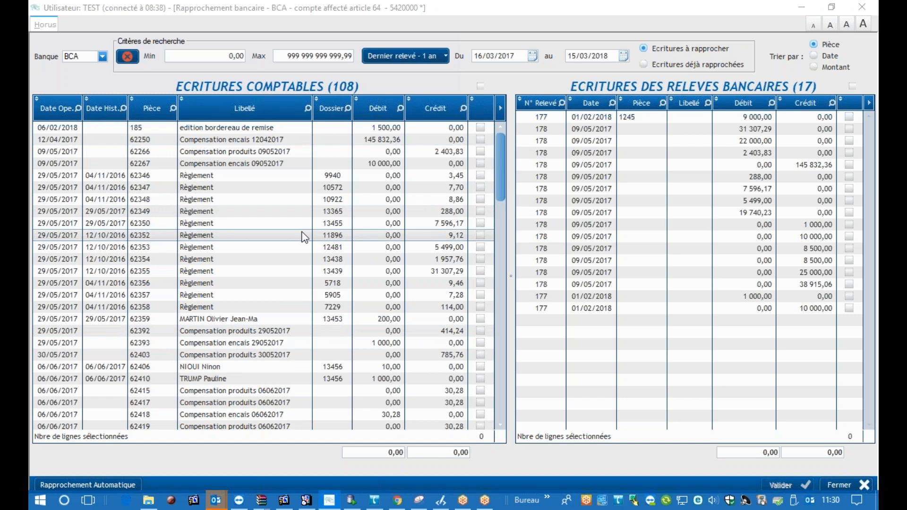
{"action": "scroll", "coordinate": [304, 237], "scroll_direction": "down", "scroll_amount": 15}
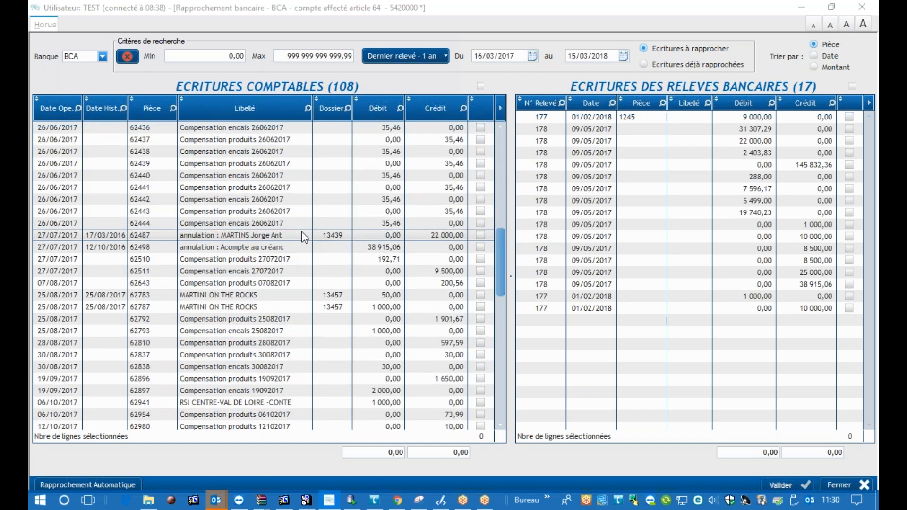
{"action": "scroll", "coordinate": [305, 236], "scroll_direction": "down", "scroll_amount": 9}
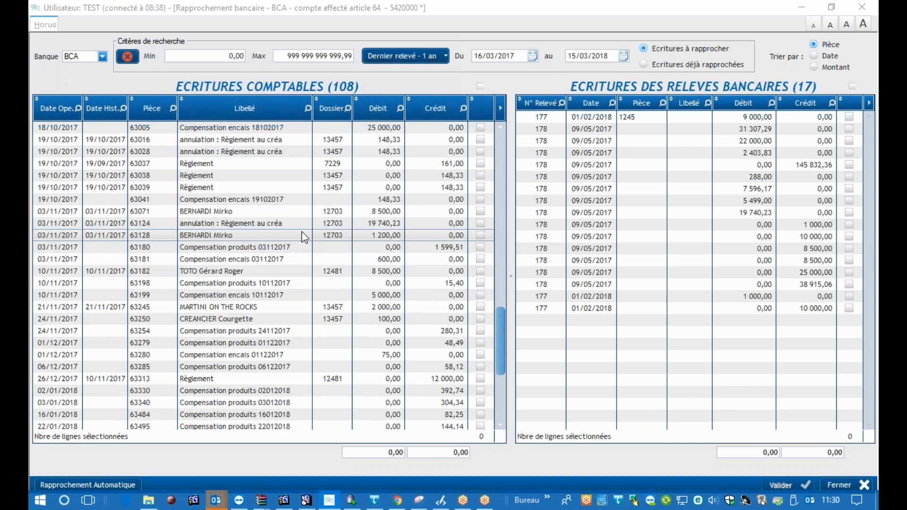
{"action": "scroll", "coordinate": [305, 236], "scroll_direction": "down", "scroll_amount": 3}
{"action": "scroll", "coordinate": [305, 237], "scroll_direction": "up", "scroll_amount": 7}
{"action": "scroll", "coordinate": [305, 237], "scroll_direction": "up", "scroll_amount": 13}
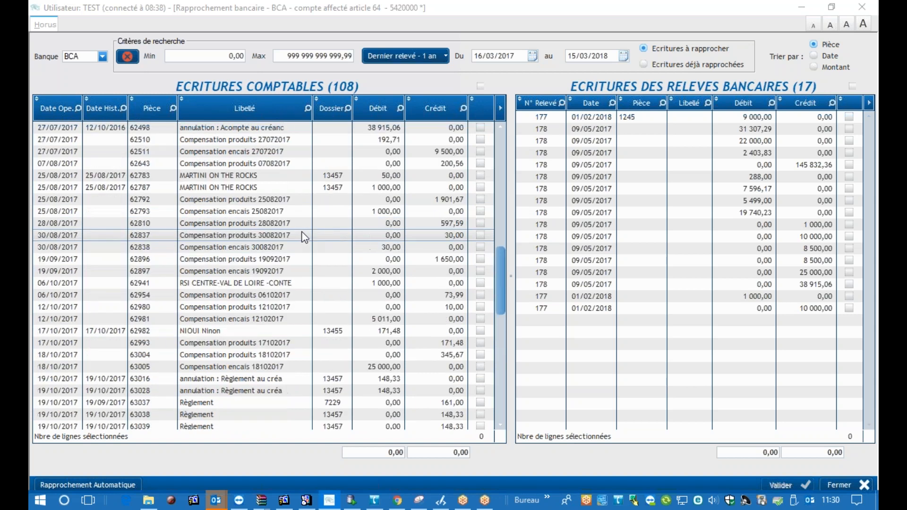
{"action": "scroll", "coordinate": [305, 237], "scroll_direction": "up", "scroll_amount": 5}
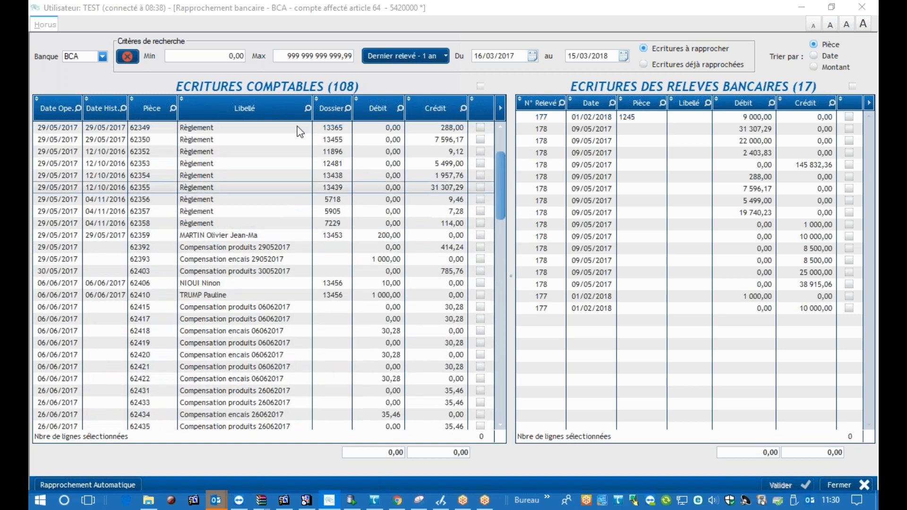
{"action": "scroll", "coordinate": [278, 180], "scroll_direction": "up", "scroll_amount": 3}
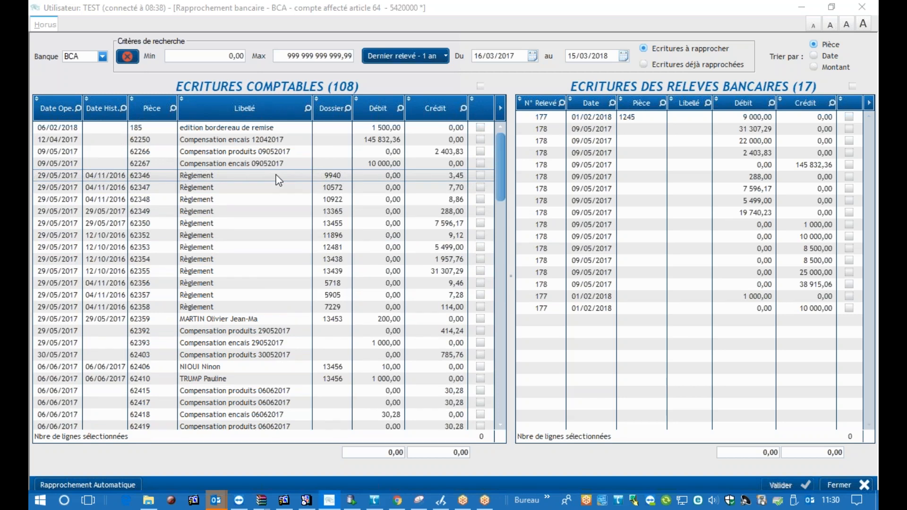
{"action": "scroll", "coordinate": [279, 180], "scroll_direction": "down", "scroll_amount": 15}
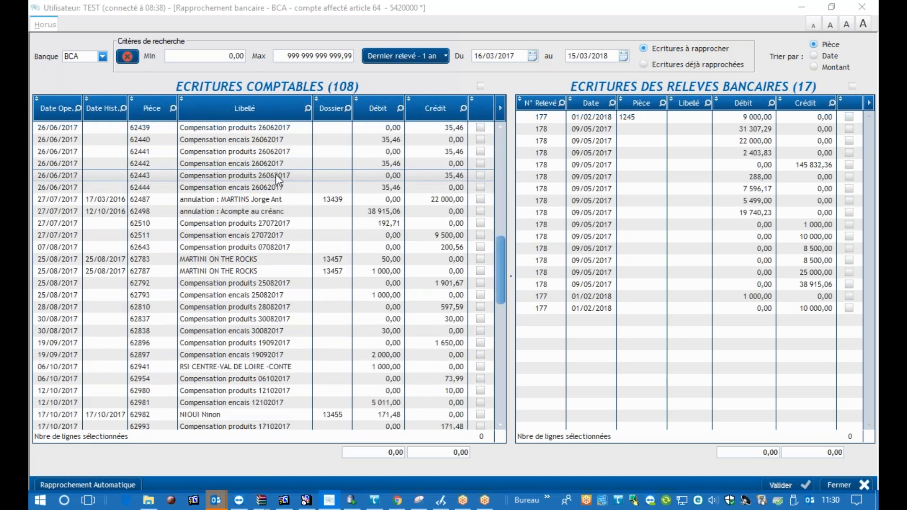
{"action": "scroll", "coordinate": [279, 180], "scroll_direction": "down", "scroll_amount": 10}
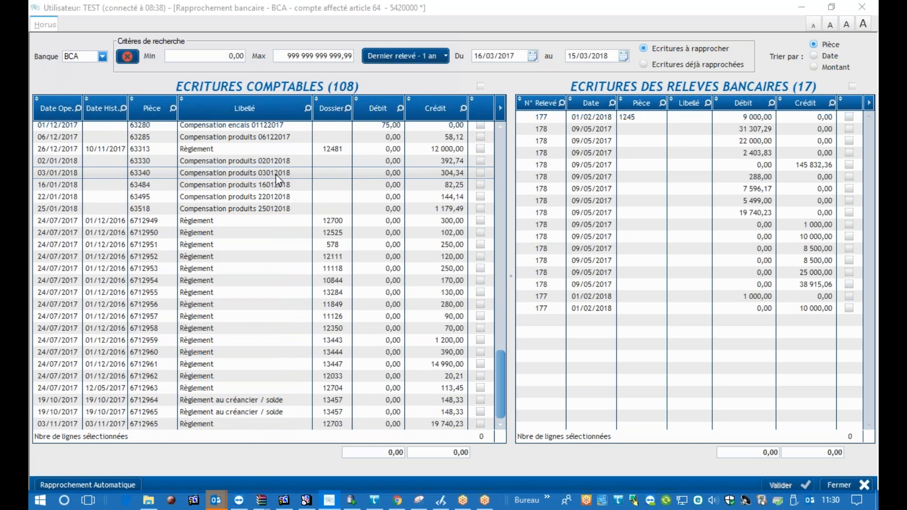
{"action": "scroll", "coordinate": [279, 179], "scroll_direction": "up", "scroll_amount": 10}
{"action": "scroll", "coordinate": [279, 180], "scroll_direction": "up", "scroll_amount": 1}
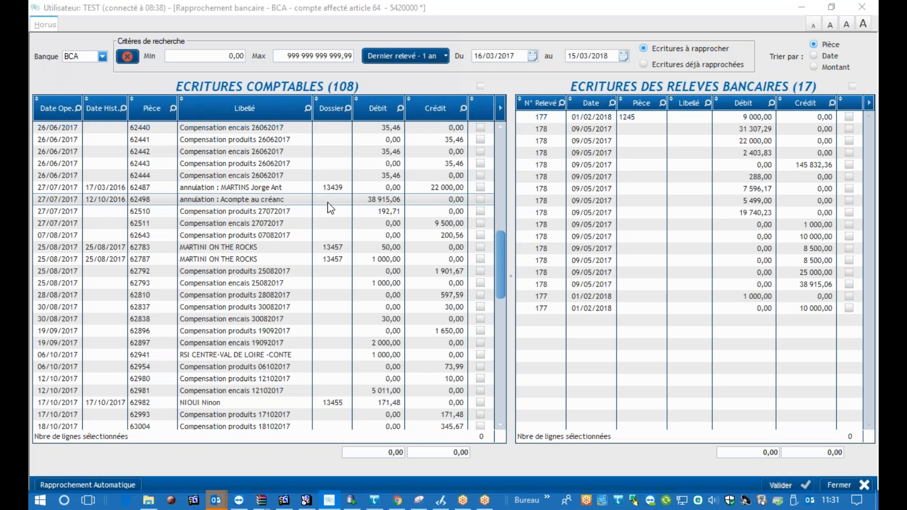
{"action": "scroll", "coordinate": [268, 223], "scroll_direction": "down", "scroll_amount": 10}
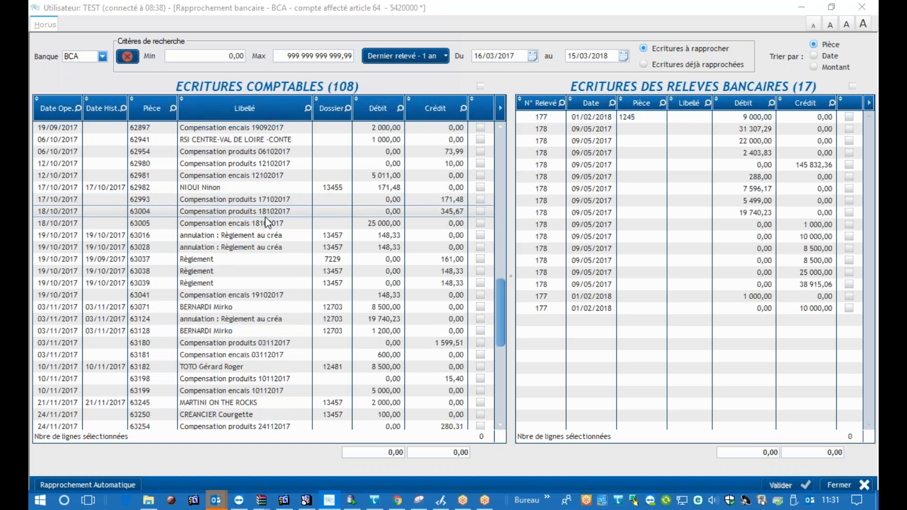
{"action": "scroll", "coordinate": [268, 222], "scroll_direction": "down", "scroll_amount": 4}
{"action": "scroll", "coordinate": [268, 222], "scroll_direction": "up", "scroll_amount": 6}
{"action": "scroll", "coordinate": [268, 222], "scroll_direction": "up", "scroll_amount": 6}
{"action": "scroll", "coordinate": [268, 222], "scroll_direction": "up", "scroll_amount": 9}
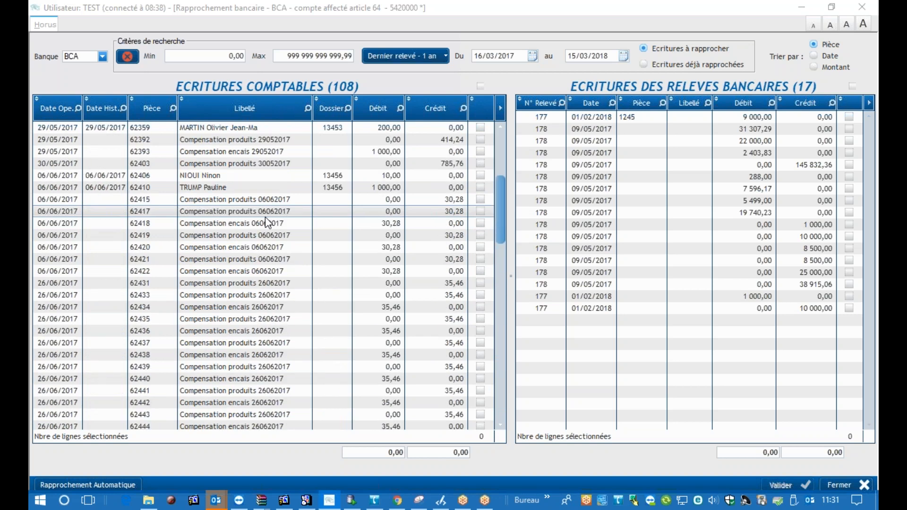
{"action": "scroll", "coordinate": [268, 222], "scroll_direction": "up", "scroll_amount": 5}
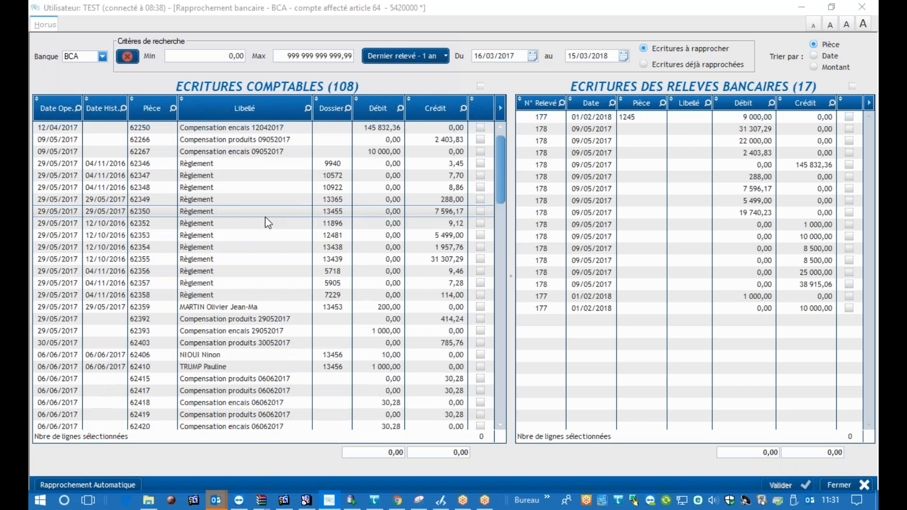
{"action": "scroll", "coordinate": [265, 219], "scroll_direction": "up", "scroll_amount": 1}
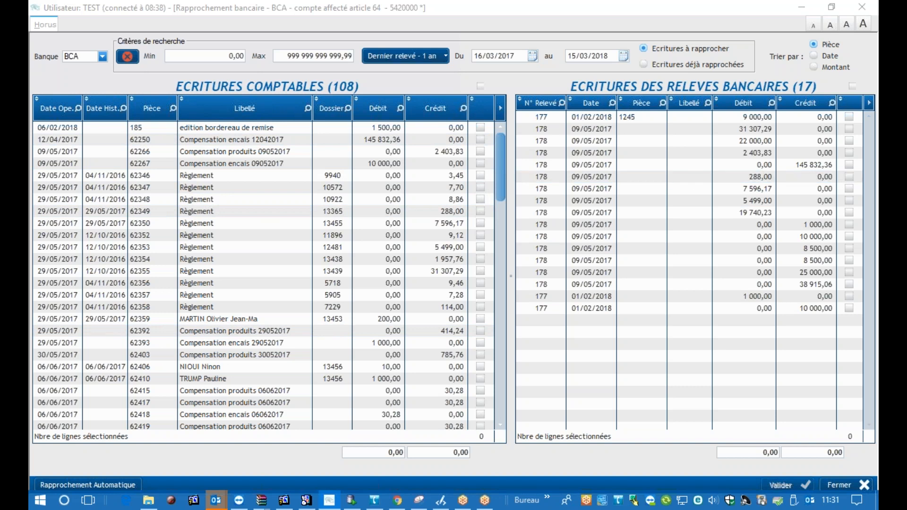
{"action": "scroll", "coordinate": [343, 187], "scroll_direction": "down", "scroll_amount": 9}
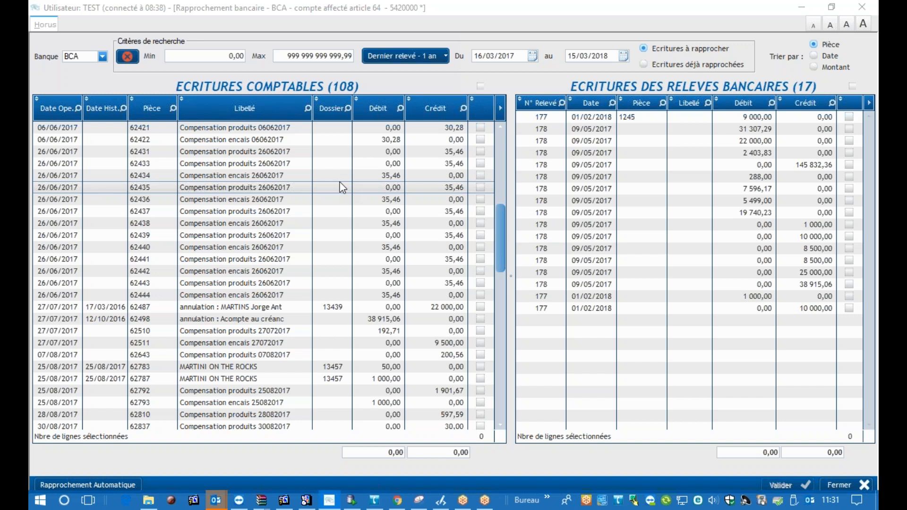
{"action": "scroll", "coordinate": [343, 187], "scroll_direction": "up", "scroll_amount": 9}
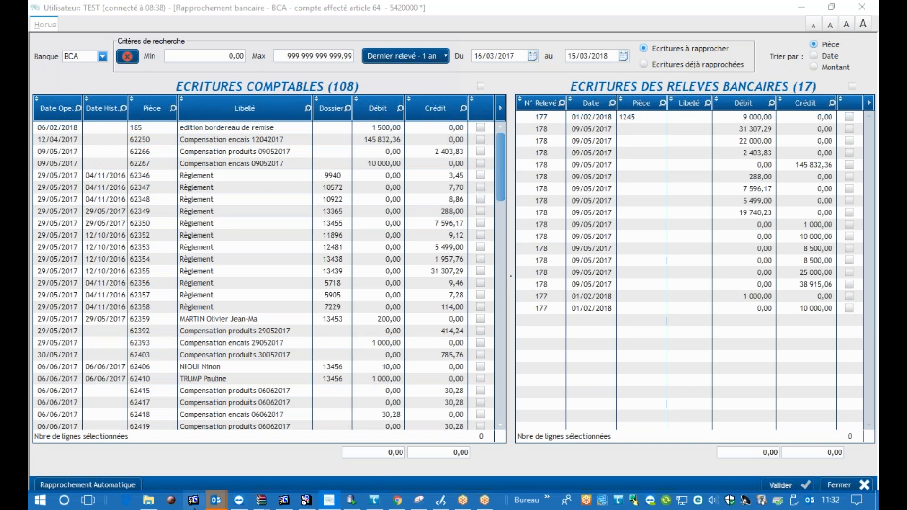
Switch to HORUS V2018T1, open its Rapprochement bancaire window and load the entries of bank BCA
{"action": "mouse_move", "coordinate": [286, 504]}
{"action": "left_click", "coordinate": [285, 442]}
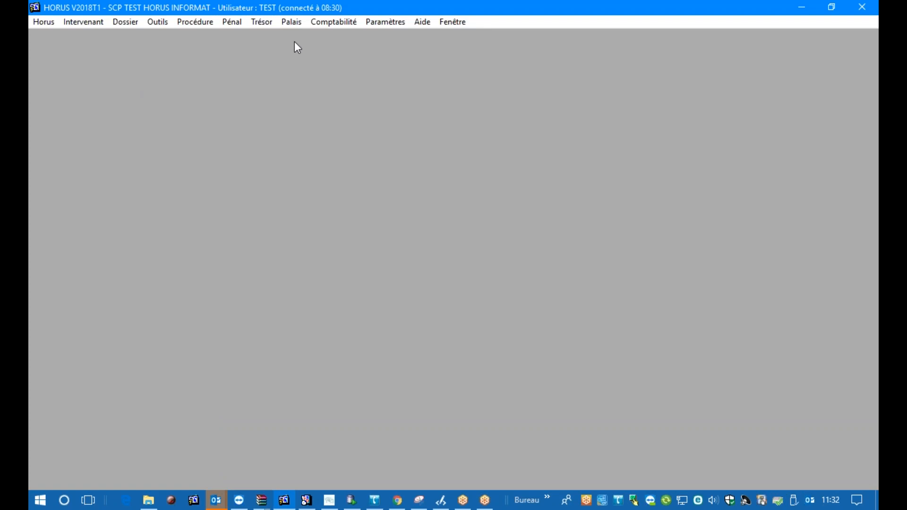
{"action": "left_click", "coordinate": [347, 22]}
{"action": "mouse_move", "coordinate": [425, 67]}
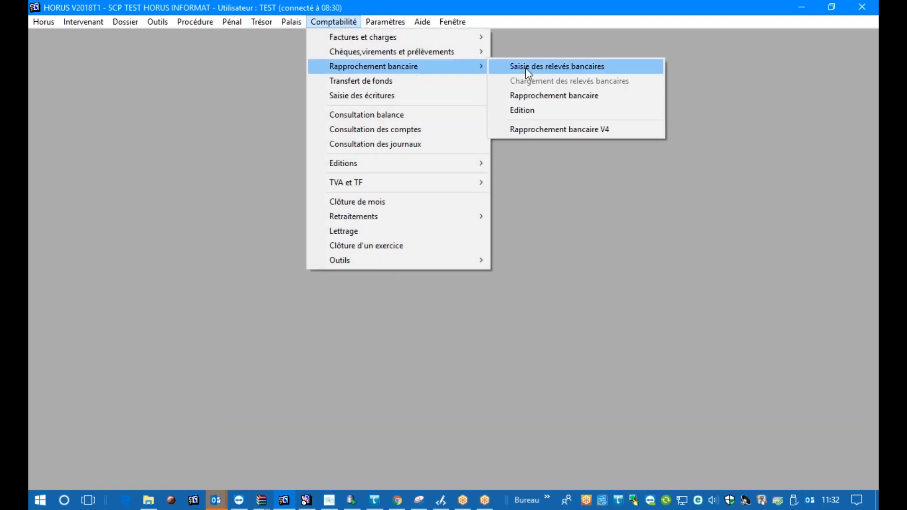
{"action": "left_click", "coordinate": [549, 96]}
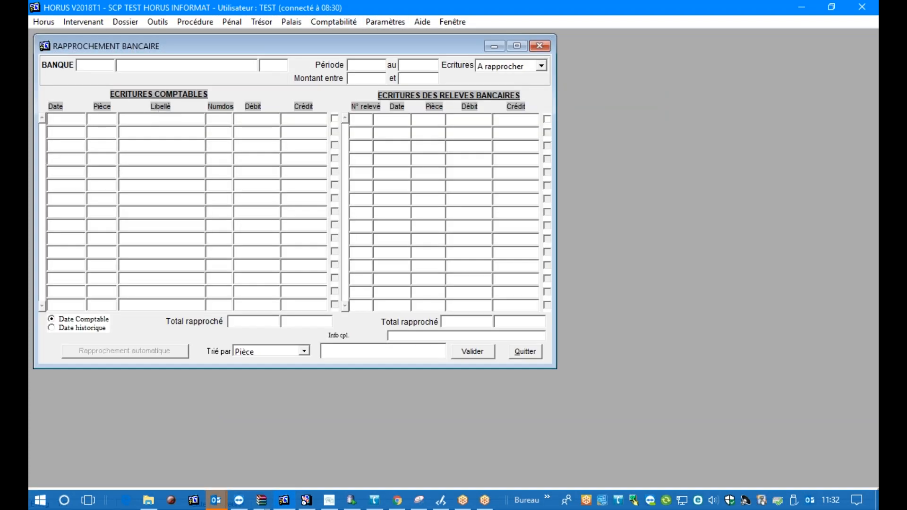
{"action": "key", "text": "Return"}
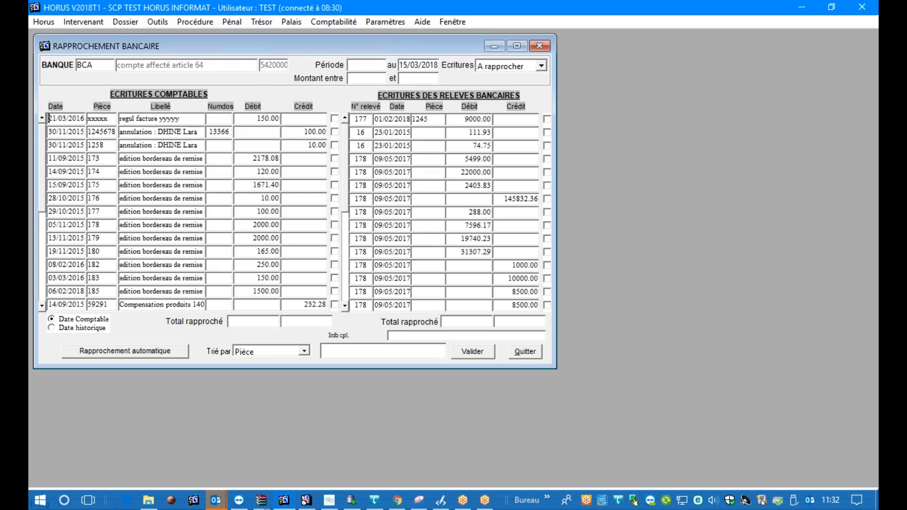
Compare the Date historique and Date Comptable options for the accounting entries, finishing on Date Comptable
{"action": "left_click", "coordinate": [53, 329]}
{"action": "left_click", "coordinate": [53, 319]}
{"action": "left_click", "coordinate": [52, 329]}
{"action": "left_click", "coordinate": [60, 320]}
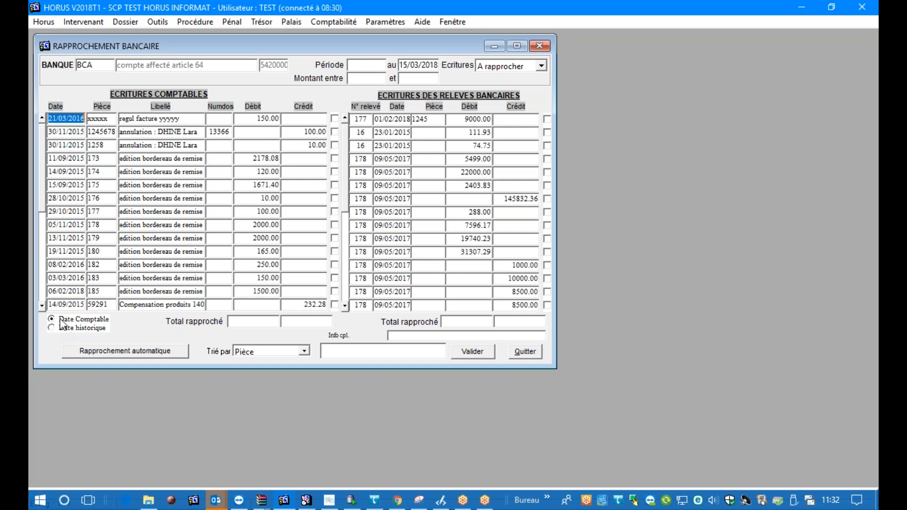
{"action": "left_click", "coordinate": [61, 328]}
{"action": "left_click", "coordinate": [60, 320]}
{"action": "left_click", "coordinate": [61, 329]}
{"action": "left_click", "coordinate": [68, 319]}
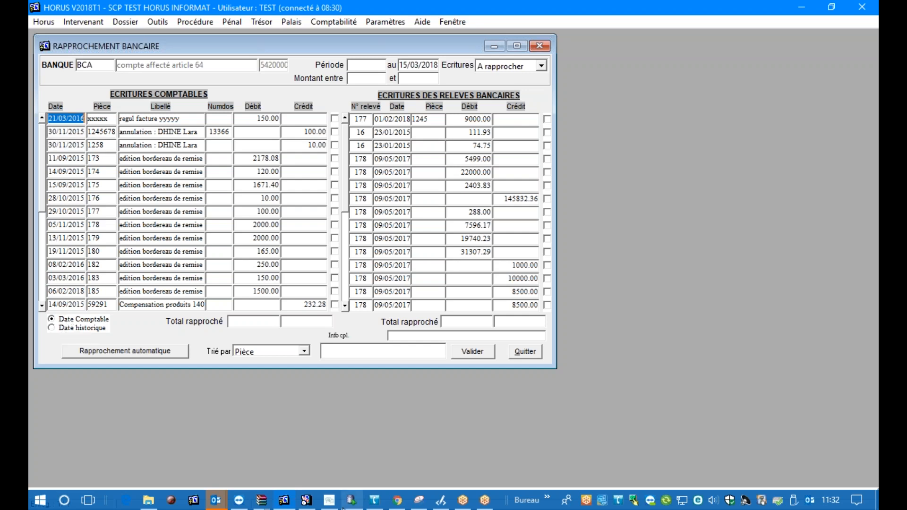
Switch back to the newer Rapprochement bancaire window for BCA and widen the Libellé column of the accounting entries
{"action": "mouse_move", "coordinate": [330, 503]}
{"action": "left_click", "coordinate": [330, 437]}
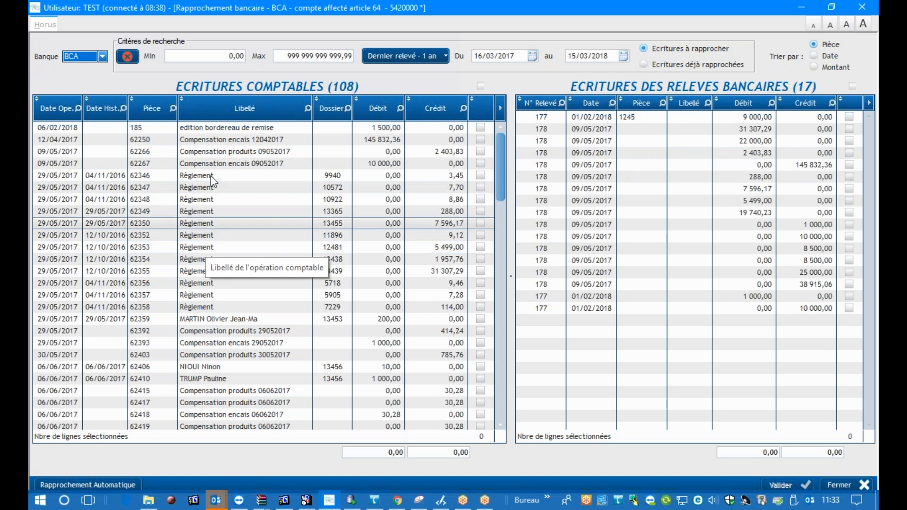
{"action": "left_click_drag", "start_coordinate": [313, 108], "coordinate": [332, 114]}
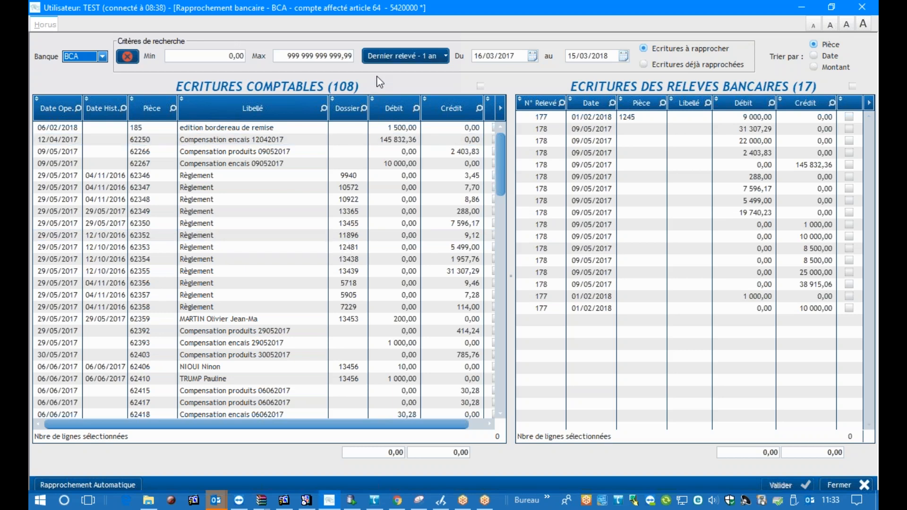
Set the search period of the bank reconciliation to Jusqu'à aujourd'hui
{"action": "left_click", "coordinate": [390, 58]}
{"action": "left_click", "coordinate": [388, 58]}
{"action": "left_click", "coordinate": [388, 58]}
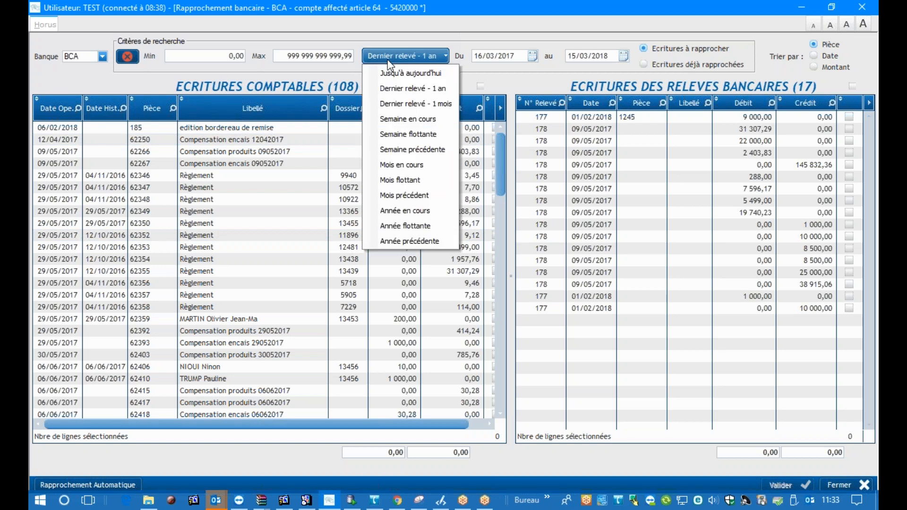
{"action": "left_click", "coordinate": [397, 73]}
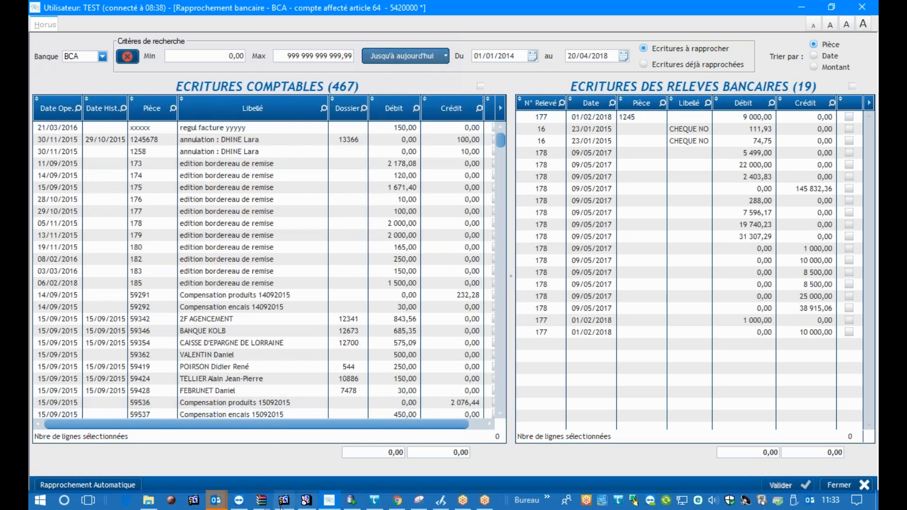
Switch to HORUS V2018T1 and select the period's end date in its bank reconciliation window for comparison
{"action": "left_click", "coordinate": [290, 460]}
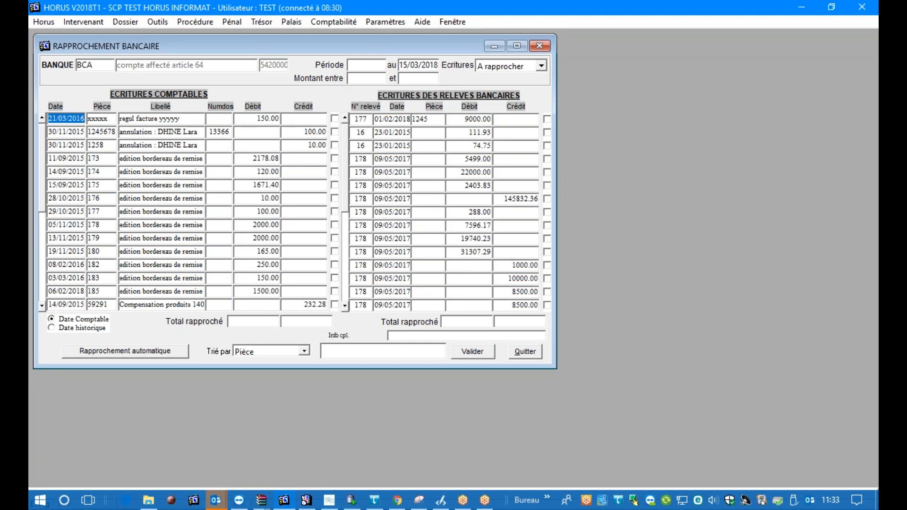
{"action": "left_click", "coordinate": [423, 65]}
{"action": "left_click_drag", "start_coordinate": [433, 66], "coordinate": [362, 65]}
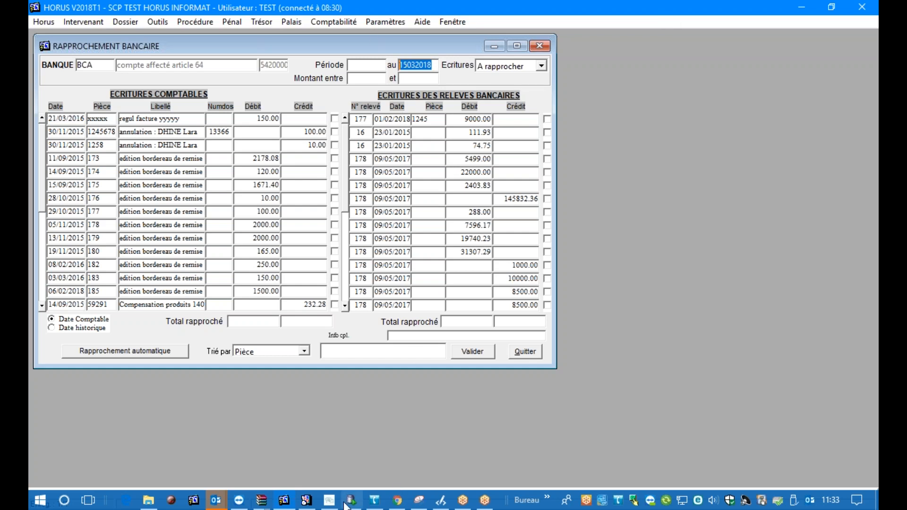
Return to the newer bank reconciliation window and reapply the Jusqu'à aujourd'hui period
{"action": "mouse_move", "coordinate": [337, 505]}
{"action": "left_click", "coordinate": [336, 477]}
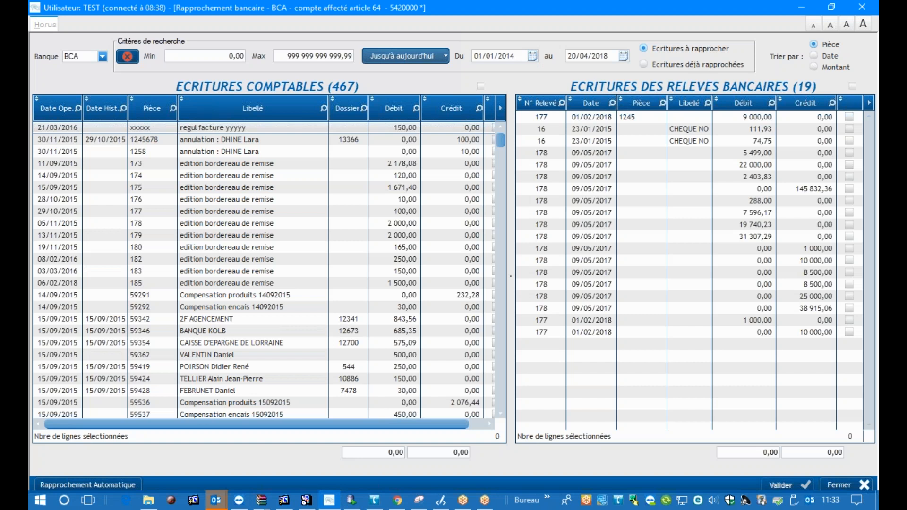
{"action": "left_click", "coordinate": [407, 53]}
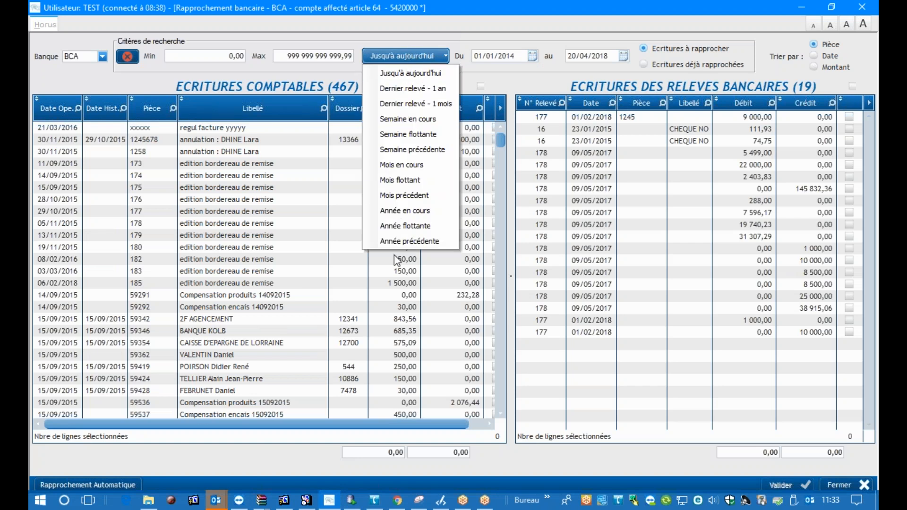
{"action": "left_click", "coordinate": [414, 75]}
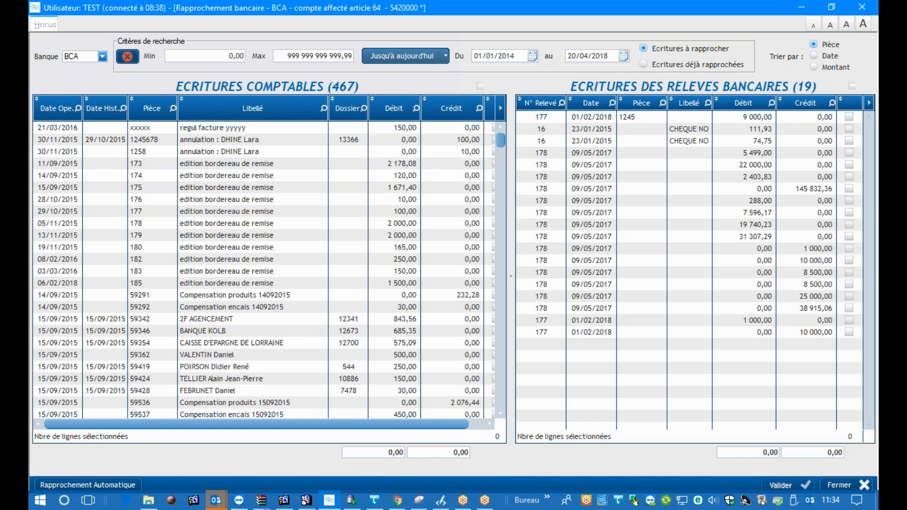
{"action": "left_click", "coordinate": [534, 57]}
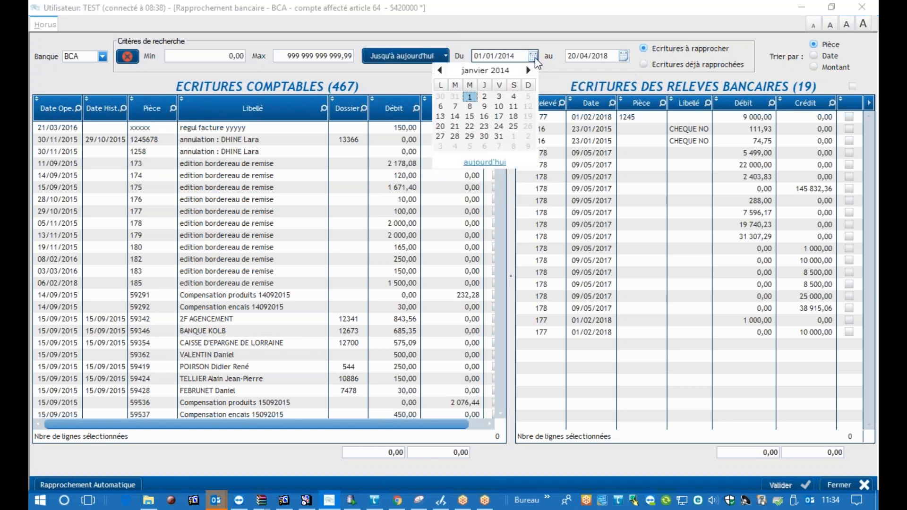
{"action": "left_click", "coordinate": [529, 71]}
{"action": "left_click", "coordinate": [529, 71]}
{"action": "left_click", "coordinate": [528, 71]}
{"action": "left_click", "coordinate": [529, 71]}
{"action": "left_click", "coordinate": [529, 70]}
{"action": "left_click", "coordinate": [532, 71]}
{"action": "left_click", "coordinate": [553, 66]}
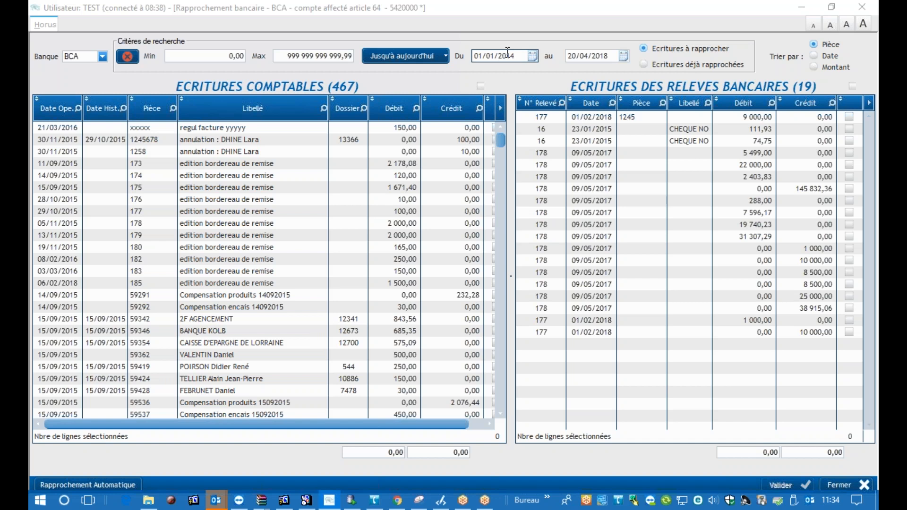
Point out the Min and Max amount filters, and try sorting the entries by Date before restoring the Pièce sort
{"action": "left_click", "coordinate": [219, 59]}
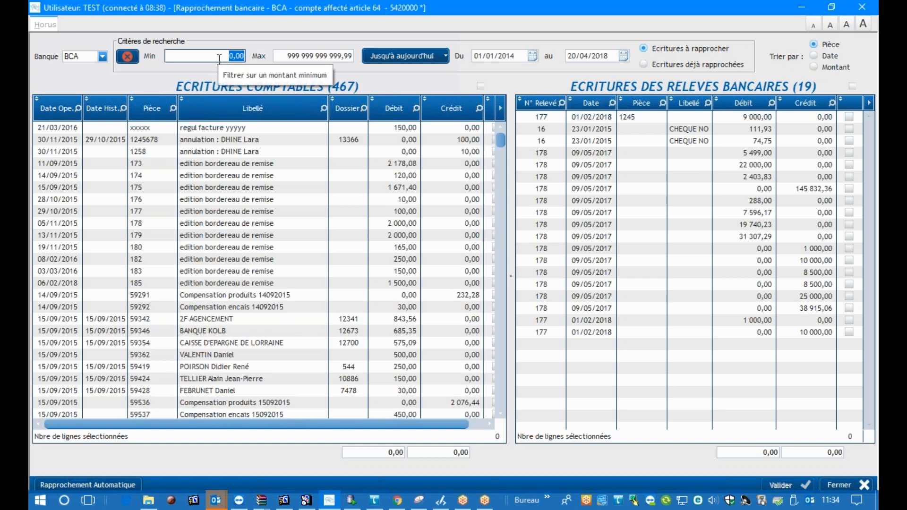
{"action": "left_click", "coordinate": [300, 54]}
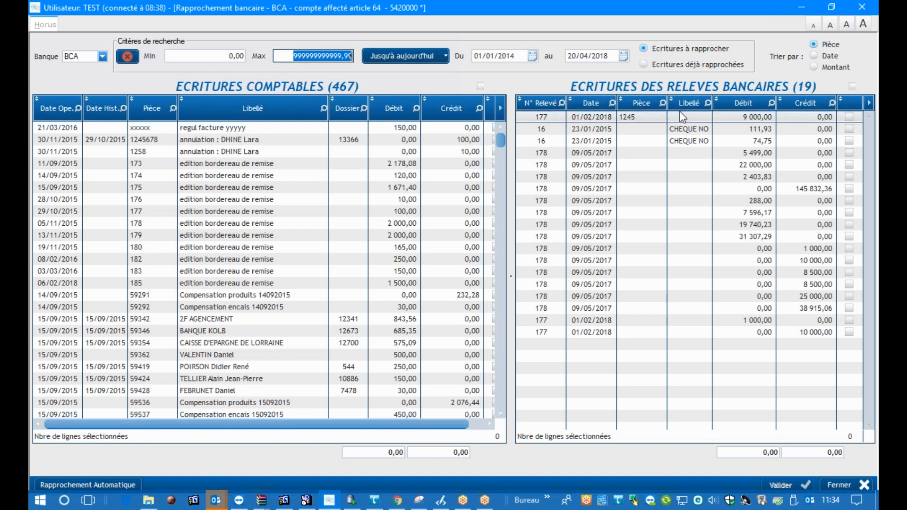
{"action": "left_click", "coordinate": [829, 66]}
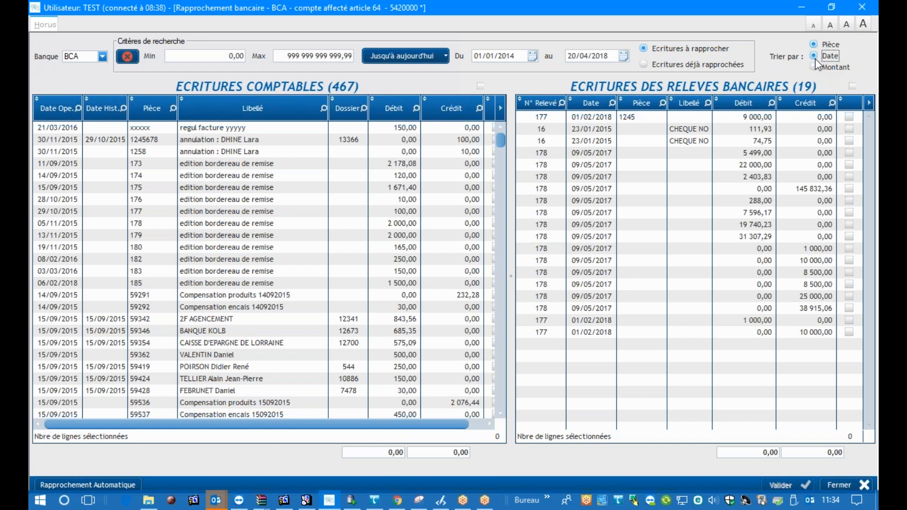
{"action": "left_click", "coordinate": [814, 44]}
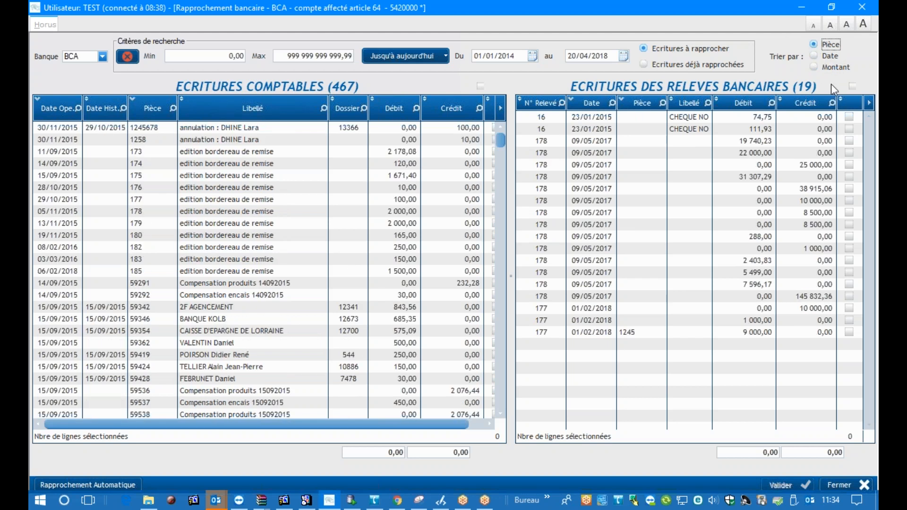
Switch to HORUS V2018T1 and view the Trié par sort options in its bank reconciliation window
{"action": "left_click", "coordinate": [284, 500]}
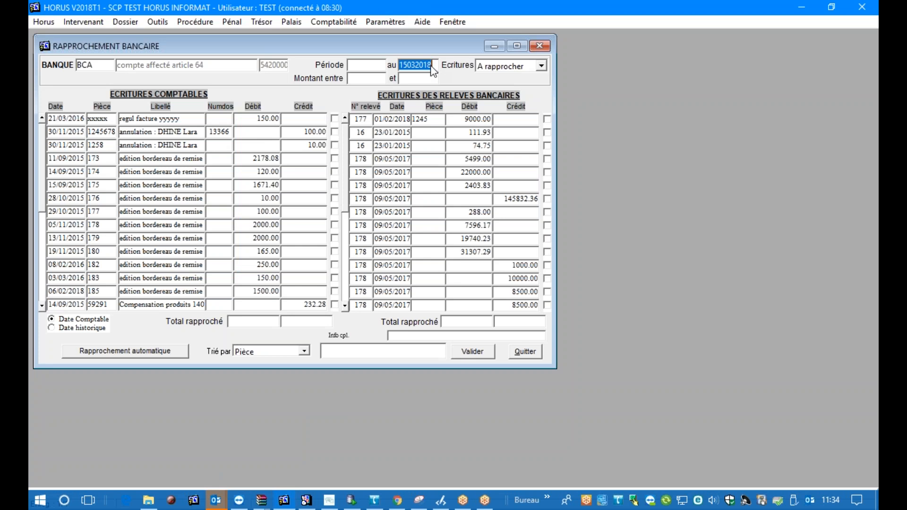
{"action": "left_click", "coordinate": [291, 350]}
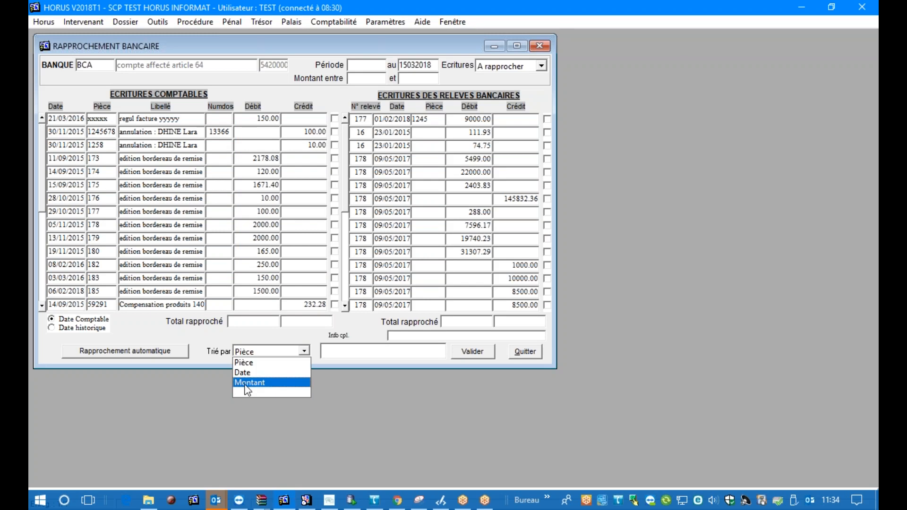
{"action": "left_click", "coordinate": [343, 389]}
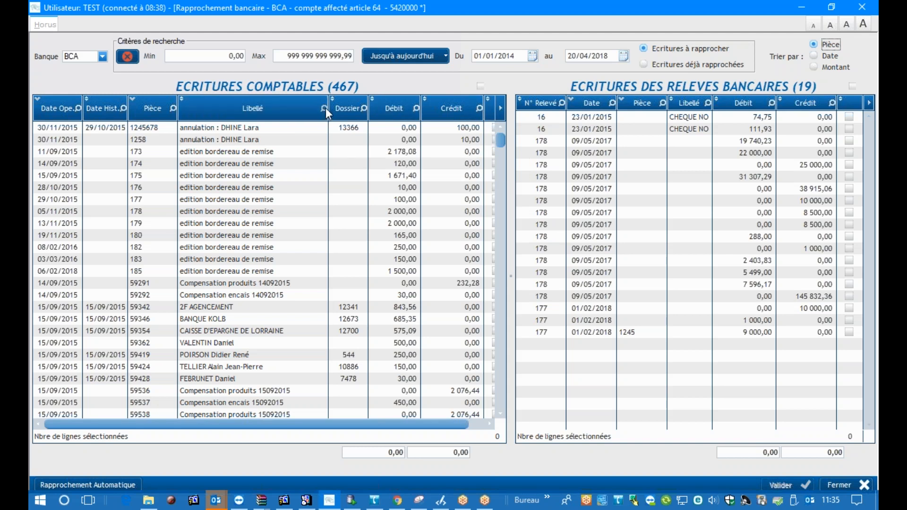
In the newer reconciliation window, narrow the accounting entries' Libellé column to reveal the row checkboxes, and select and deselect all entries
{"action": "left_click_drag", "start_coordinate": [329, 107], "coordinate": [285, 100]}
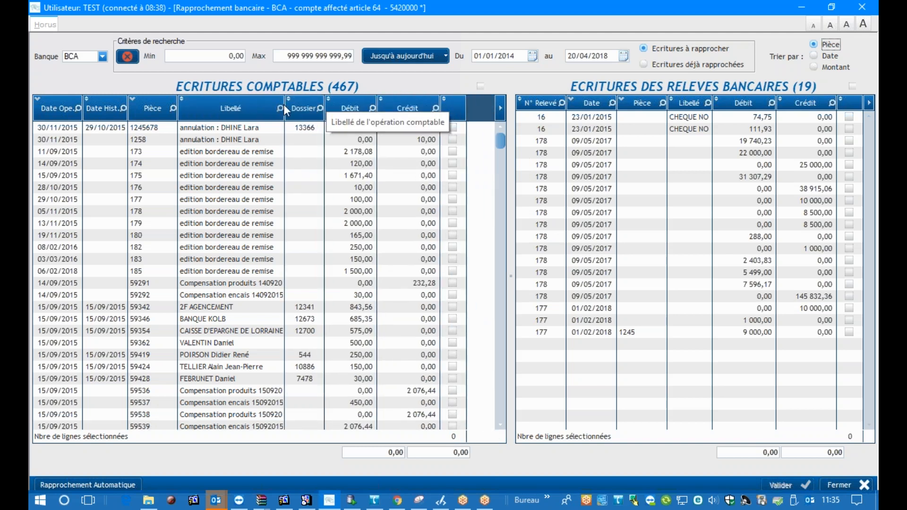
{"action": "left_click_drag", "start_coordinate": [285, 100], "coordinate": [311, 99]}
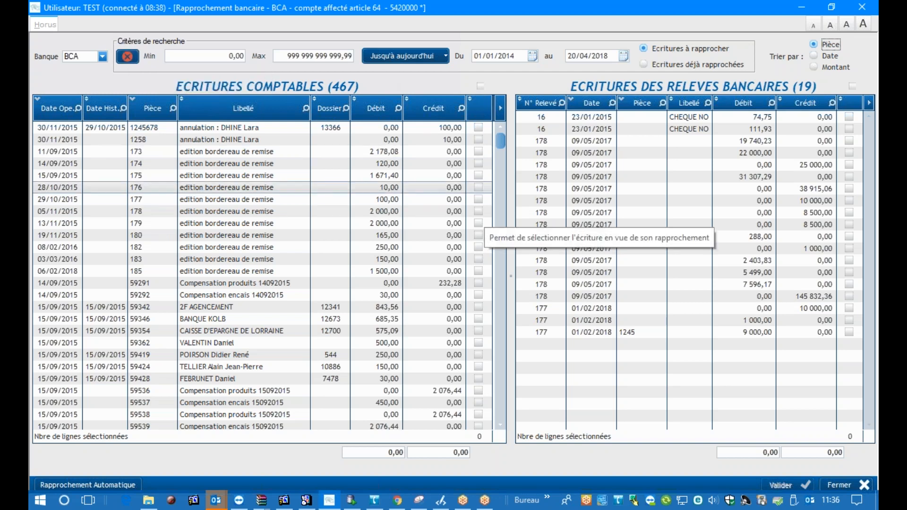
{"action": "left_click", "coordinate": [481, 85]}
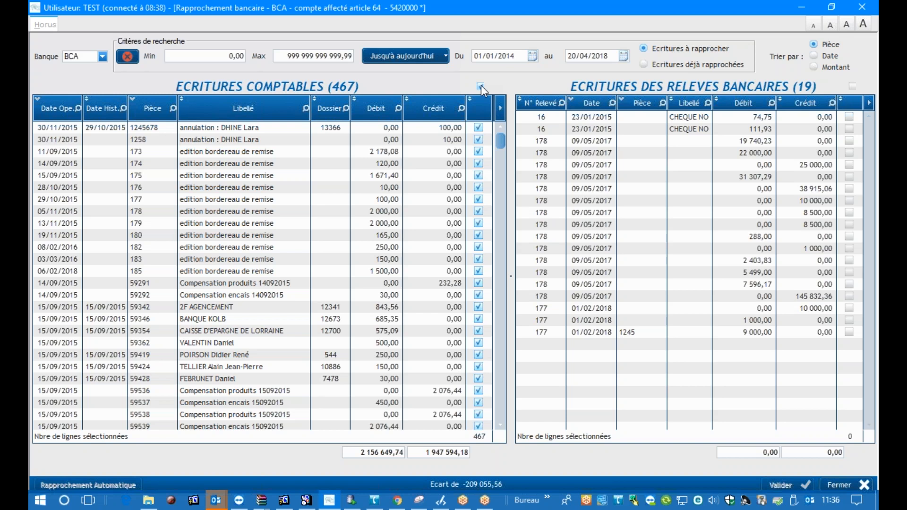
{"action": "left_click", "coordinate": [481, 86]}
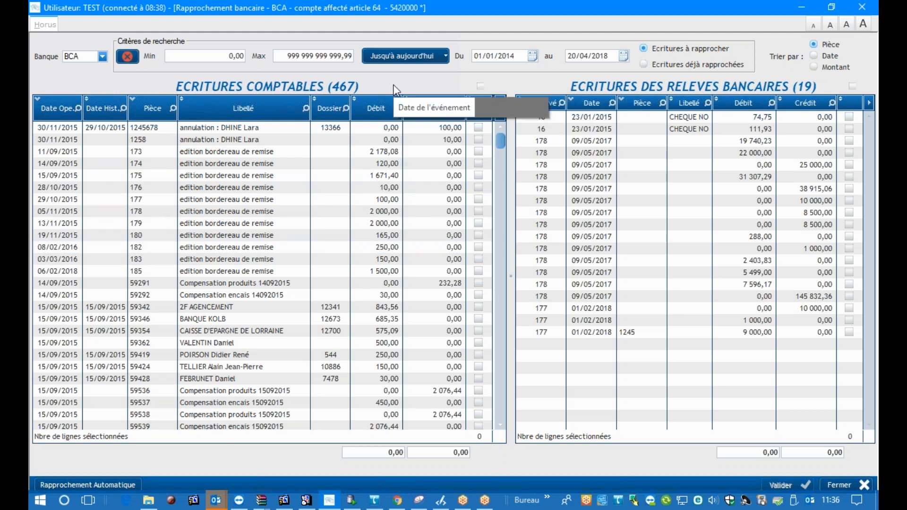
Review the preset calendar periods of the bank reconciliation search and reapply Jusqu'à aujourd'hui
{"action": "left_click", "coordinate": [422, 65]}
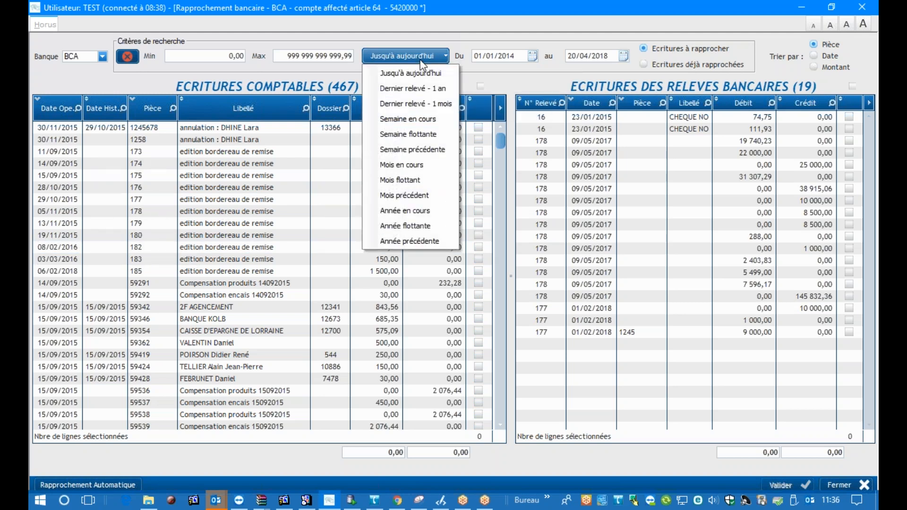
{"action": "left_click", "coordinate": [417, 67]}
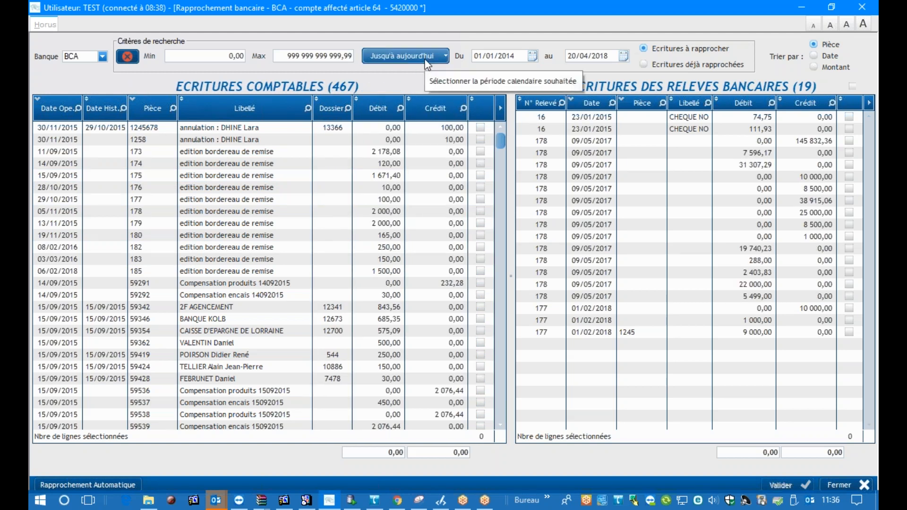
{"action": "left_click", "coordinate": [428, 65]}
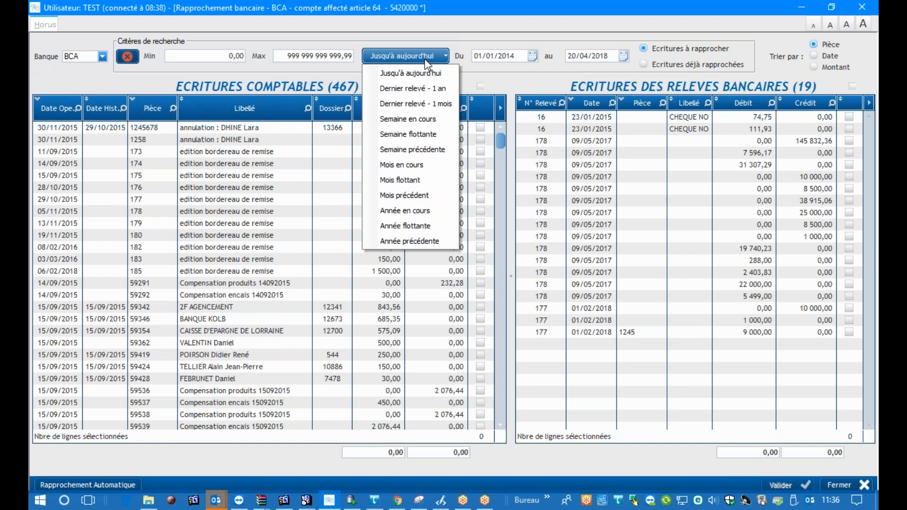
{"action": "left_click", "coordinate": [426, 60]}
{"action": "left_click", "coordinate": [425, 60]}
{"action": "left_click", "coordinate": [429, 59]}
{"action": "left_click", "coordinate": [440, 53]}
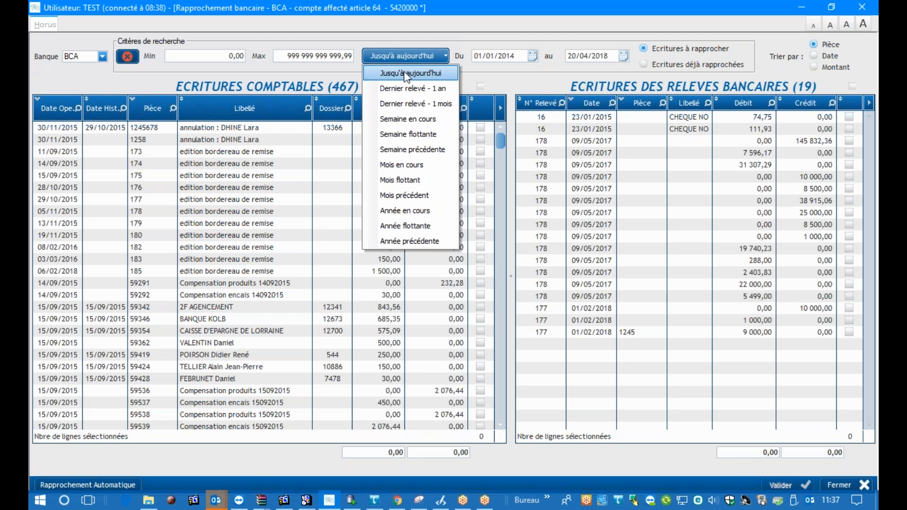
{"action": "left_click", "coordinate": [406, 74]}
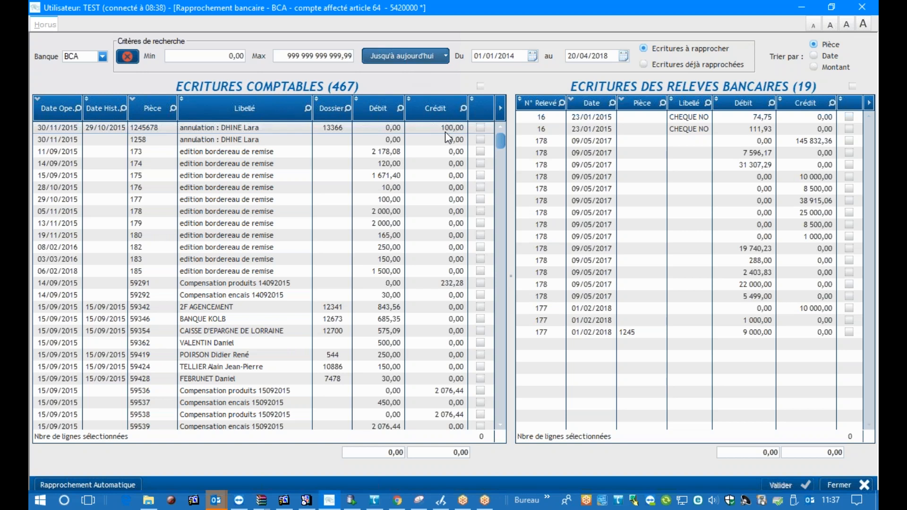
Select all accounting entries at once and clear the whole selection again
{"action": "left_click", "coordinate": [481, 88]}
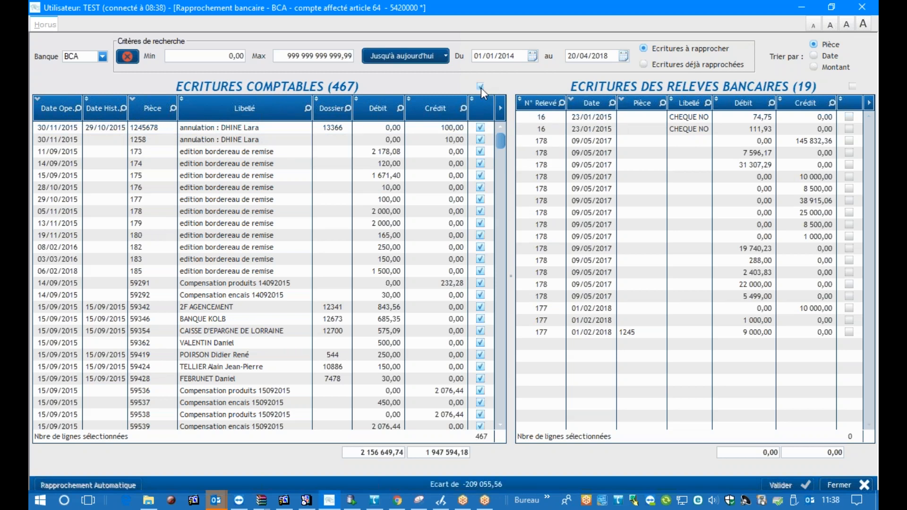
{"action": "left_click", "coordinate": [481, 88]}
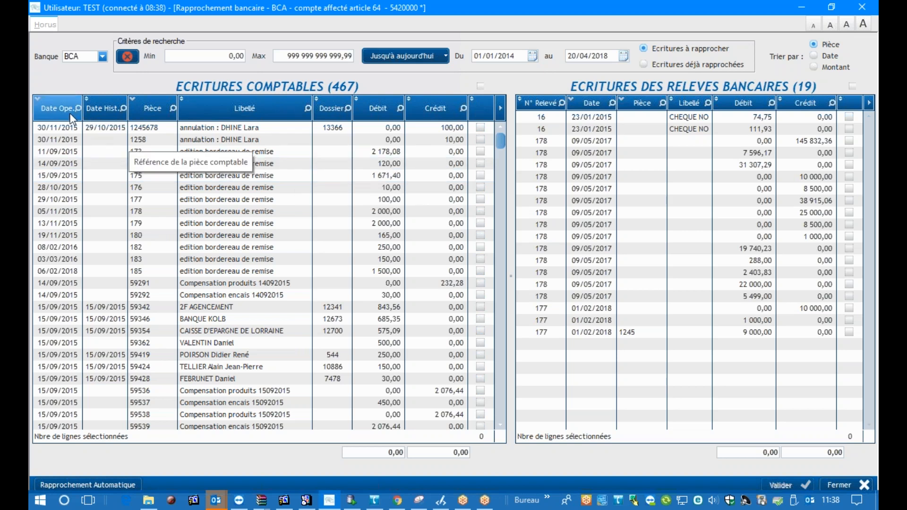
Sort the accounting entries by Date Ope. in both directions, by Pièce, and finally by Libellé
{"action": "left_click", "coordinate": [57, 109]}
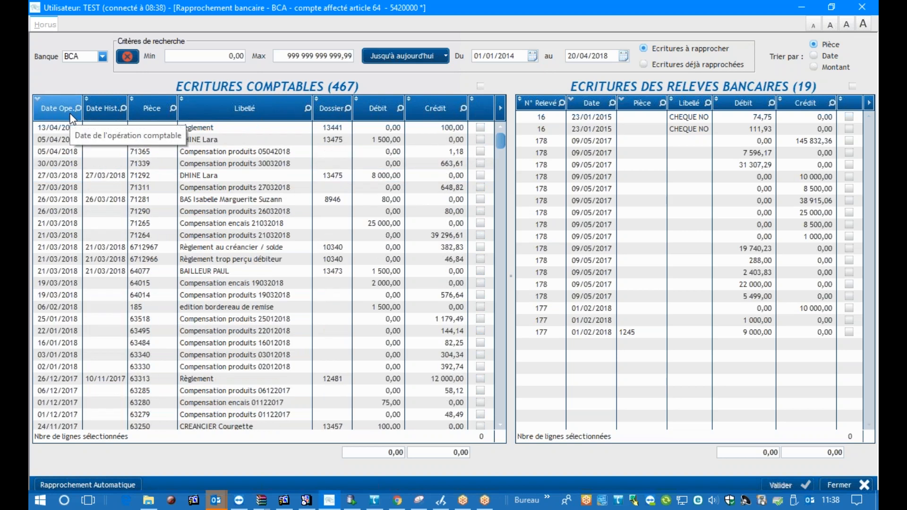
{"action": "left_click", "coordinate": [69, 113]}
{"action": "left_click", "coordinate": [69, 114]}
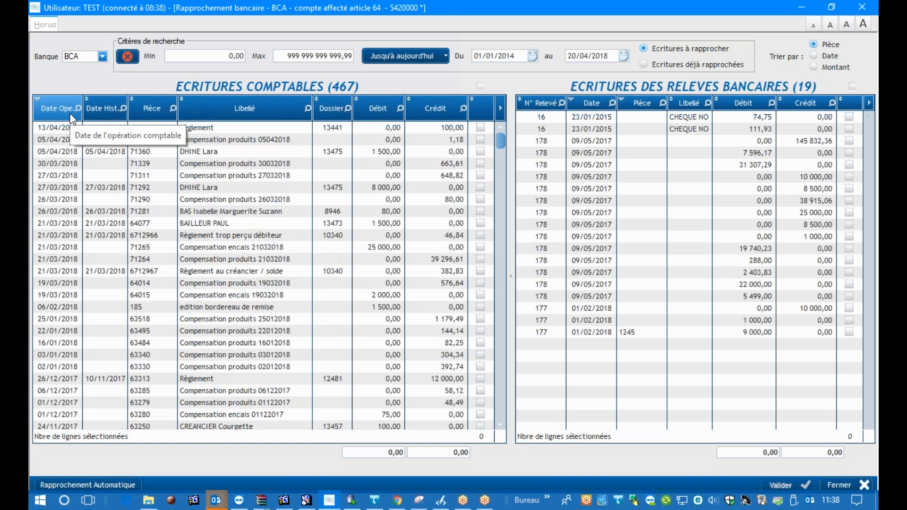
{"action": "left_click", "coordinate": [72, 118]}
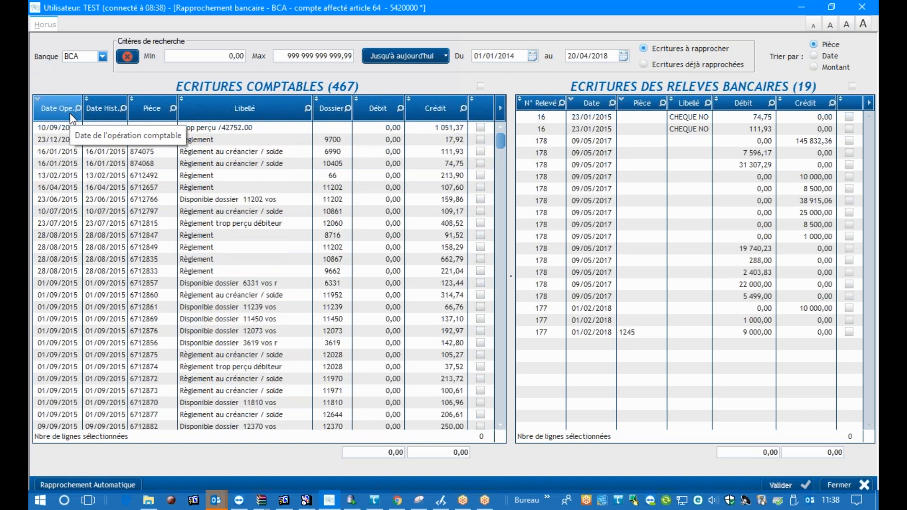
{"action": "left_click", "coordinate": [156, 109]}
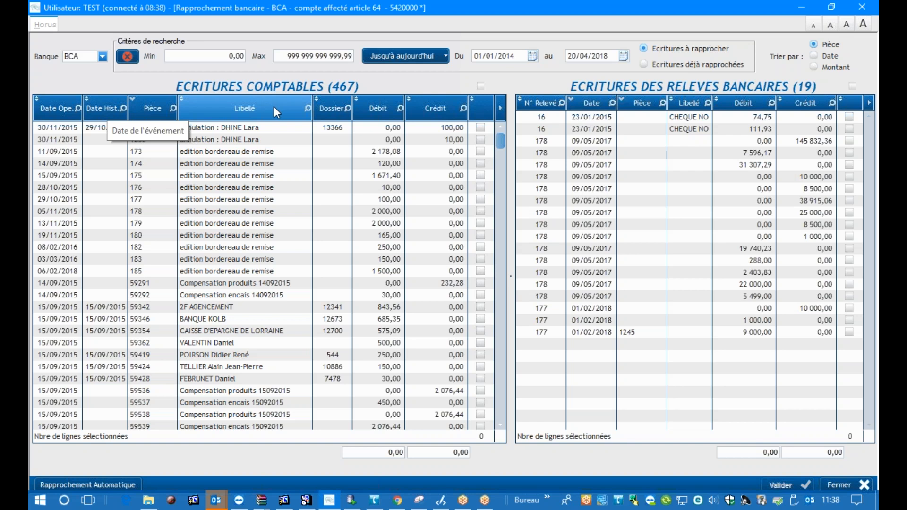
{"action": "left_click", "coordinate": [303, 109]}
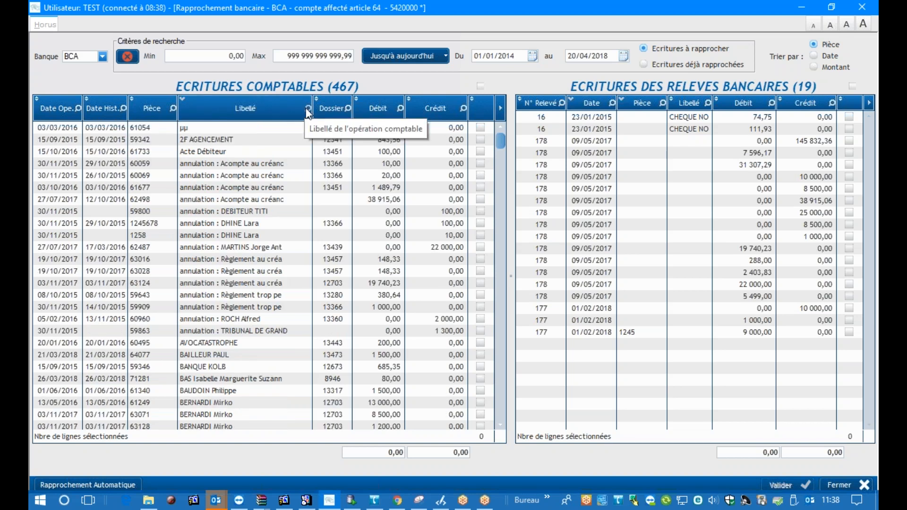
Search the Libellé column of the accounting entries for "annula" and close the search
{"action": "left_click", "coordinate": [308, 109]}
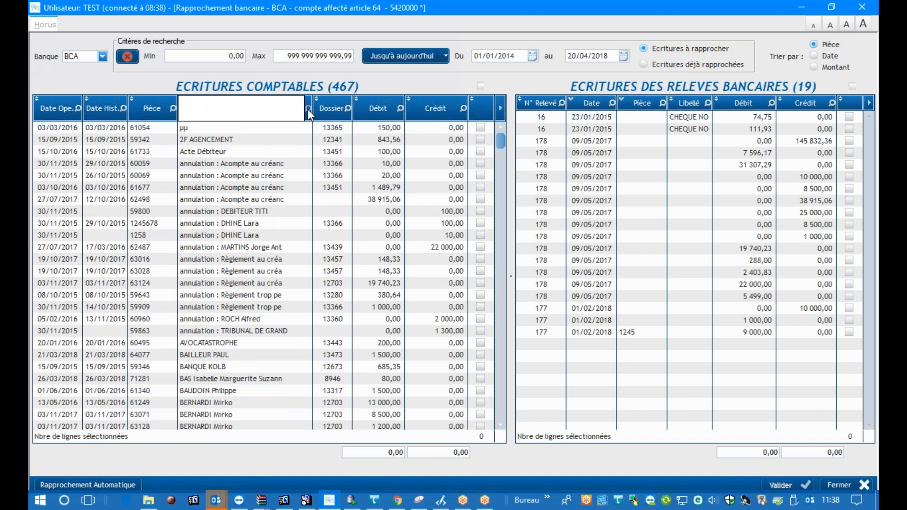
{"action": "type", "text": "annulation : Acompte au créanc"}
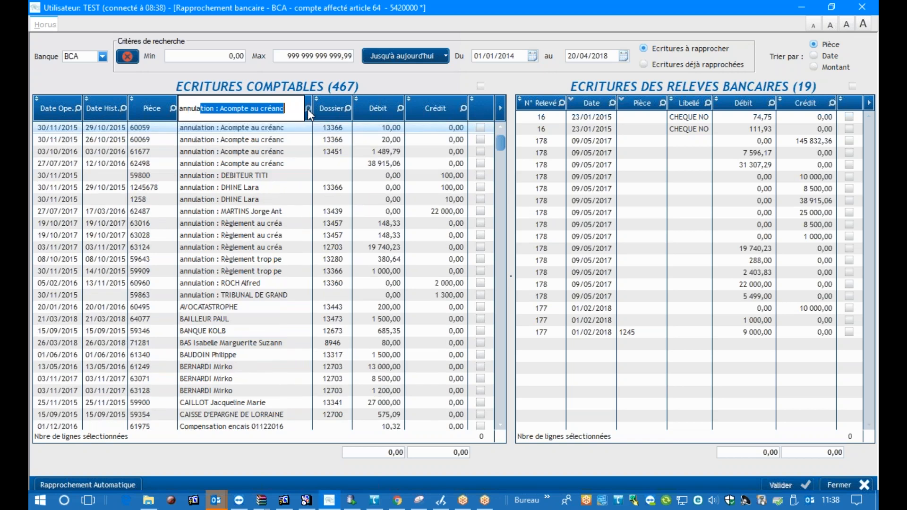
{"action": "left_click", "coordinate": [310, 108]}
Try to filter the accounting entries' Libellé column with the condition Est égal à "pensation"
{"action": "right_click", "coordinate": [295, 106]}
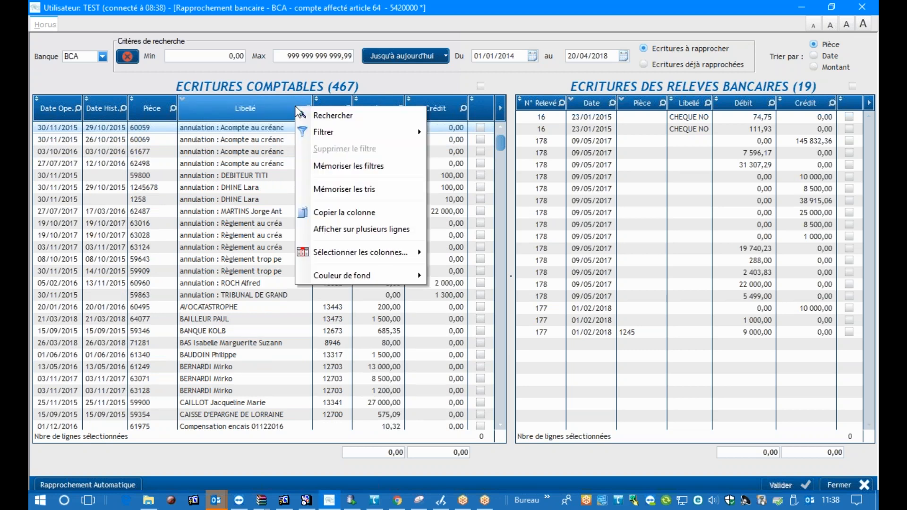
{"action": "mouse_move", "coordinate": [320, 136]}
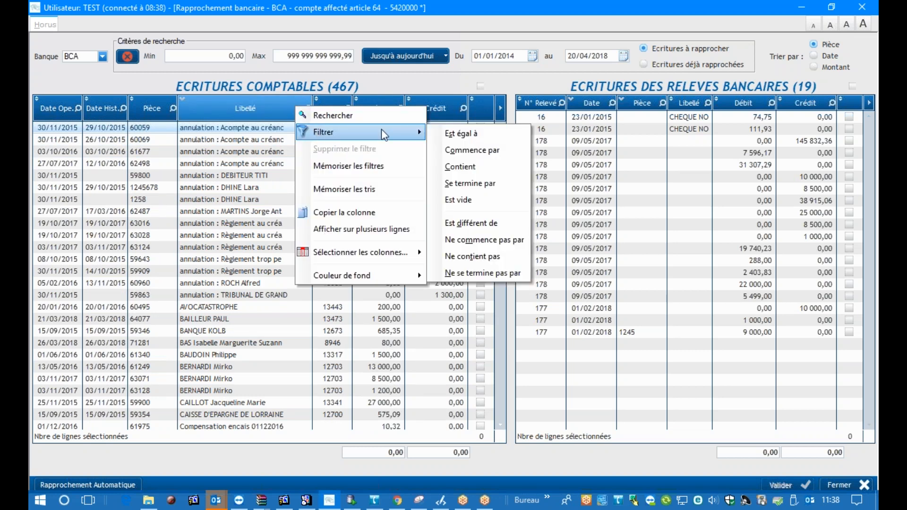
{"action": "left_click", "coordinate": [477, 137]}
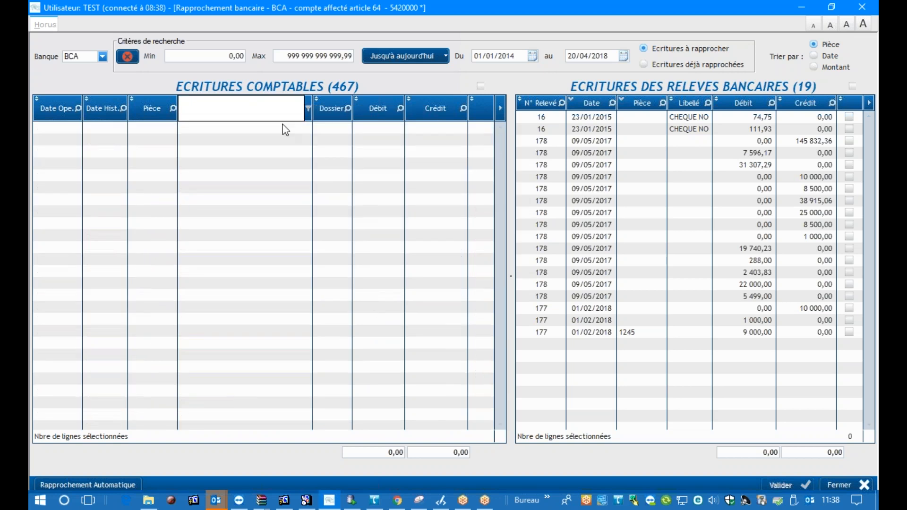
{"action": "type", "text": "Pension"}
{"action": "key", "text": "BackSpace"}
{"action": "key", "text": "BackSpace"}
{"action": "key", "text": "BackSpace"}
{"action": "type", "text": "ation"}
{"action": "key", "text": "Return"}
Clear the value "pensation" from the Libellé column filter
{"action": "left_click", "coordinate": [304, 105]}
{"action": "right_click", "coordinate": [273, 106]}
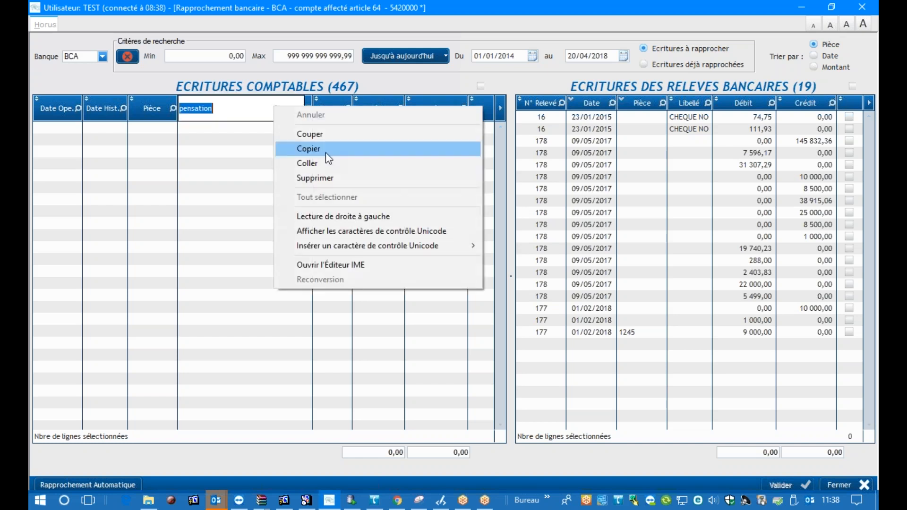
{"action": "left_click", "coordinate": [226, 114]}
{"action": "key", "text": "BackSpace"}
{"action": "key", "text": "BackSpace"}
{"action": "key", "text": "BackSpace"}
{"action": "key", "text": "BackSpace"}
{"action": "key", "text": "BackSpace"}
{"action": "key", "text": "BackSpace"}
{"action": "key", "text": "BackSpace"}
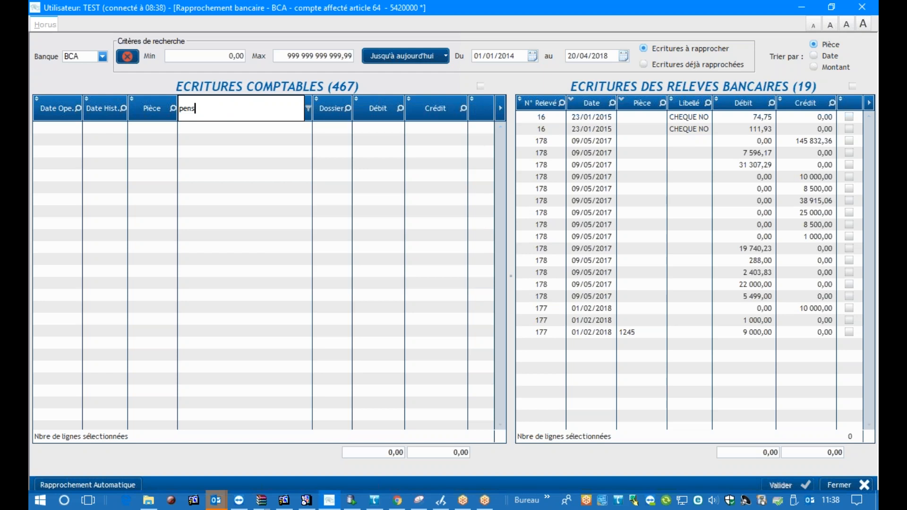
{"action": "key", "text": "BackSpace"}
{"action": "key", "text": "BackSpace"}
Filter the accounting entries' Libellé column with the condition Contient "pensation"
{"action": "left_click", "coordinate": [308, 109]}
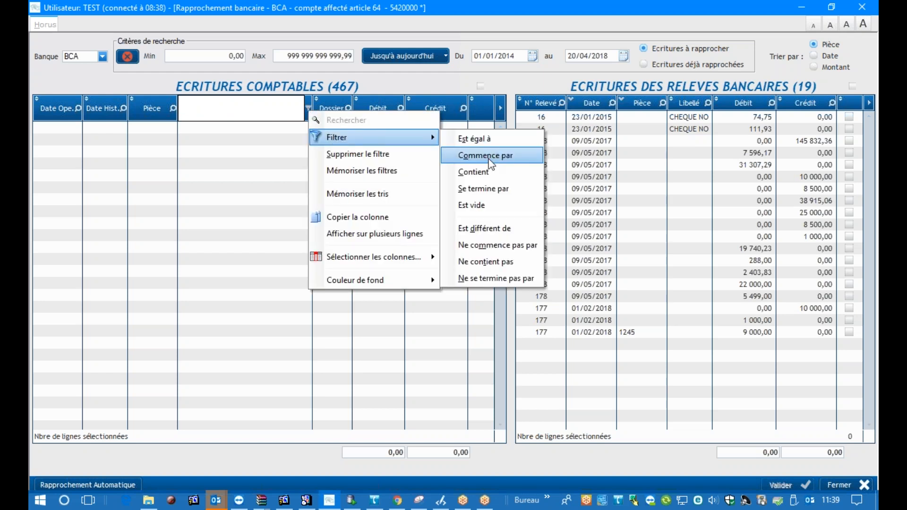
{"action": "left_click", "coordinate": [474, 172]}
{"action": "type", "text": "mens"}
{"action": "key", "text": "BackSpace"}
{"action": "key", "text": "BackSpace"}
{"action": "key", "text": "BackSpace"}
{"action": "key", "text": "BackSpace"}
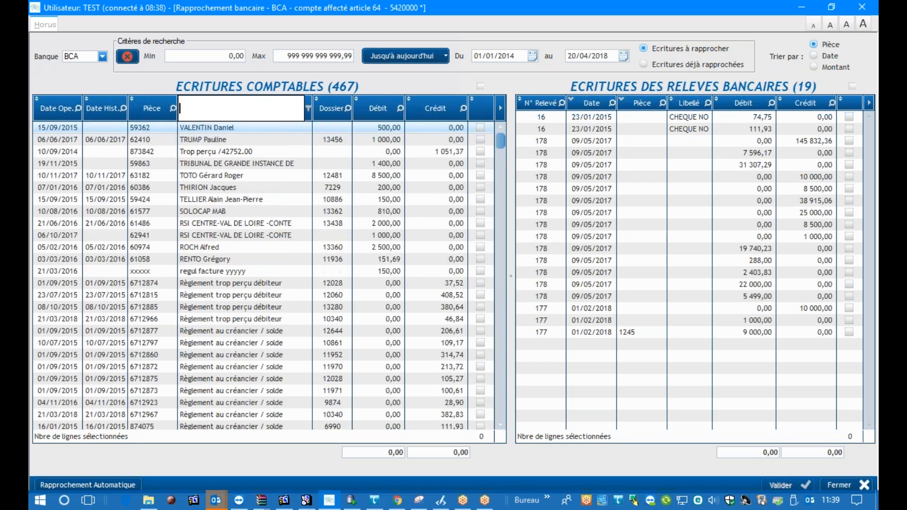
{"action": "type", "text": "pensati"}
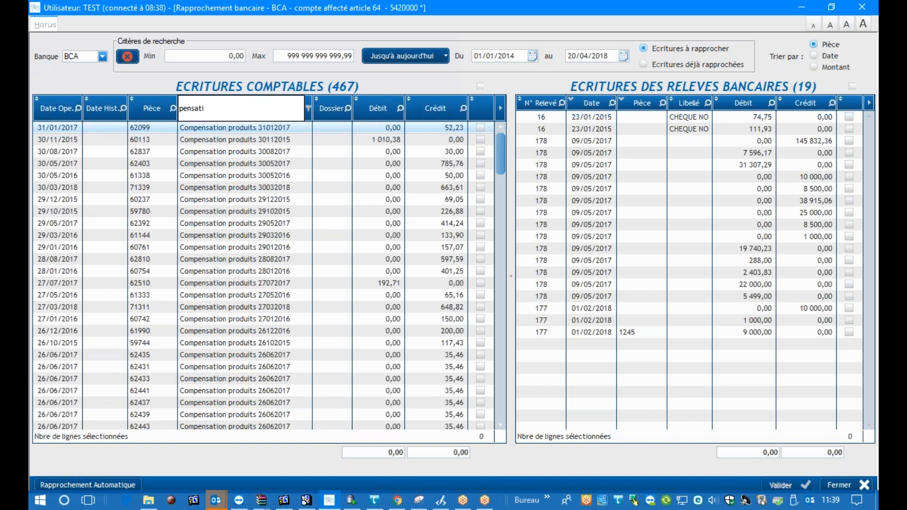
{"action": "type", "text": "on"}
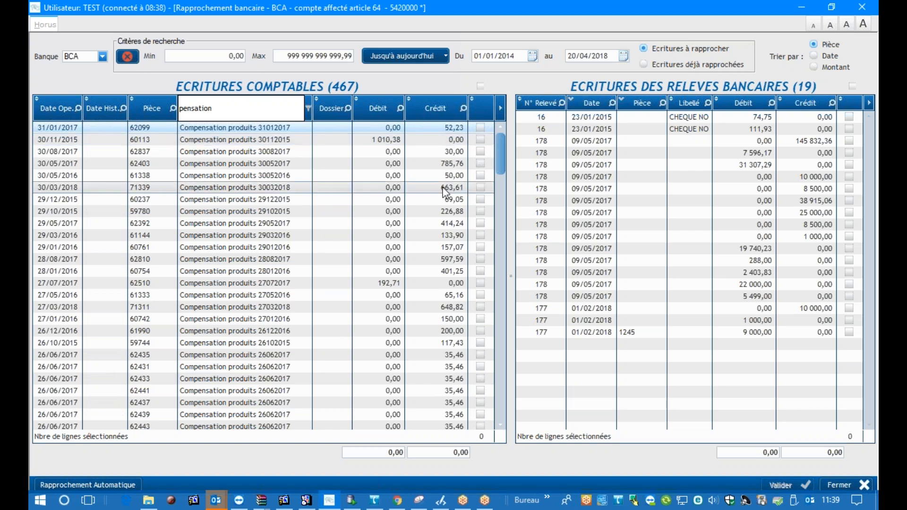
Filter the accounting entries' Libellé column with the condition Contient "produits", and select and deselect all the filtered entries
{"action": "left_click", "coordinate": [308, 109]}
{"action": "mouse_move", "coordinate": [345, 137]}
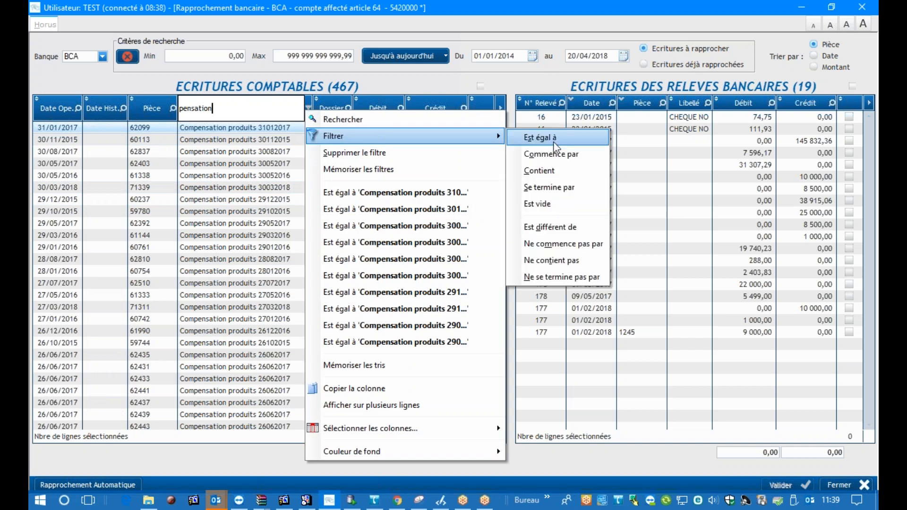
{"action": "left_click", "coordinate": [561, 172]}
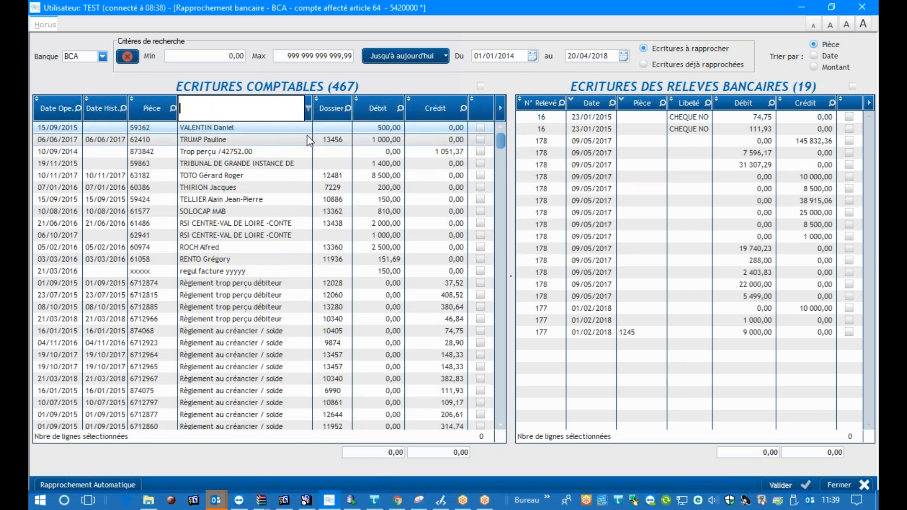
{"action": "type", "text": "produits"}
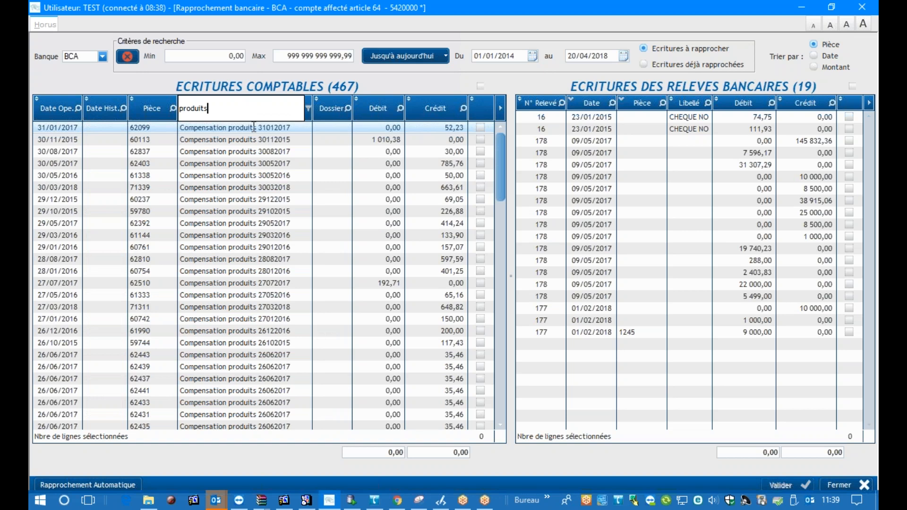
{"action": "left_click", "coordinate": [482, 88]}
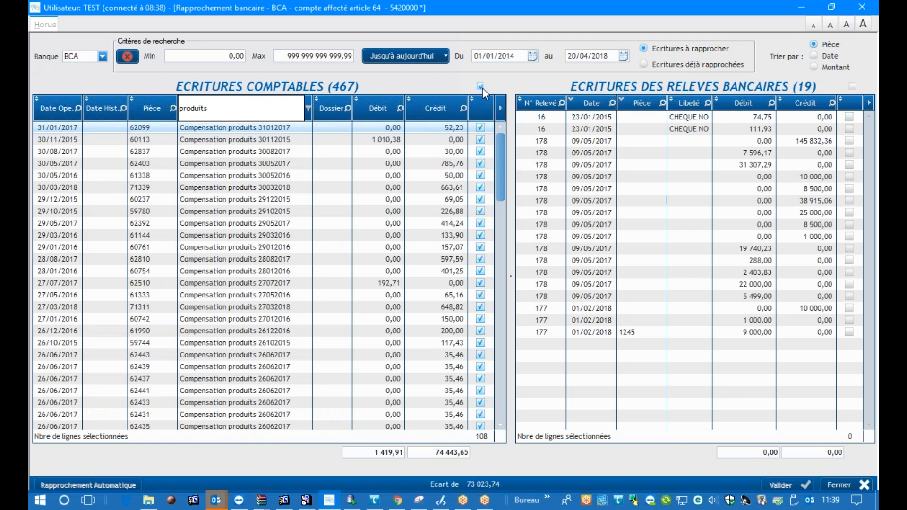
{"action": "left_click", "coordinate": [482, 87]}
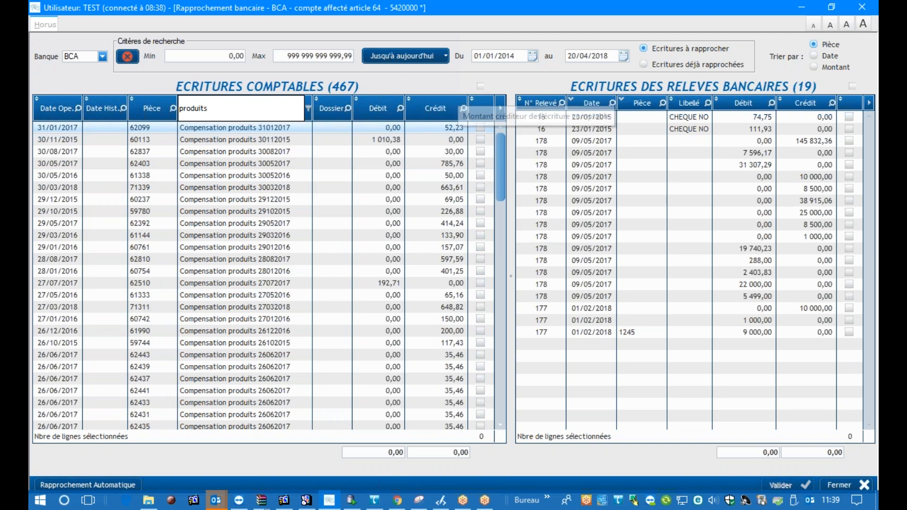
Filter the accounting entries' Libellé column with the condition Contient "RSI" and clear that value again
{"action": "left_click", "coordinate": [308, 109]}
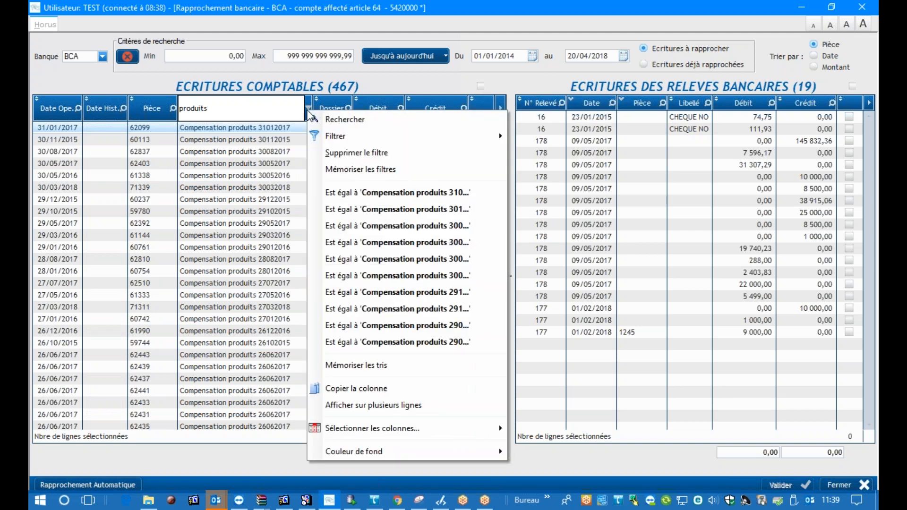
{"action": "mouse_move", "coordinate": [500, 136]}
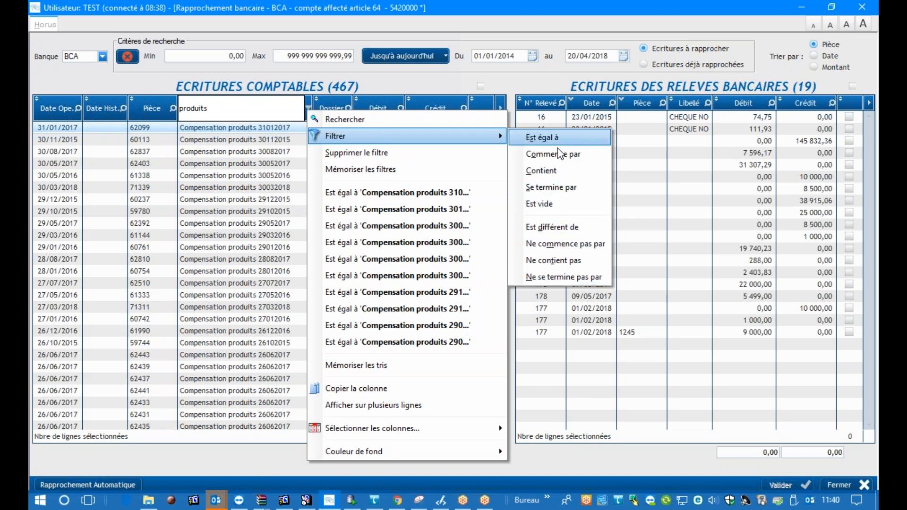
{"action": "left_click", "coordinate": [541, 171]}
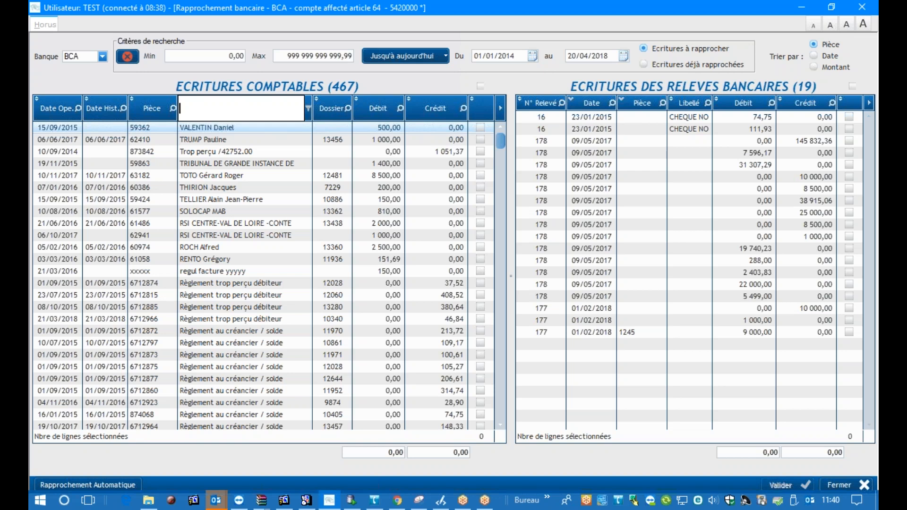
{"action": "type", "text": "RSI"}
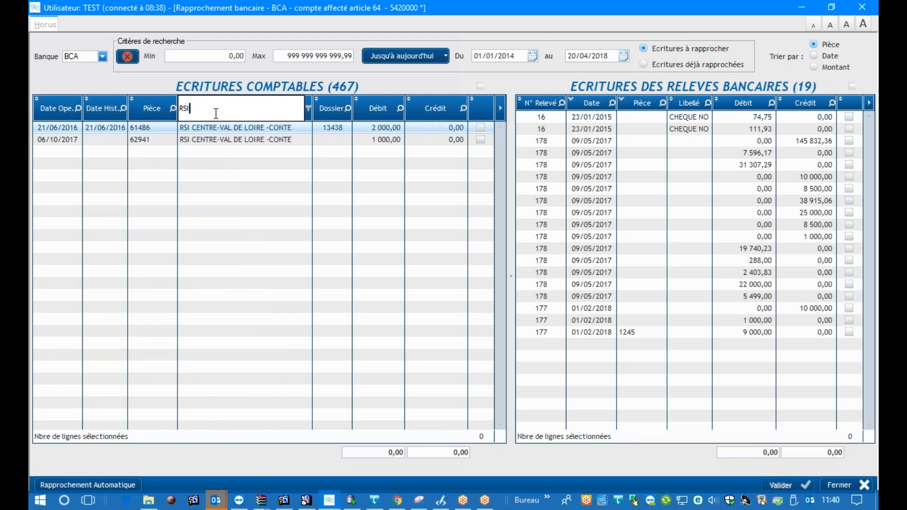
{"action": "key", "text": "BackSpace"}
{"action": "key", "text": "BackSpace"}
{"action": "key", "text": "BackSpace"}
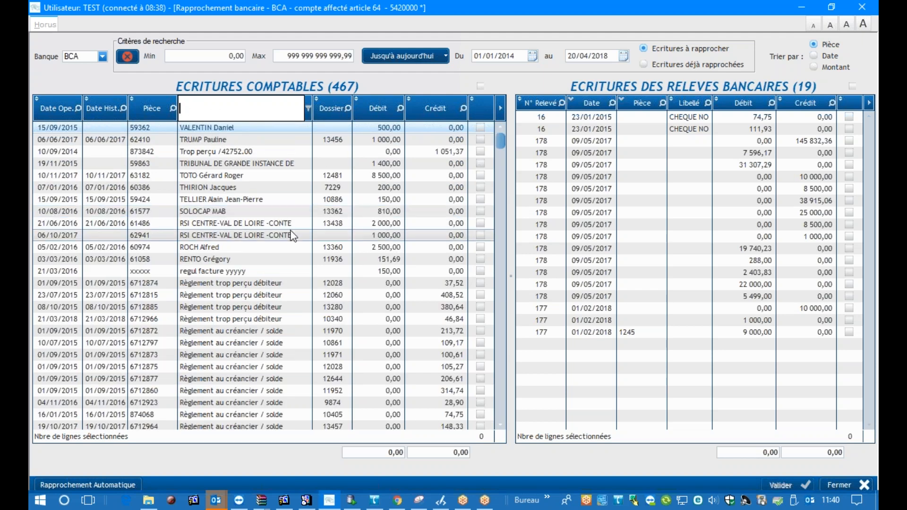
{"action": "left_click", "coordinate": [403, 224]}
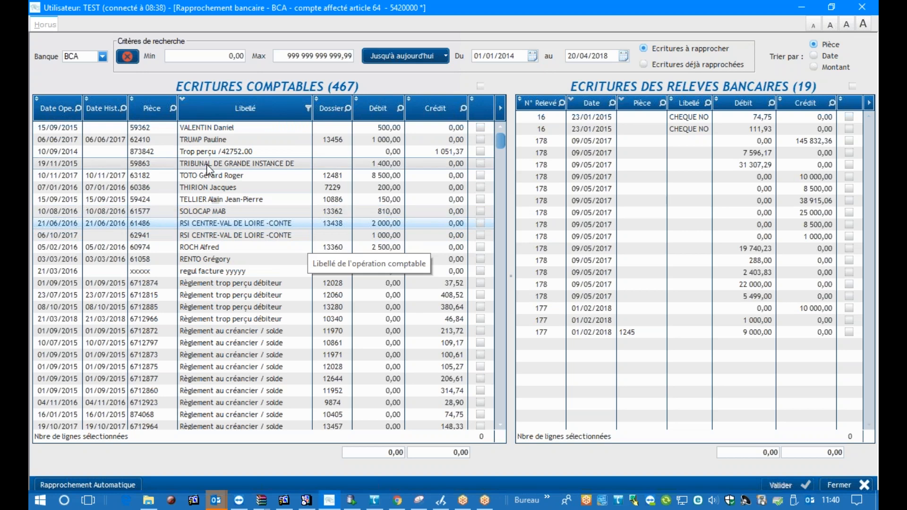
Examine the filter conditions available for the accounting entries' Libellé and Débit columns
{"action": "left_click", "coordinate": [307, 109]}
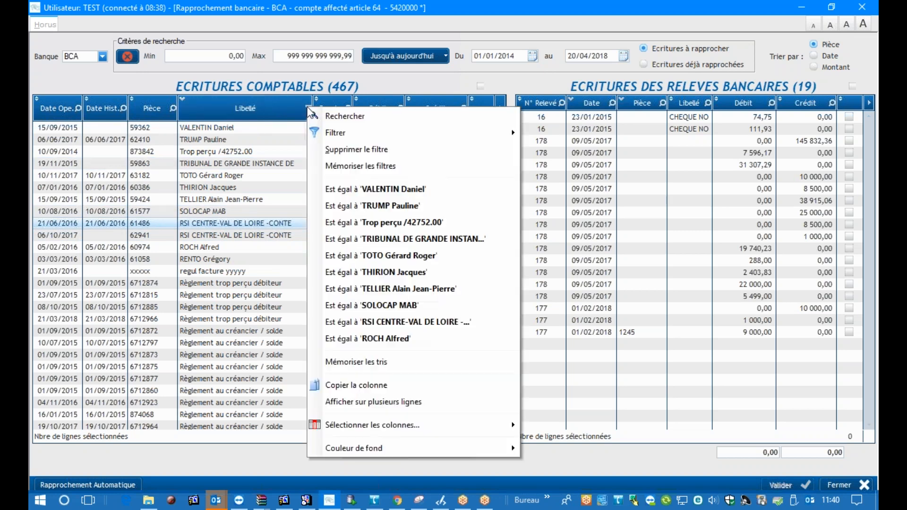
{"action": "mouse_move", "coordinate": [350, 131]}
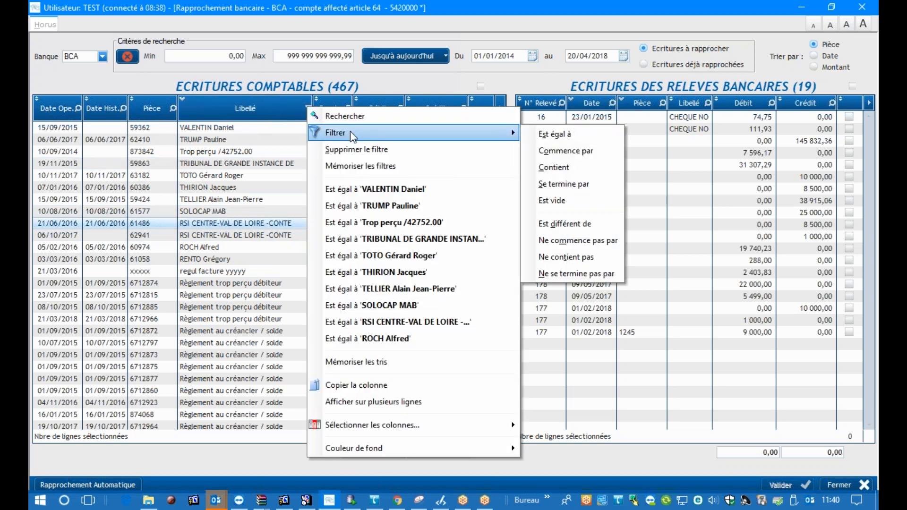
{"action": "left_click", "coordinate": [231, 101]}
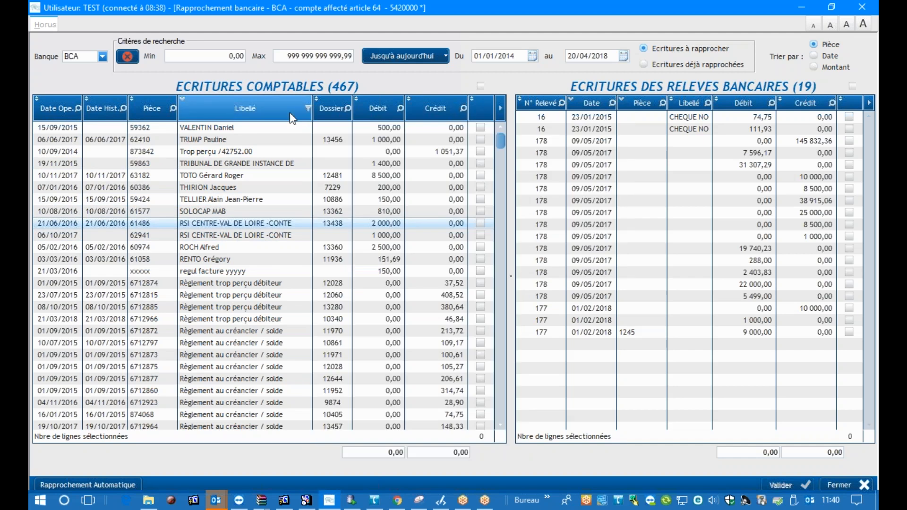
{"action": "left_click", "coordinate": [347, 108]}
{"action": "mouse_move", "coordinate": [370, 142]}
{"action": "left_click", "coordinate": [368, 101]}
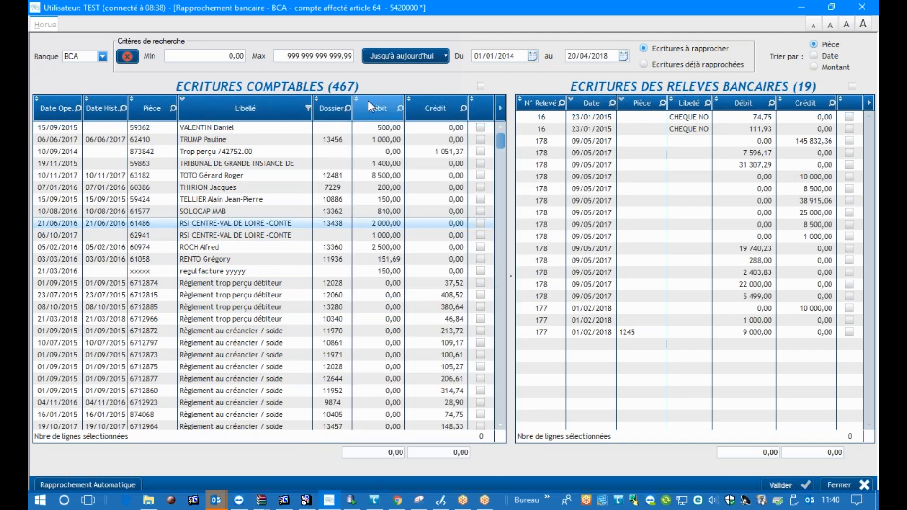
{"action": "left_click", "coordinate": [401, 109]}
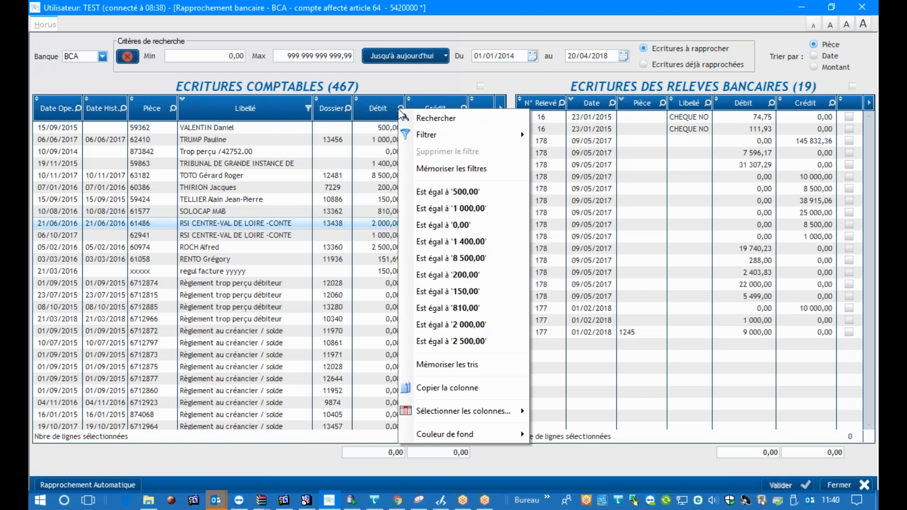
{"action": "mouse_move", "coordinate": [446, 140]}
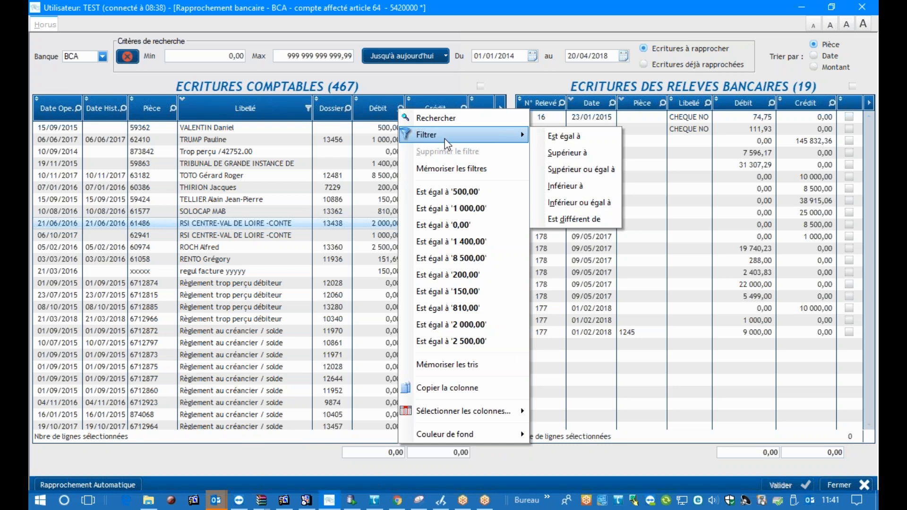
{"action": "left_click", "coordinate": [381, 116]}
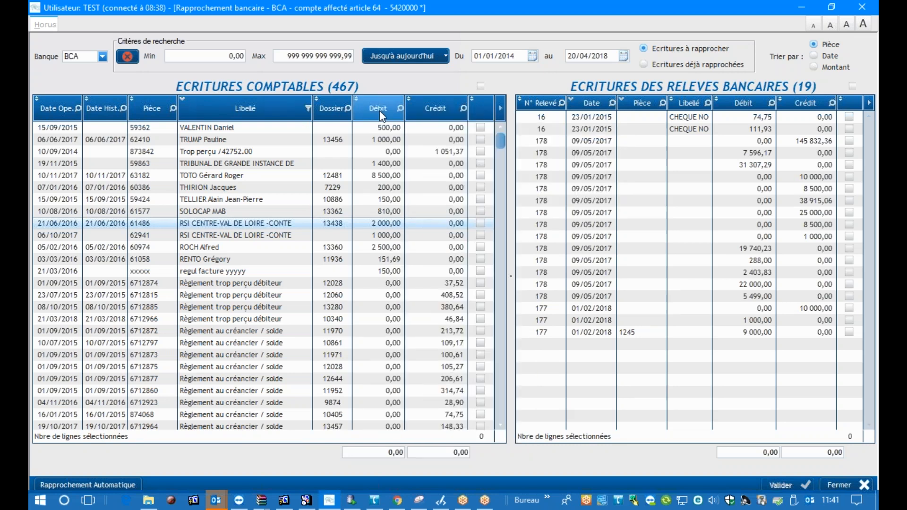
Search the accounting entries' Débit column for 1000 and tick the first 1 000,00 debit together with the 1 000,00 credit of statement 178
{"action": "left_click", "coordinate": [394, 109]}
{"action": "left_click", "coordinate": [400, 108]}
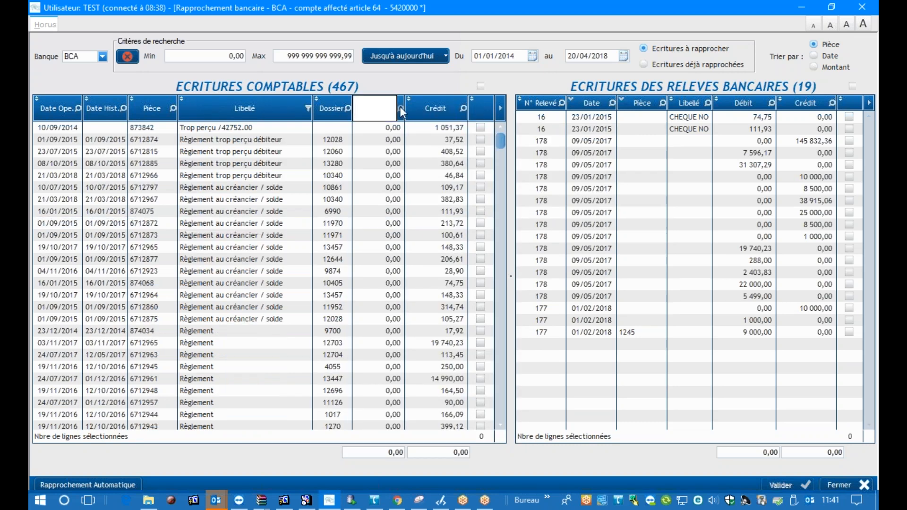
{"action": "type", "text": "1000"}
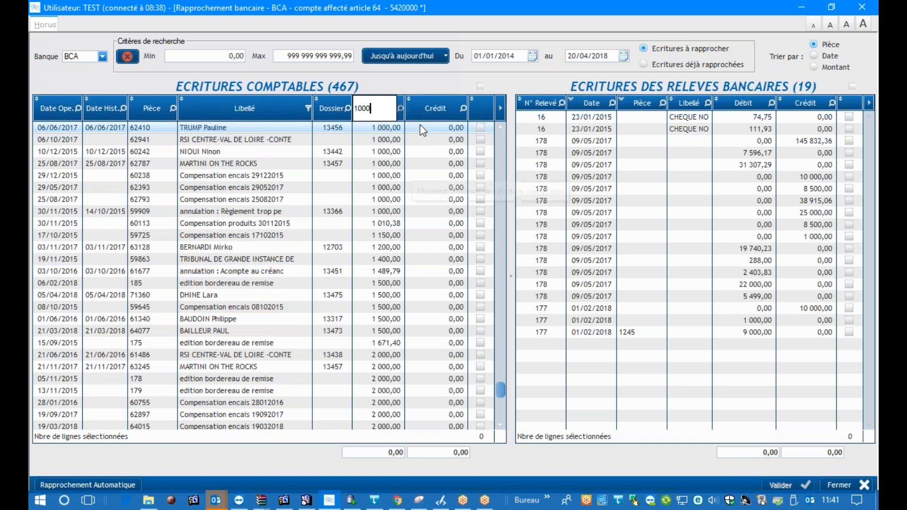
{"action": "left_click", "coordinate": [482, 129]}
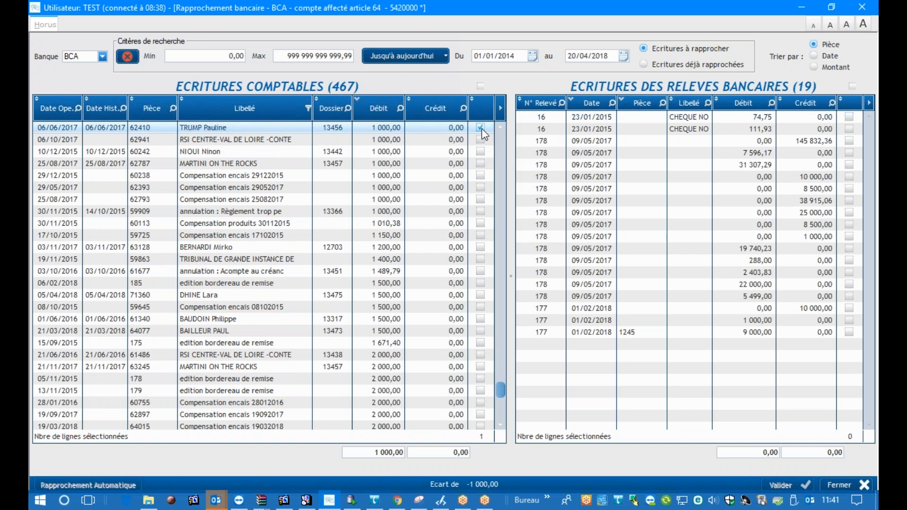
{"action": "left_click", "coordinate": [850, 236]}
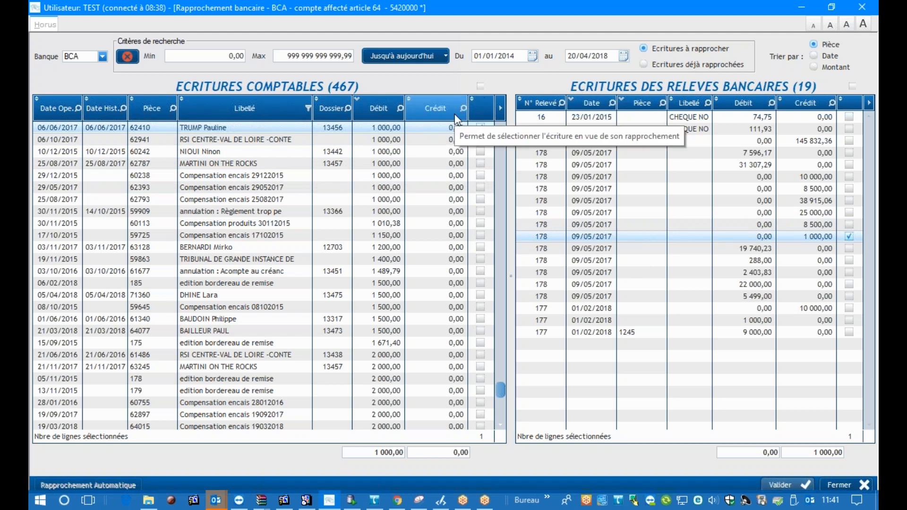
Sort the accounting entries by Crédit and search that column for 1000 and 10000
{"action": "left_click", "coordinate": [423, 109]}
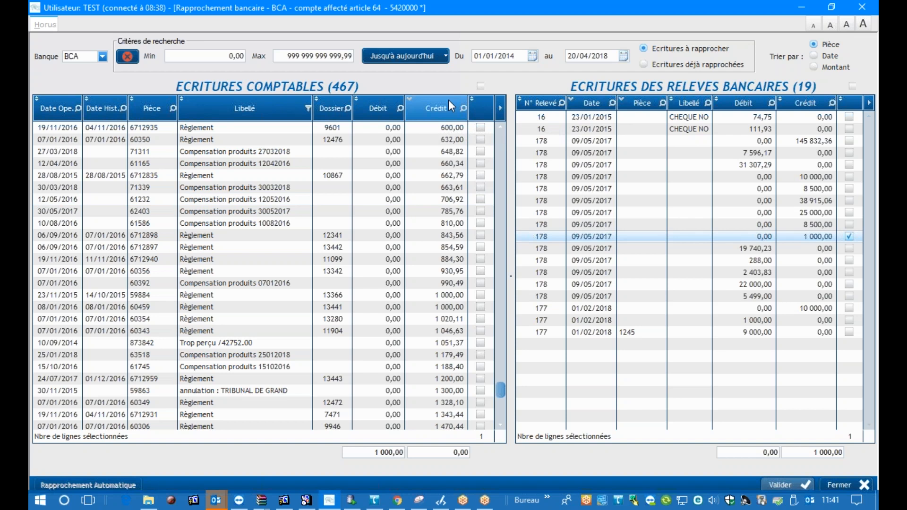
{"action": "left_click", "coordinate": [442, 115]}
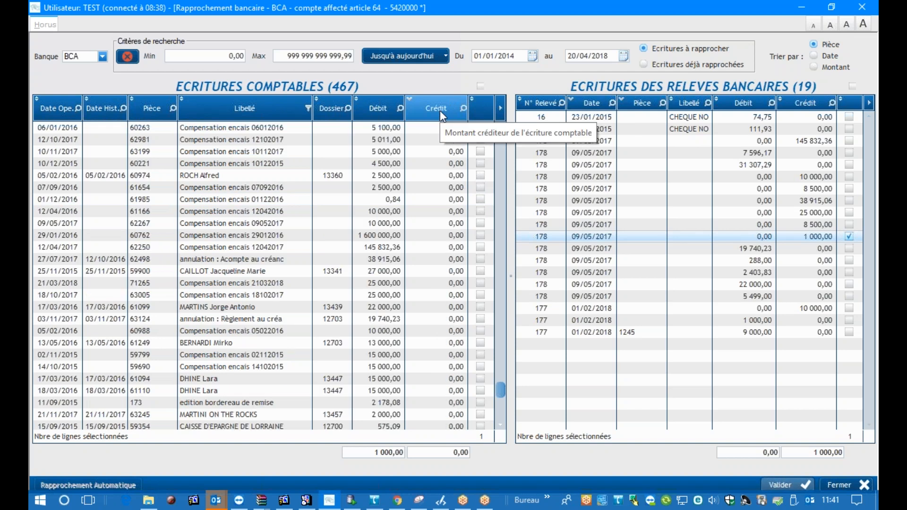
{"action": "left_click", "coordinate": [440, 110]}
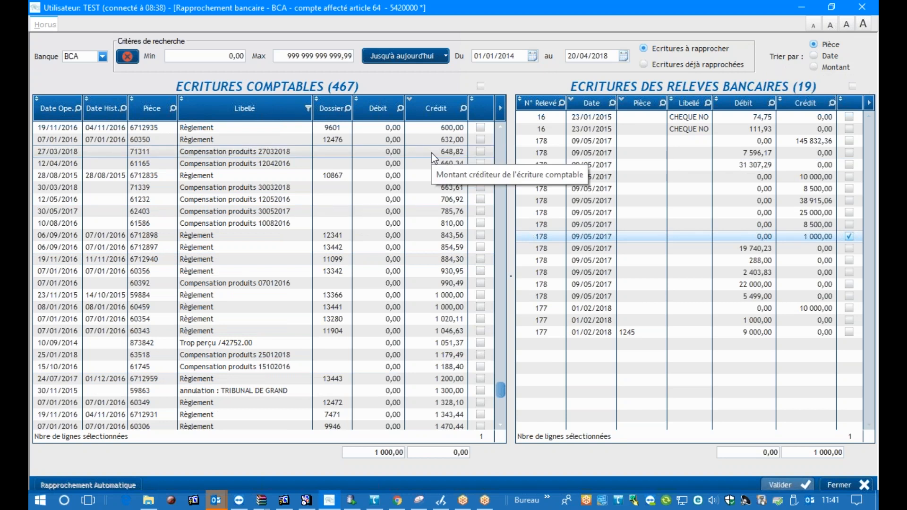
{"action": "left_click", "coordinate": [424, 108]}
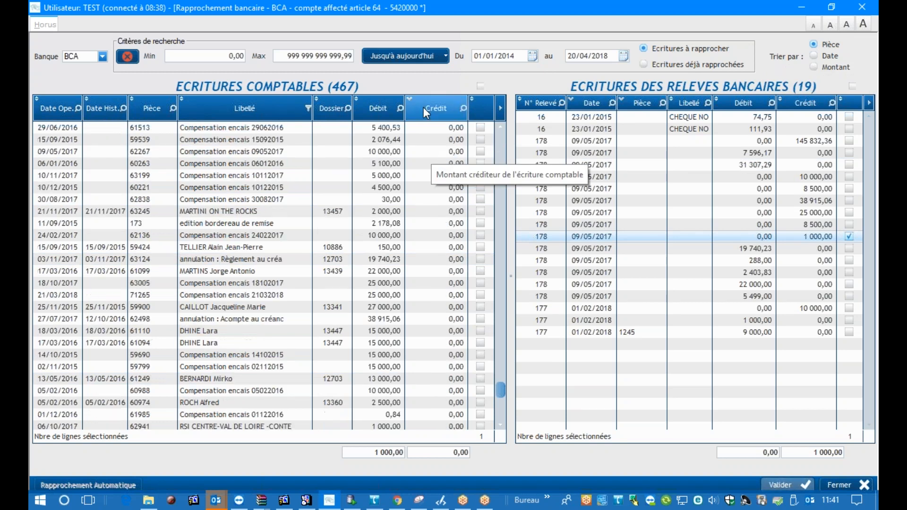
{"action": "scroll", "coordinate": [441, 185], "scroll_direction": "up", "scroll_amount": 12}
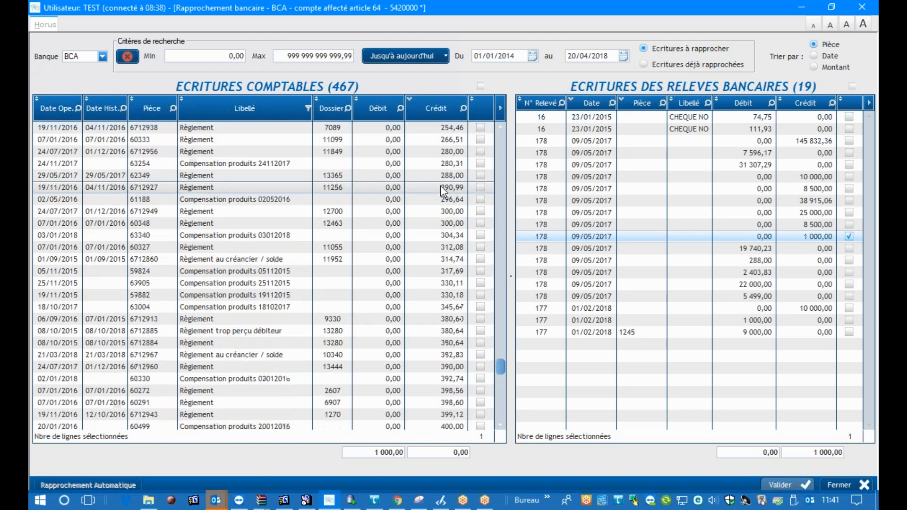
{"action": "left_click_drag", "start_coordinate": [504, 367], "coordinate": [502, 142]}
{"action": "left_click", "coordinate": [462, 109]}
{"action": "type", "text": "1000"}
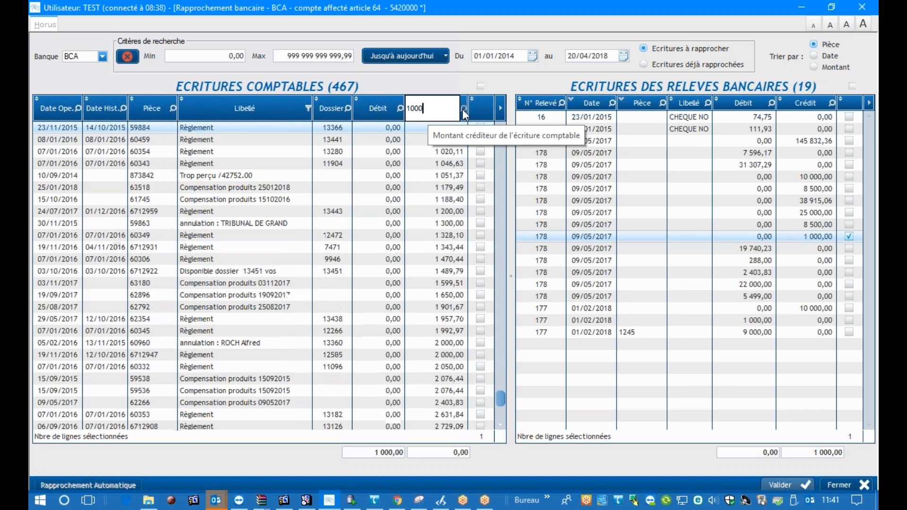
{"action": "type", "text": "0"}
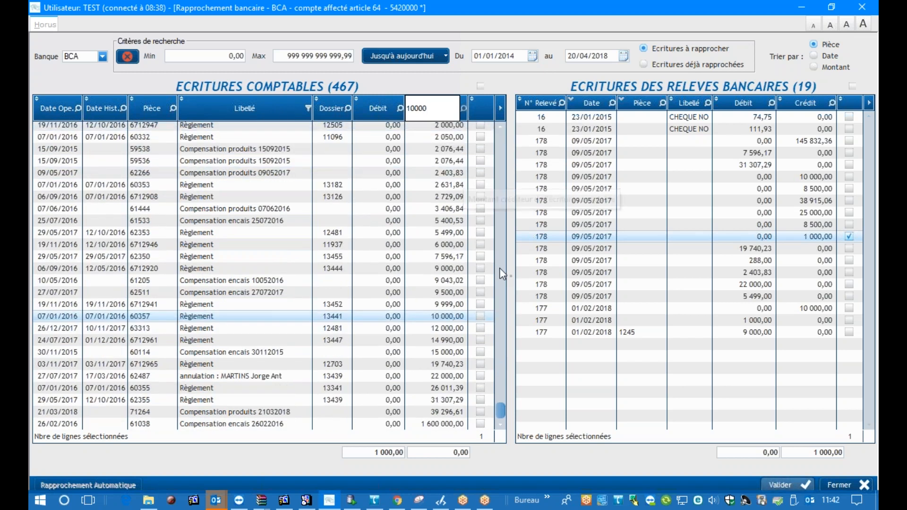
Tick statement 177's 10 000,00 credit and match it with the 10 000,00 debit "Compensation encais 24022017" instead of the 10 000,00 credit "Règlement"
{"action": "left_click", "coordinate": [481, 316]}
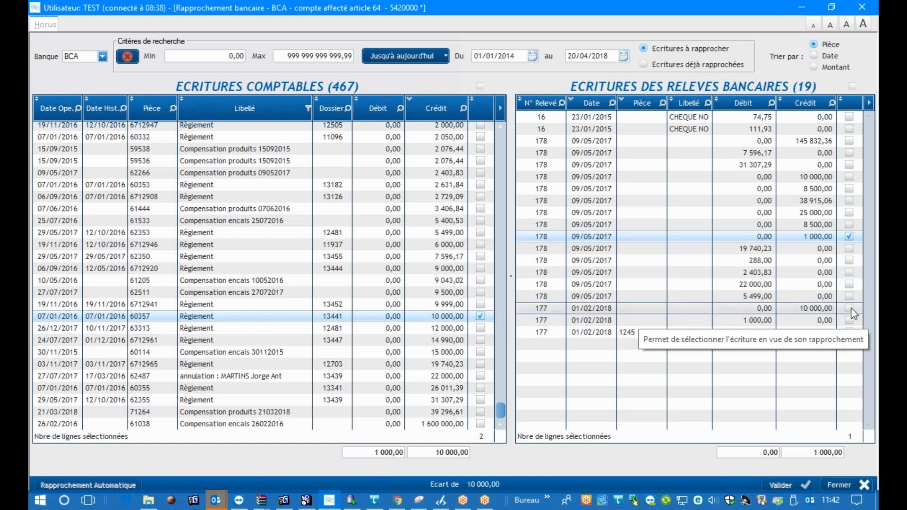
{"action": "left_click", "coordinate": [849, 308]}
{"action": "left_click", "coordinate": [480, 316]}
{"action": "left_click", "coordinate": [378, 108]}
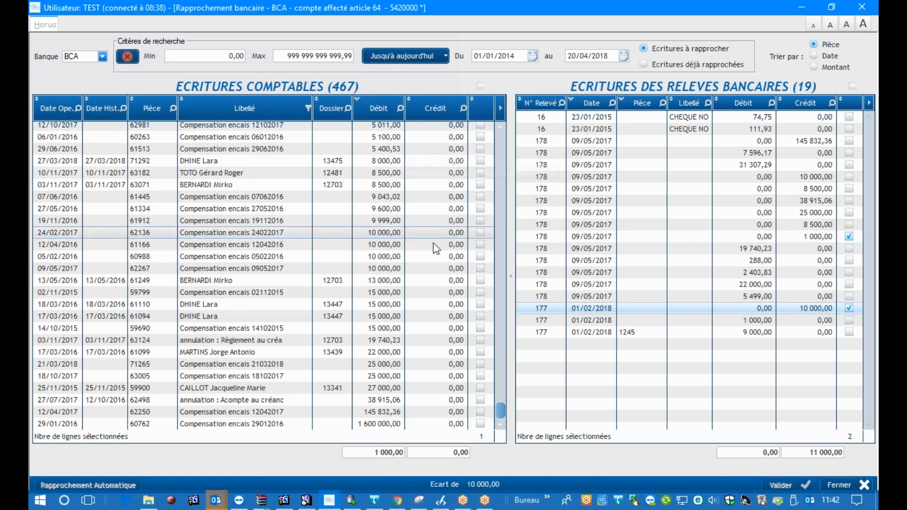
{"action": "left_click", "coordinate": [480, 232]}
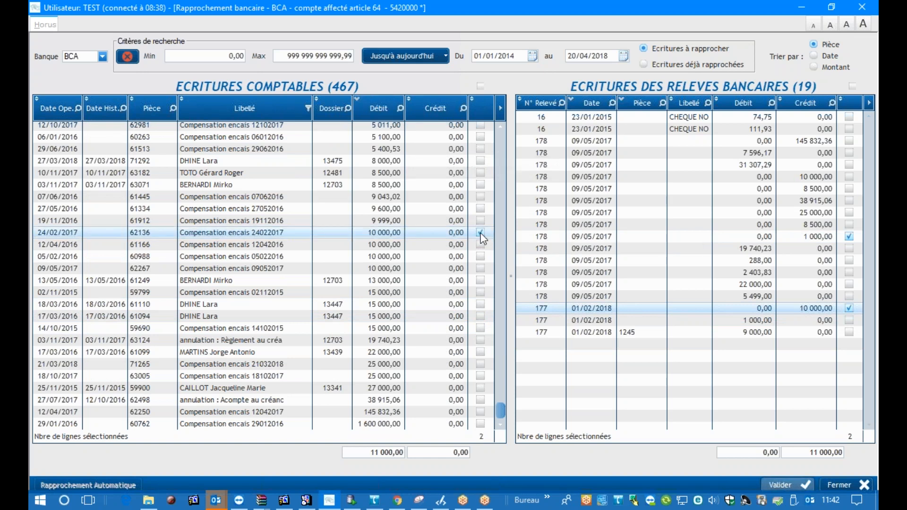
Sort the accounting entries by Dossier and locate the ticked 1 000,00 debit entry in the list
{"action": "left_click", "coordinate": [333, 109]}
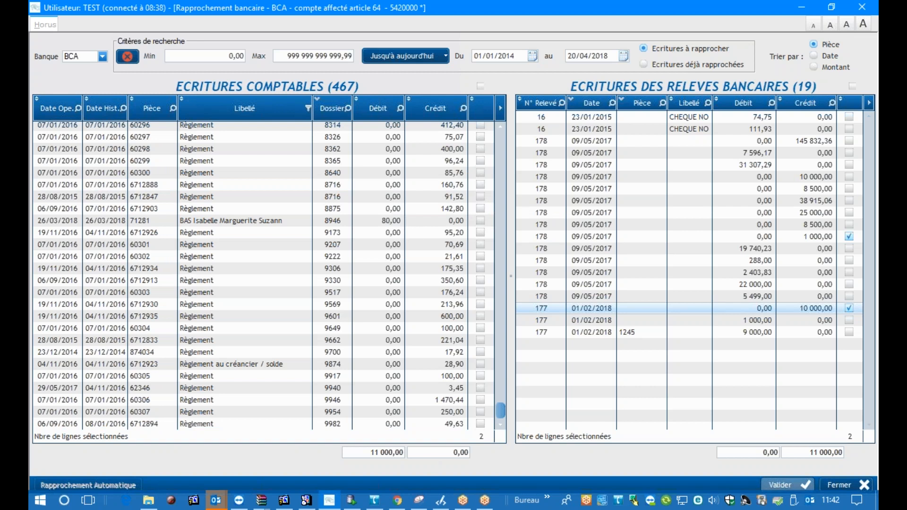
{"action": "scroll", "coordinate": [430, 259], "scroll_direction": "up", "scroll_amount": 4}
{"action": "scroll", "coordinate": [430, 259], "scroll_direction": "up", "scroll_amount": 10}
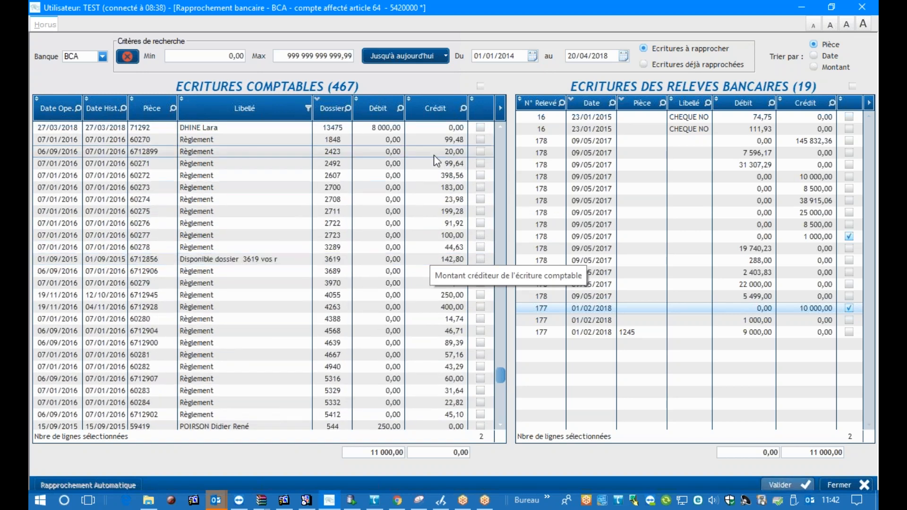
{"action": "scroll", "coordinate": [434, 159], "scroll_direction": "up", "scroll_amount": 7}
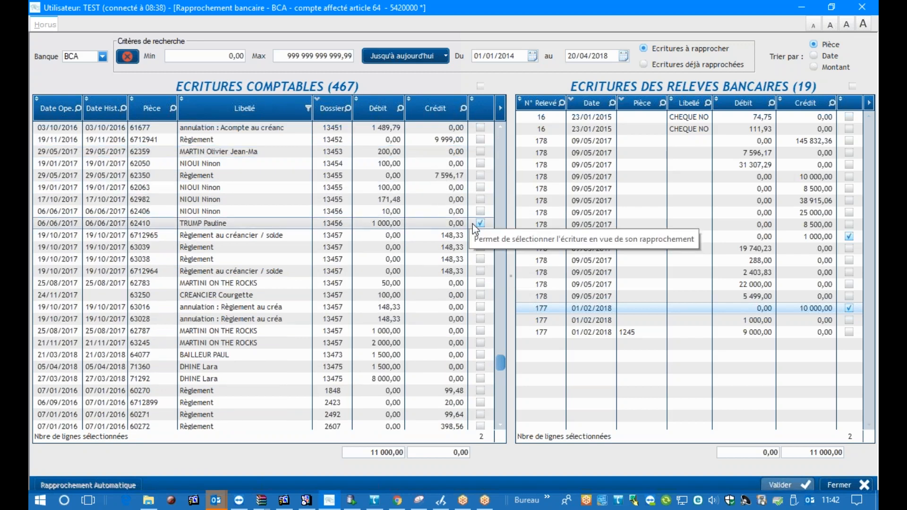
Tick the 1 000,00 debit of dossier 13457 in the accounting entries together with the 1 000,00 debit of statement 177
{"action": "left_click", "coordinate": [481, 331]}
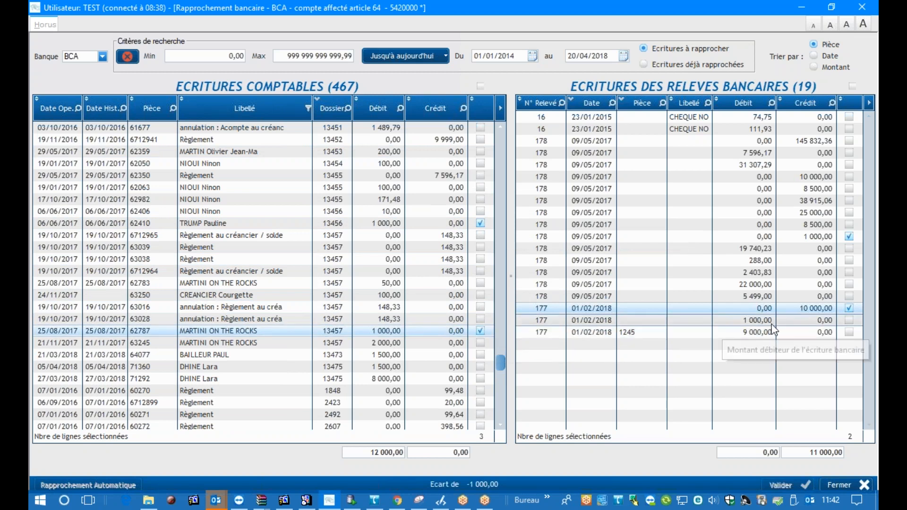
{"action": "left_click", "coordinate": [851, 320]}
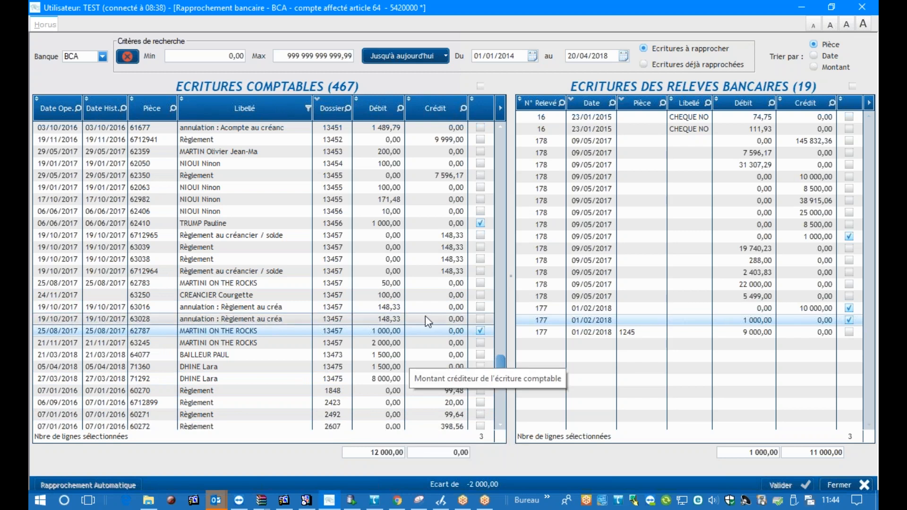
Look through the accounting entries by Dossier and re-sort them by Débit and then by Crédit, returning to the start of the list
{"action": "scroll", "coordinate": [426, 315], "scroll_direction": "up", "scroll_amount": 10}
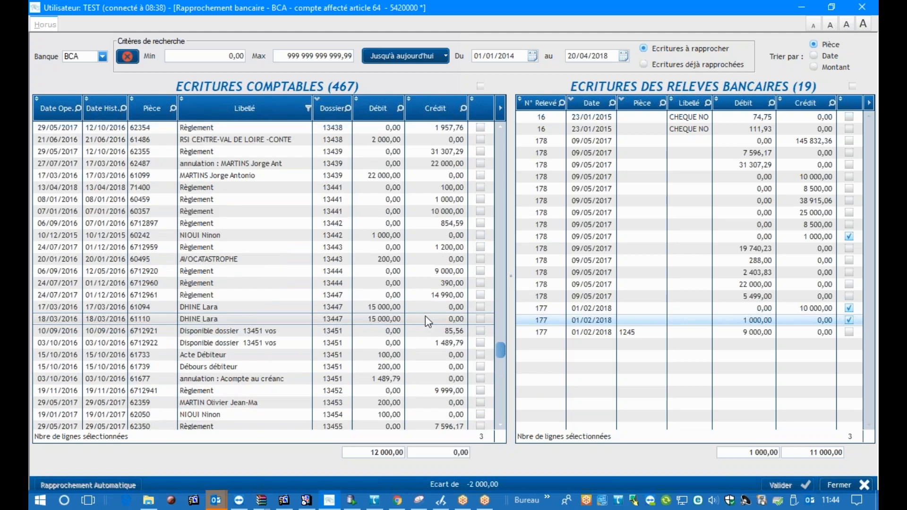
{"action": "scroll", "coordinate": [425, 316], "scroll_direction": "up", "scroll_amount": 12}
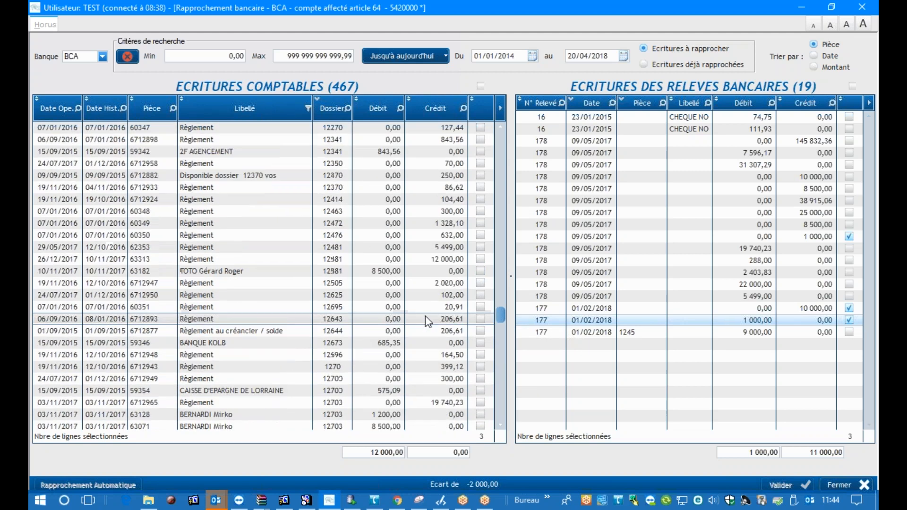
{"action": "scroll", "coordinate": [419, 200], "scroll_direction": "up", "scroll_amount": 8}
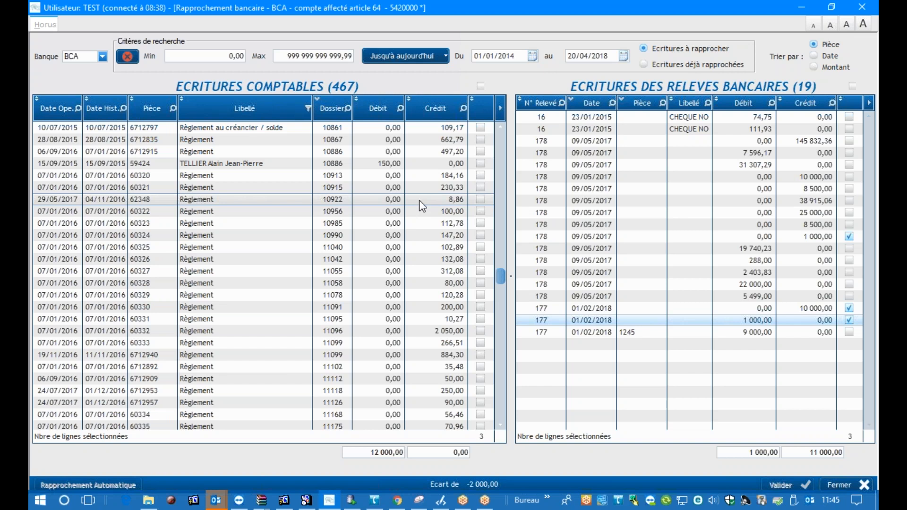
{"action": "scroll", "coordinate": [420, 205], "scroll_direction": "up", "scroll_amount": 5}
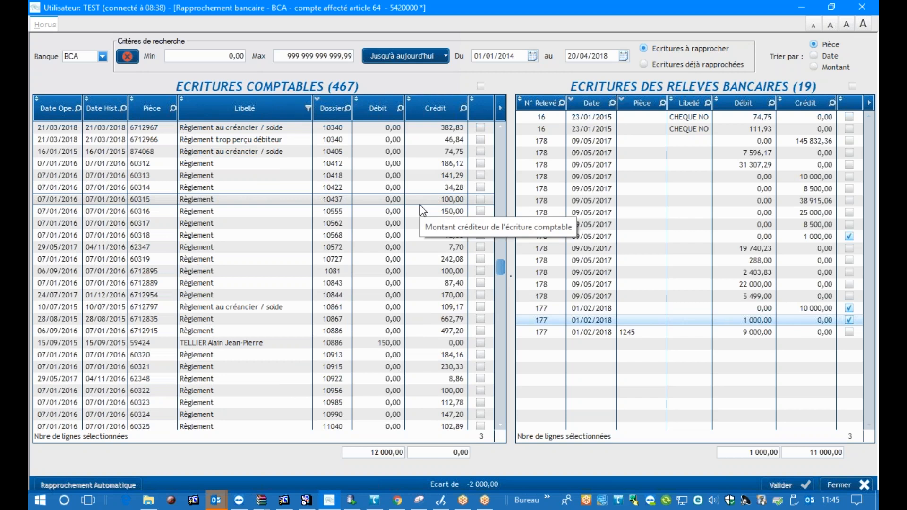
{"action": "scroll", "coordinate": [421, 207], "scroll_direction": "down", "scroll_amount": 10}
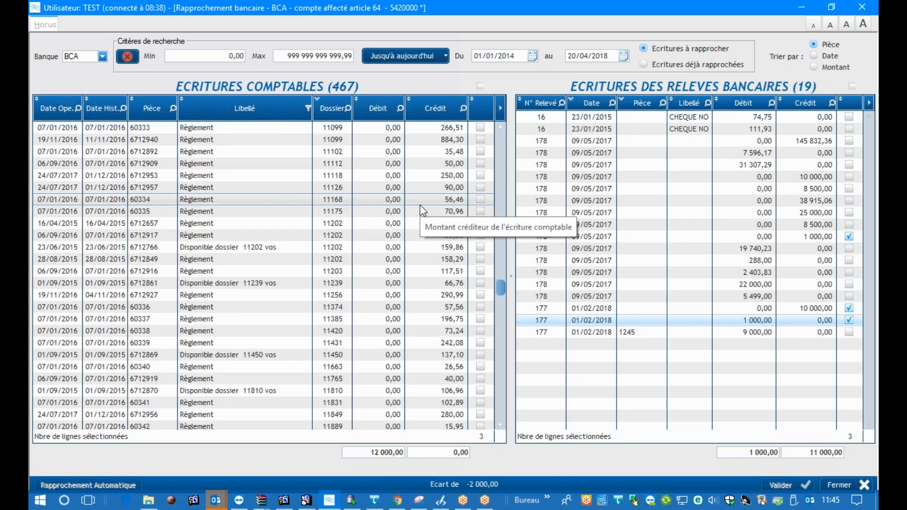
{"action": "scroll", "coordinate": [421, 205], "scroll_direction": "down", "scroll_amount": 15}
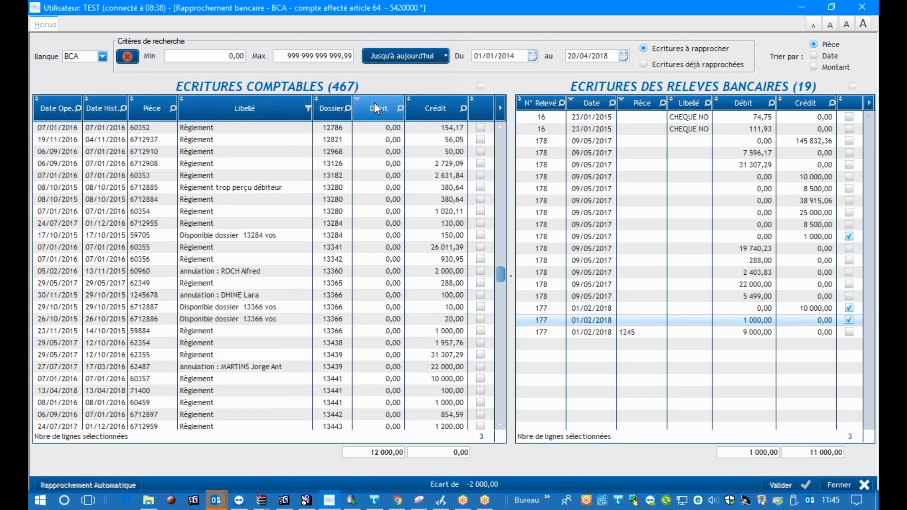
{"action": "left_click", "coordinate": [374, 103]}
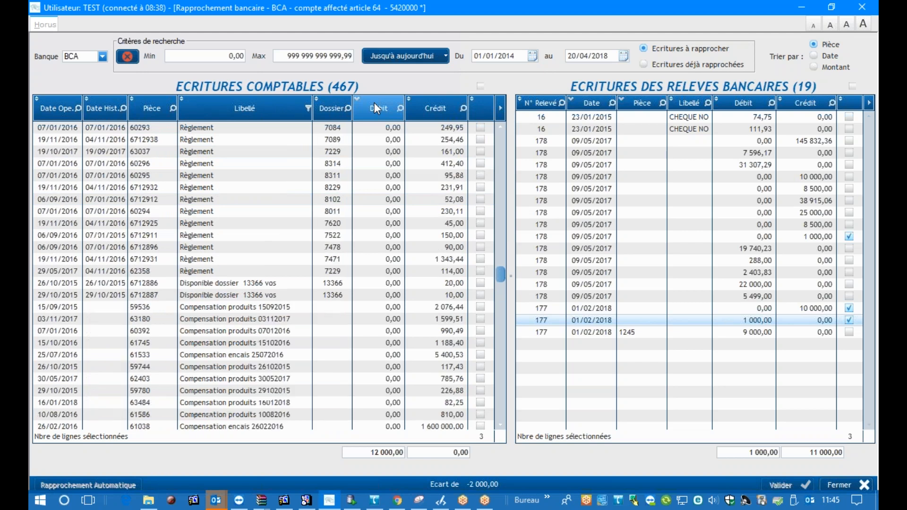
{"action": "left_click", "coordinate": [438, 106]}
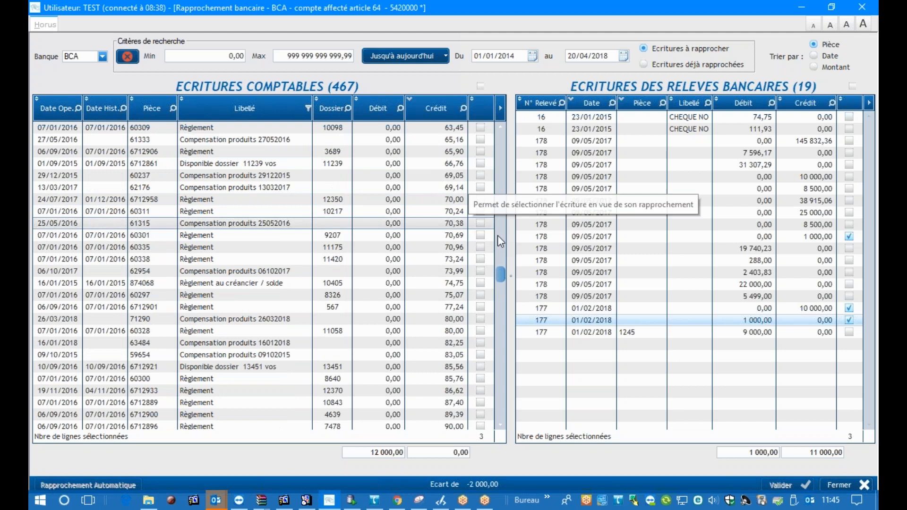
{"action": "left_click_drag", "start_coordinate": [501, 275], "coordinate": [501, 142]}
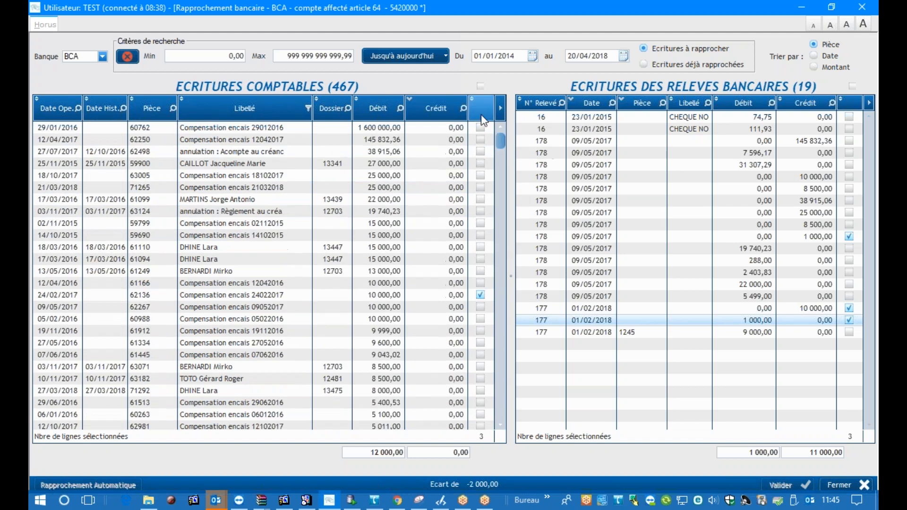
Sort the accounting entries by Crédit in descending order and tick the 10 000,00 credit "Règlement" together with statement 178's 10 000,00 credit
{"action": "left_click", "coordinate": [438, 109]}
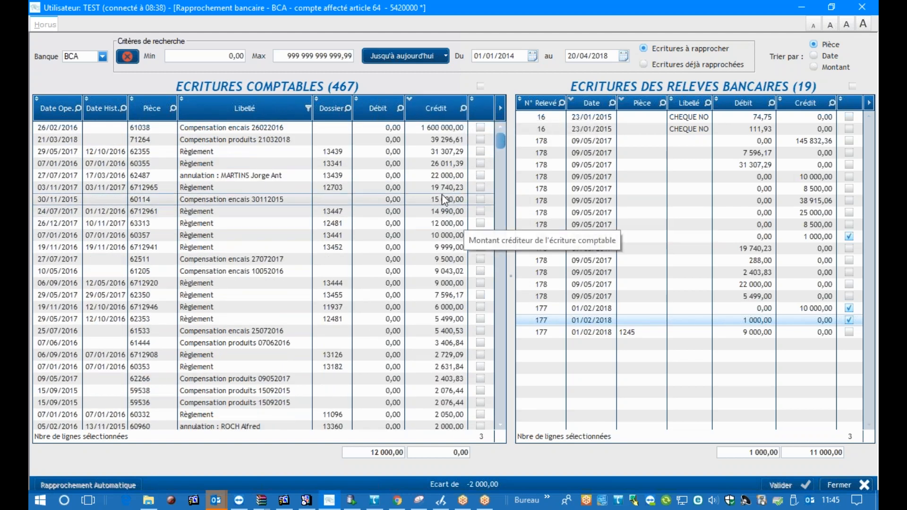
{"action": "scroll", "coordinate": [449, 188], "scroll_direction": "down", "scroll_amount": 4}
{"action": "scroll", "coordinate": [449, 188], "scroll_direction": "up", "scroll_amount": 4}
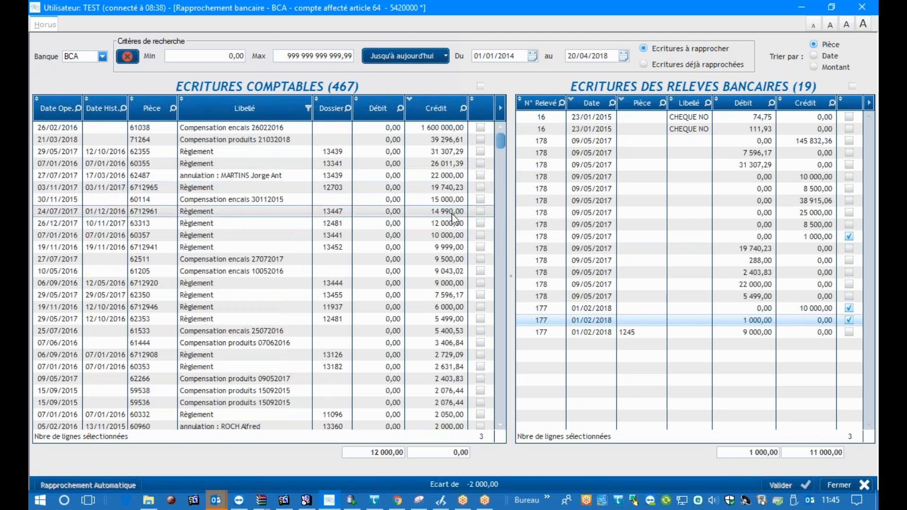
{"action": "left_click", "coordinate": [481, 236]}
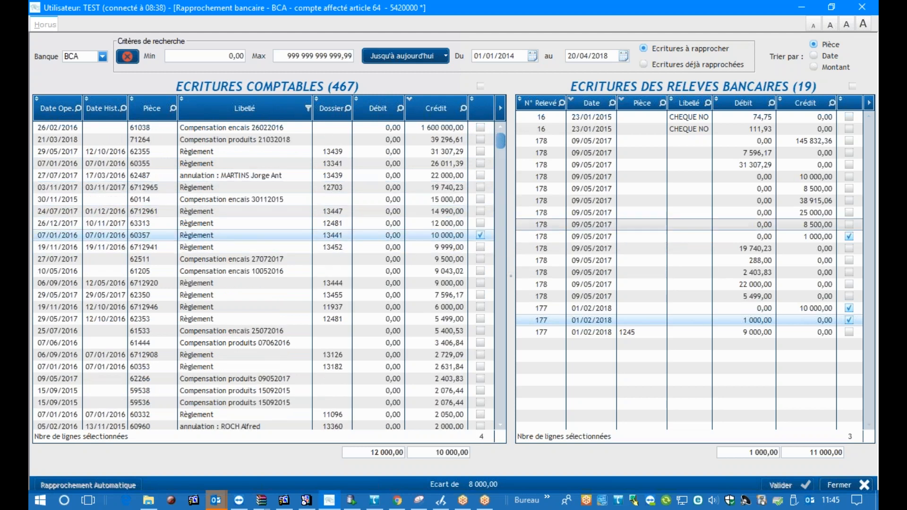
{"action": "left_click", "coordinate": [850, 177]}
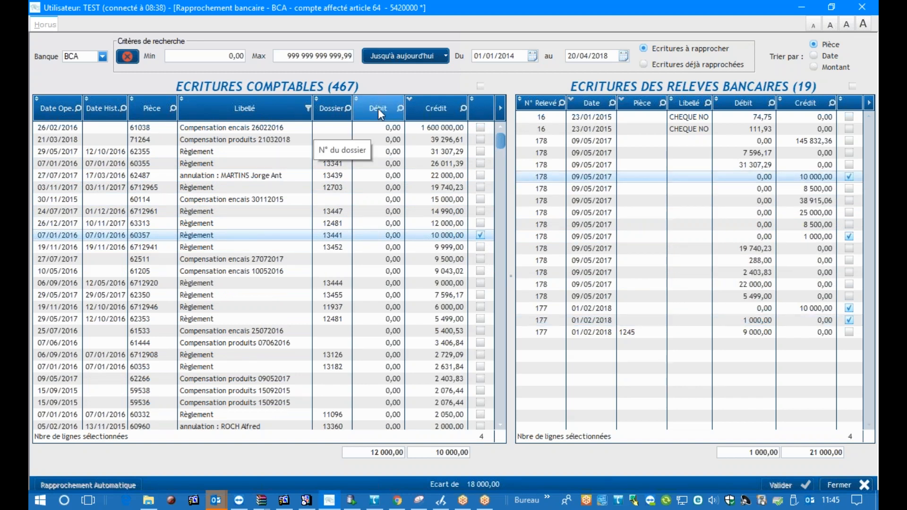
Give the accounting Crédit column and the bank statement Débit column a pink background, and sort the statement entries by Débit in descending order
{"action": "right_click", "coordinate": [441, 108]}
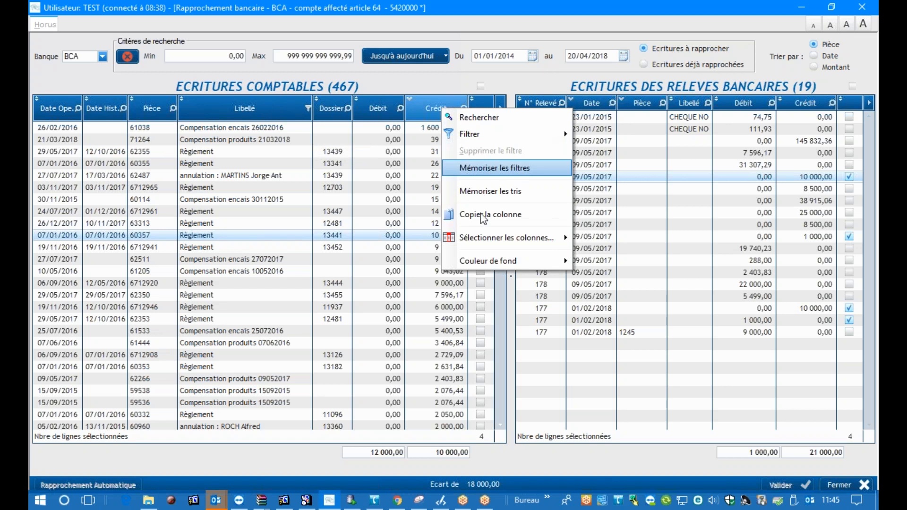
{"action": "mouse_move", "coordinate": [492, 266]}
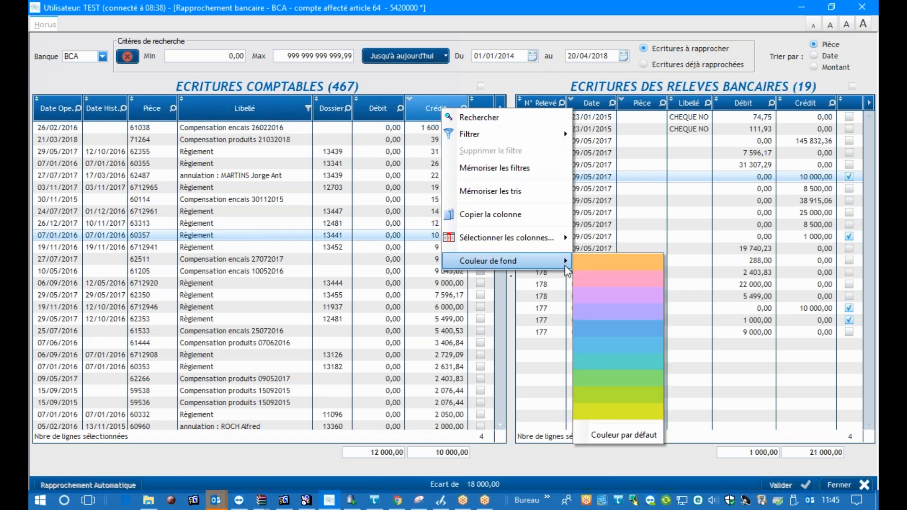
{"action": "left_click", "coordinate": [595, 275]}
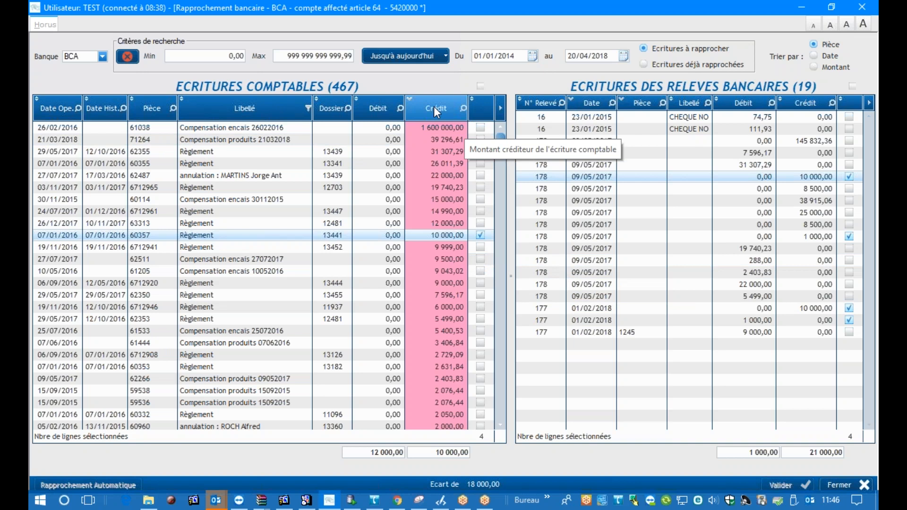
{"action": "left_click", "coordinate": [744, 104]}
{"action": "right_click", "coordinate": [745, 107]}
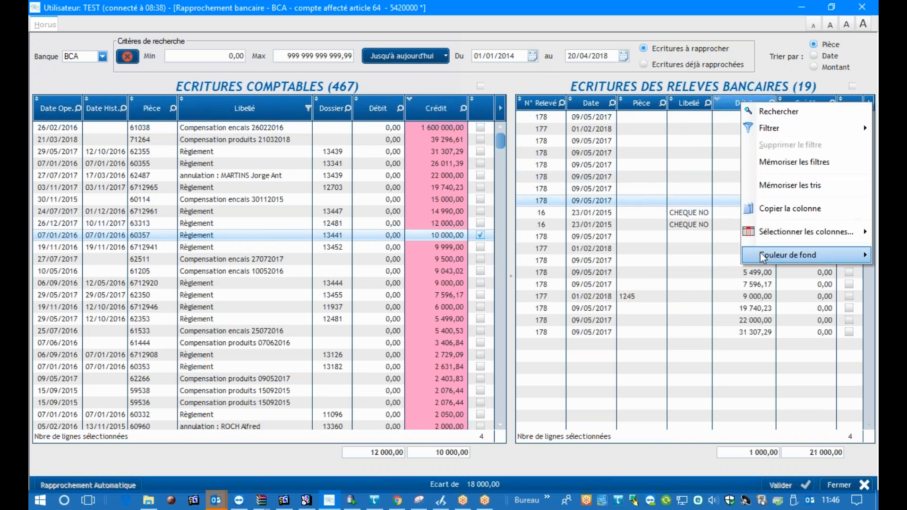
{"action": "mouse_move", "coordinate": [761, 255]}
{"action": "left_click", "coordinate": [707, 269]}
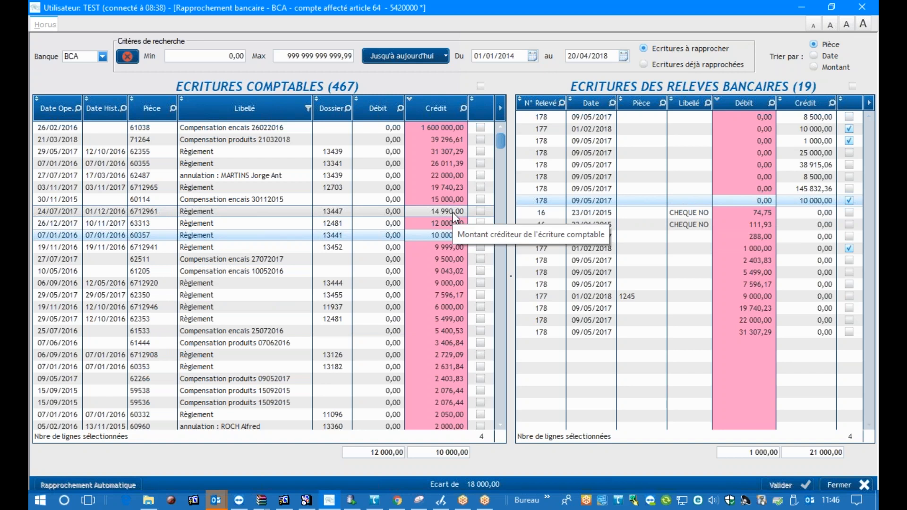
{"action": "left_click", "coordinate": [735, 102]}
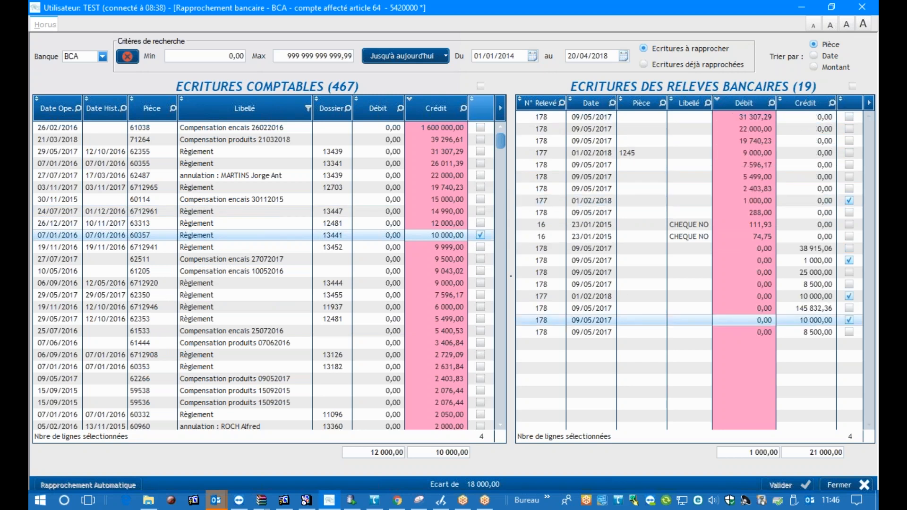
Give the accounting Débit column and the bank statement Crédit column a green background, and sort the statement entries by Pièce
{"action": "right_click", "coordinate": [367, 108]}
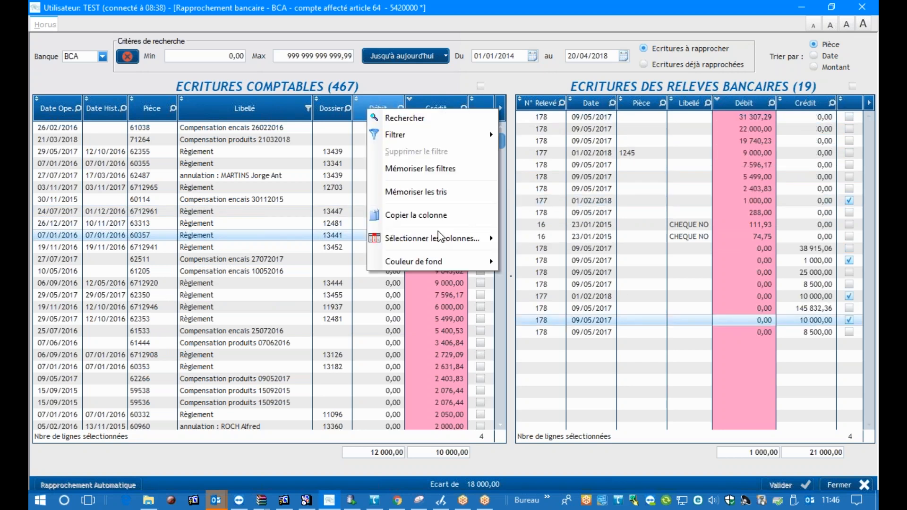
{"action": "mouse_move", "coordinate": [443, 259]}
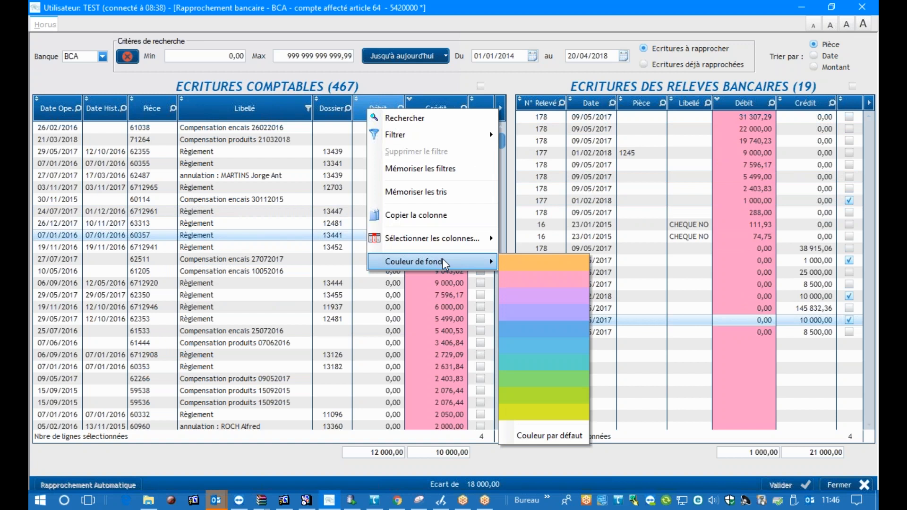
{"action": "left_click", "coordinate": [530, 380]}
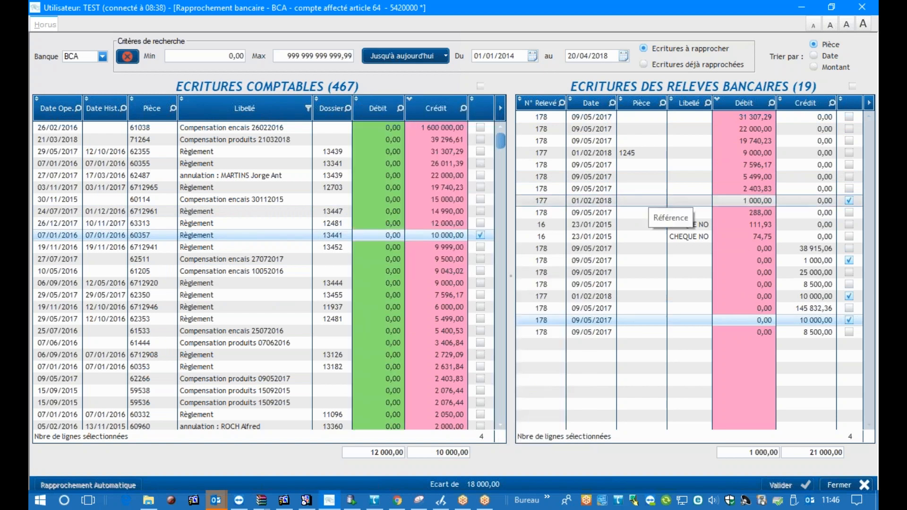
{"action": "right_click", "coordinate": [810, 103]}
{"action": "mouse_move", "coordinate": [784, 260]}
{"action": "left_click", "coordinate": [707, 368]}
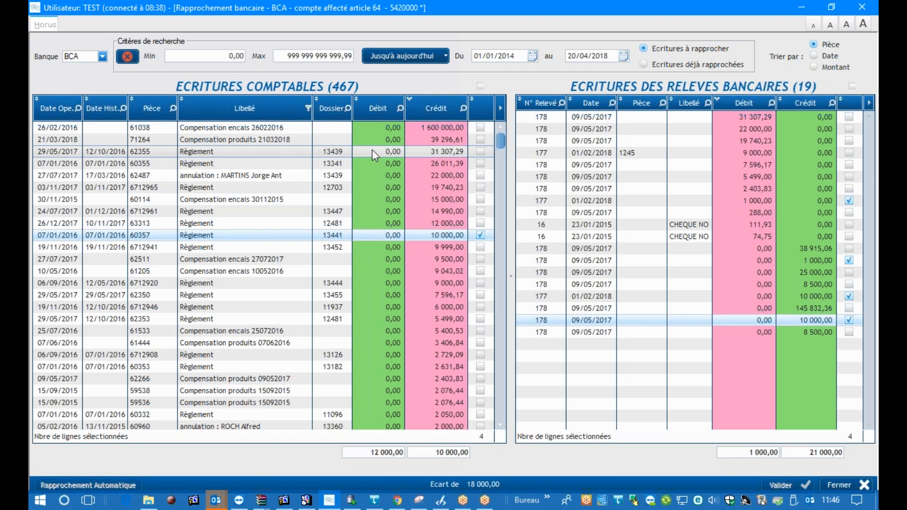
{"action": "left_click", "coordinate": [639, 107]}
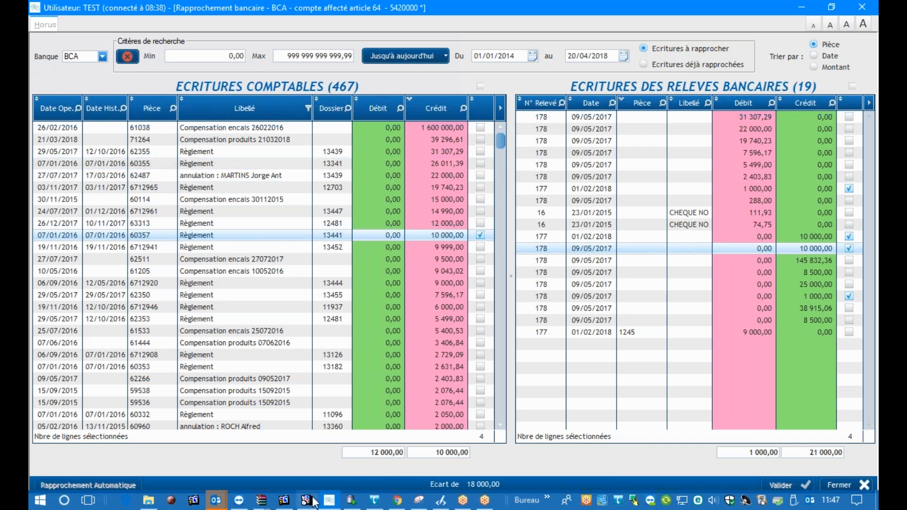
Give the selected "Compensation" rows and the ticked 10 000,00 "Règlement" row of the accounting entries a yellow background
{"action": "mouse_move", "coordinate": [284, 502]}
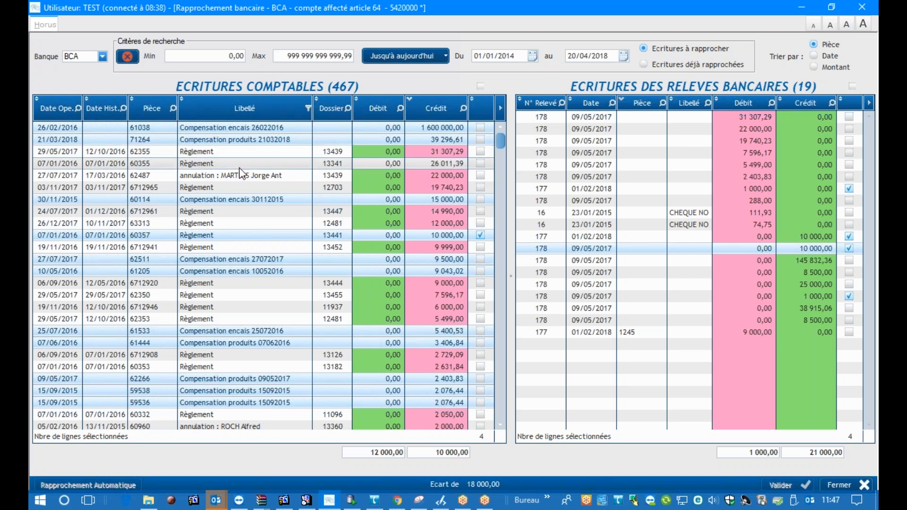
{"action": "right_click", "coordinate": [305, 333]}
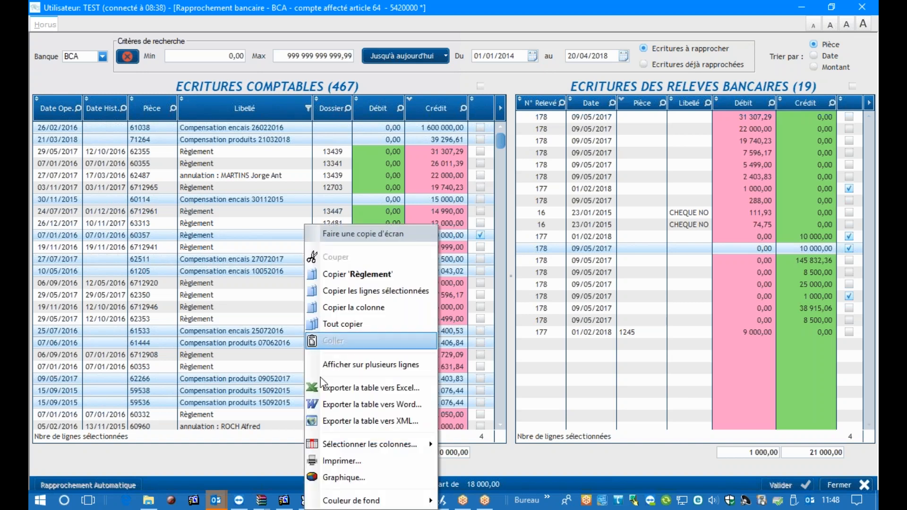
{"action": "mouse_move", "coordinate": [362, 501]}
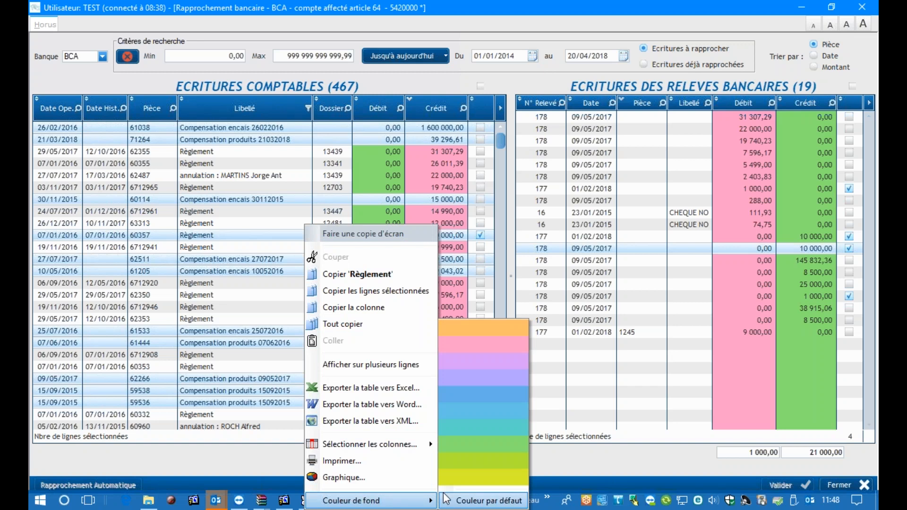
{"action": "left_click", "coordinate": [471, 468]}
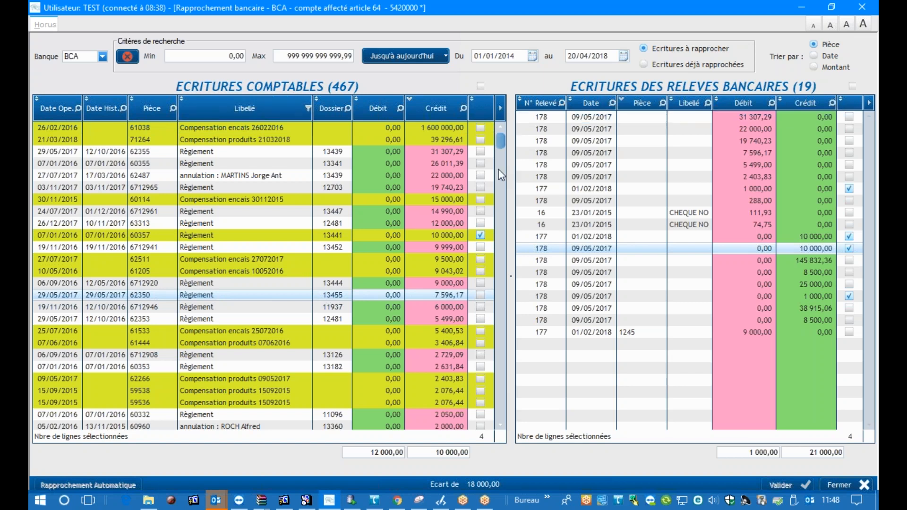
Tick the 15 000,00 credit "Compensation encais 30112015" in the accounting entries and untick it again
{"action": "left_click", "coordinate": [480, 199]}
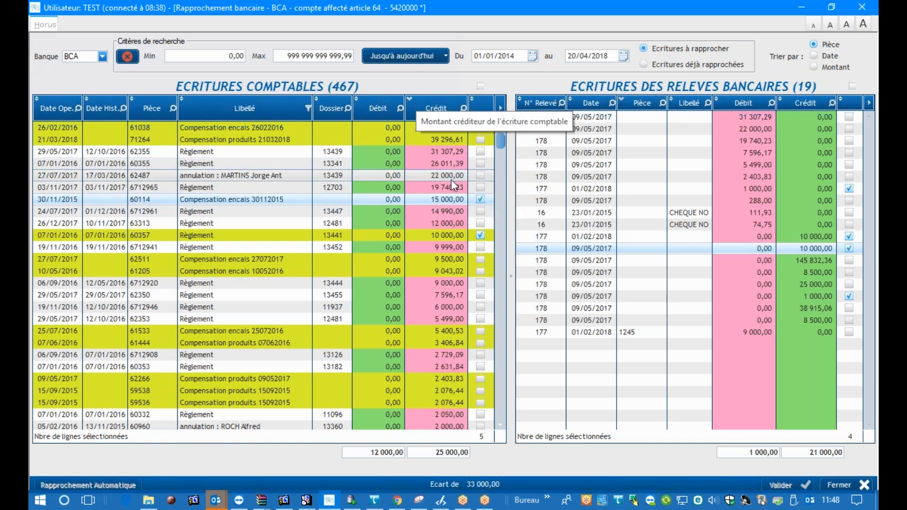
{"action": "left_click", "coordinate": [481, 199]}
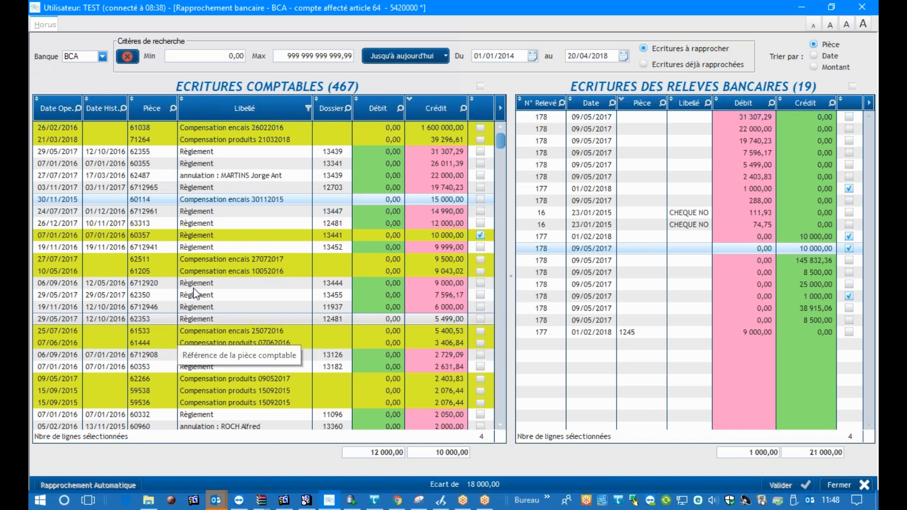
Give the accounting rows with credits of 31 307,29, 26 011,39, 22 000,00, 14 990,00 and 12 000,00 a turquoise background
{"action": "left_click", "coordinate": [242, 177]}
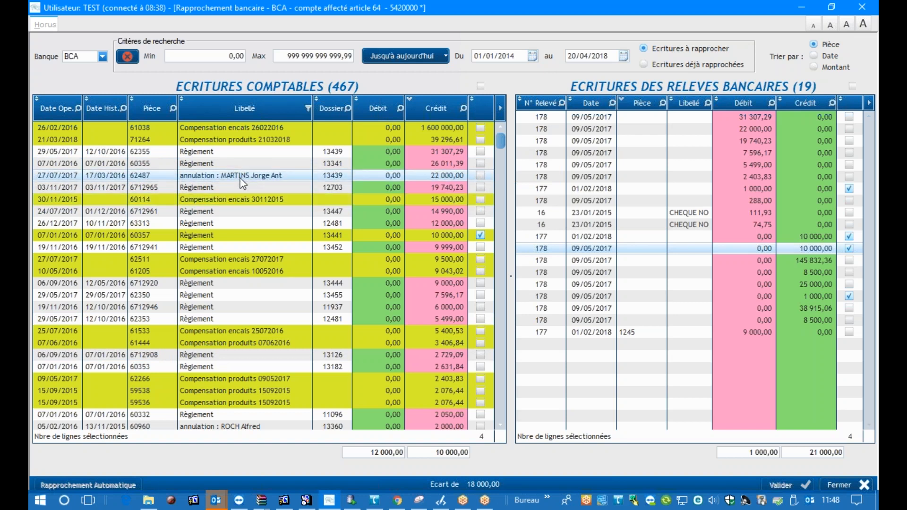
{"action": "left_click", "coordinate": [233, 161], "text": "ctrl"}
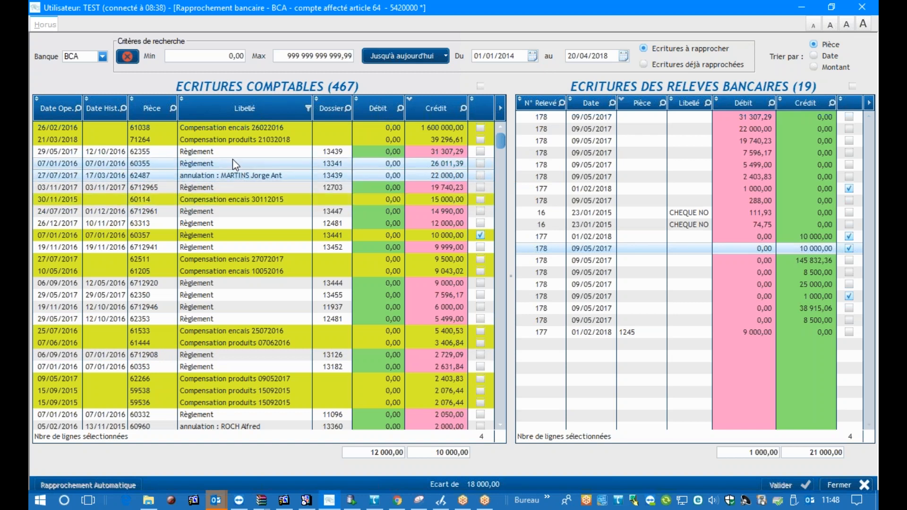
{"action": "left_click", "coordinate": [223, 152], "text": "ctrl"}
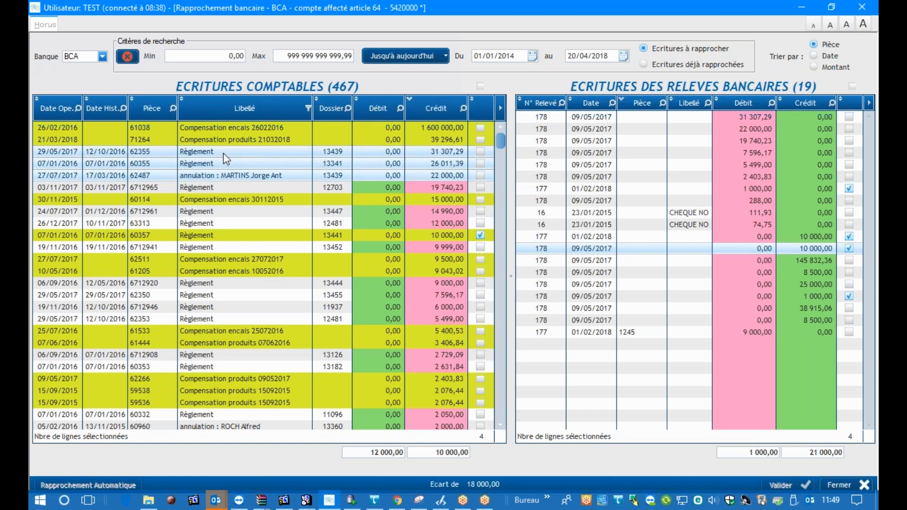
{"action": "left_click", "coordinate": [237, 215], "text": "ctrl"}
{"action": "left_click", "coordinate": [240, 223], "text": "ctrl"}
{"action": "right_click", "coordinate": [237, 221]}
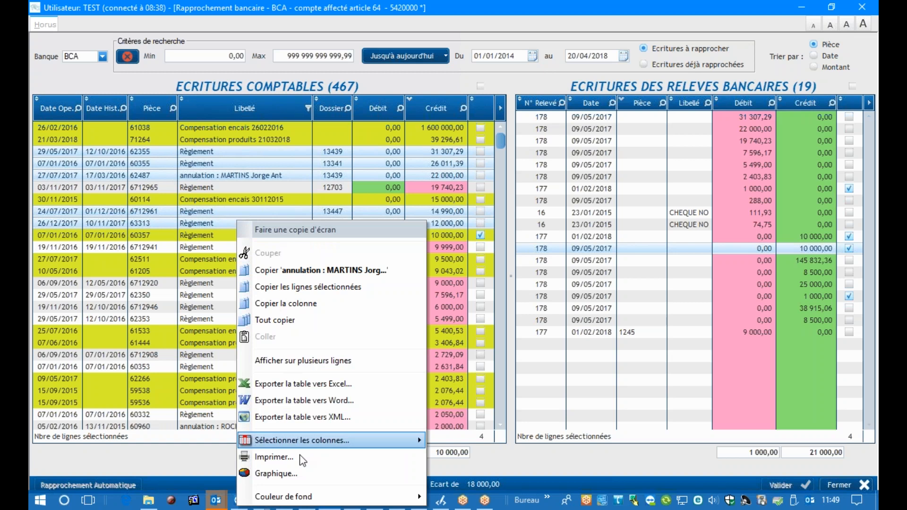
{"action": "mouse_move", "coordinate": [308, 496]}
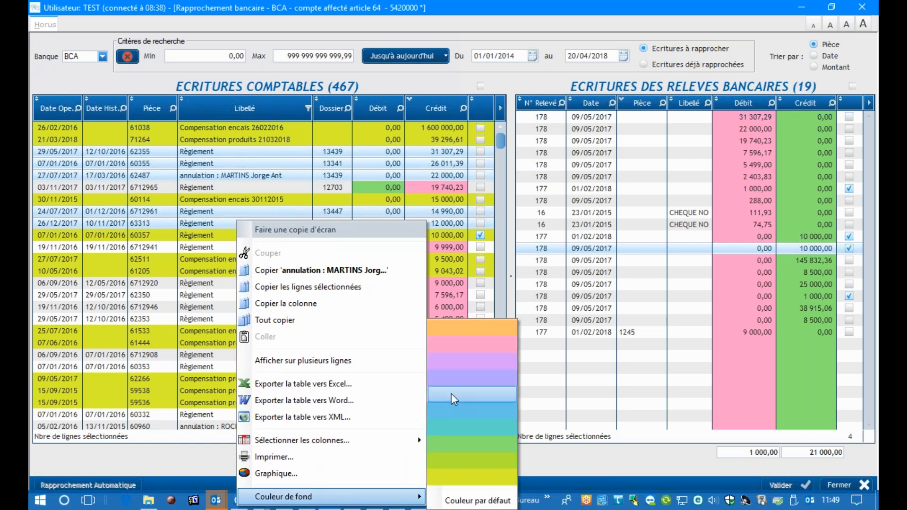
{"action": "left_click", "coordinate": [453, 429]}
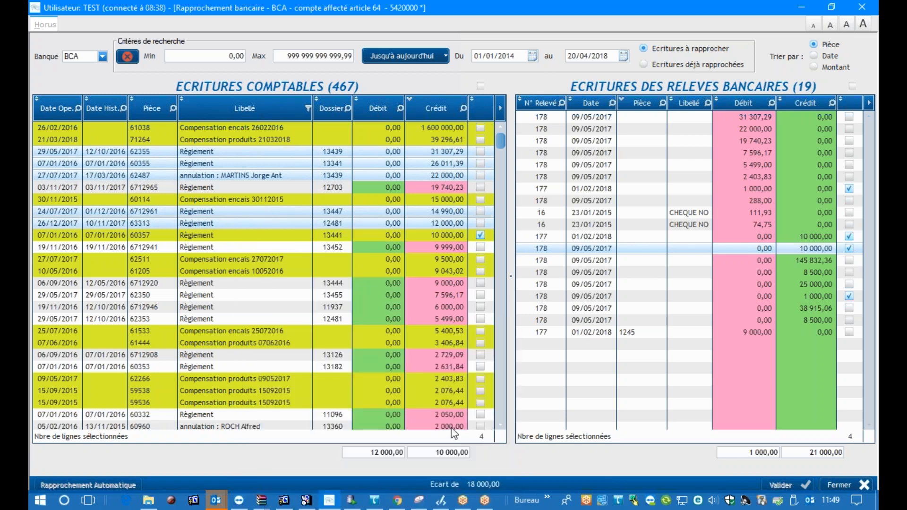
{"action": "left_click", "coordinate": [250, 295]}
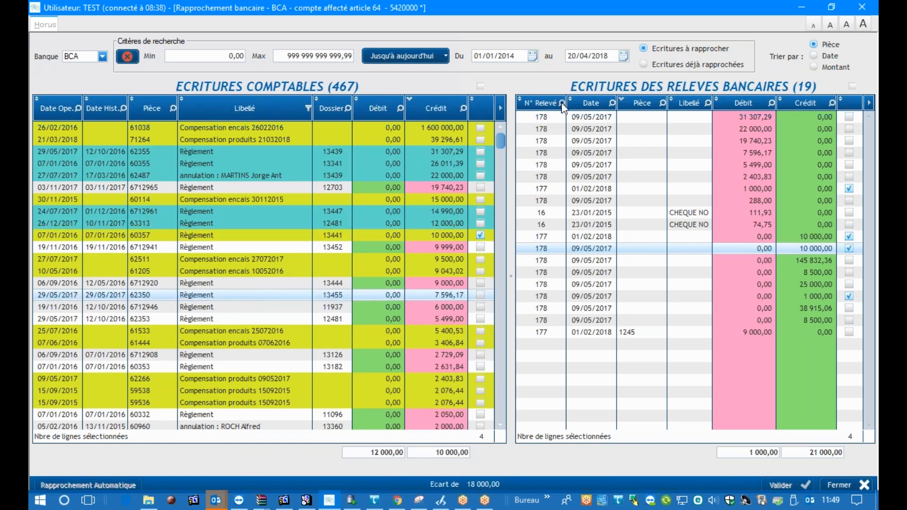
Give the bank statement rows from the 22 000,00 debit down to the 288,00 debit a blue background
{"action": "left_click", "coordinate": [582, 132]}
{"action": "left_click_drag", "start_coordinate": [582, 132], "coordinate": [590, 200]}
{"action": "right_click", "coordinate": [635, 145]}
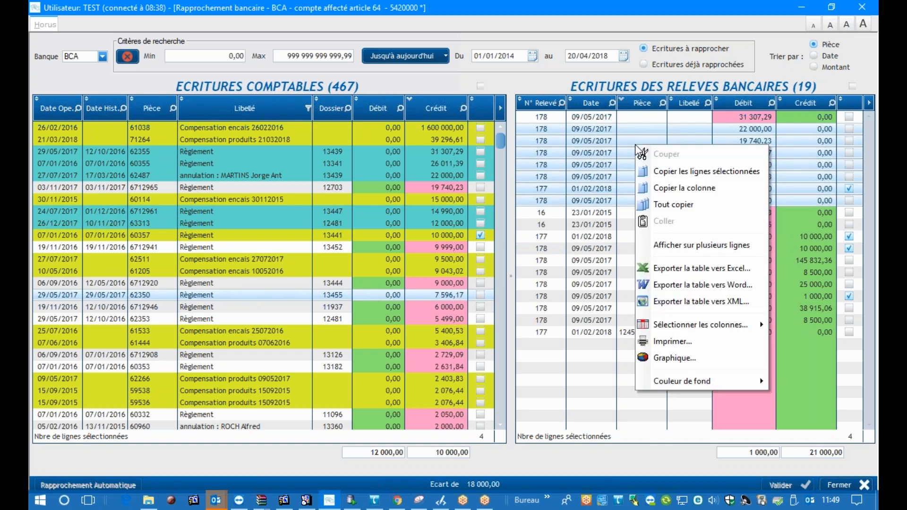
{"action": "mouse_move", "coordinate": [689, 378]}
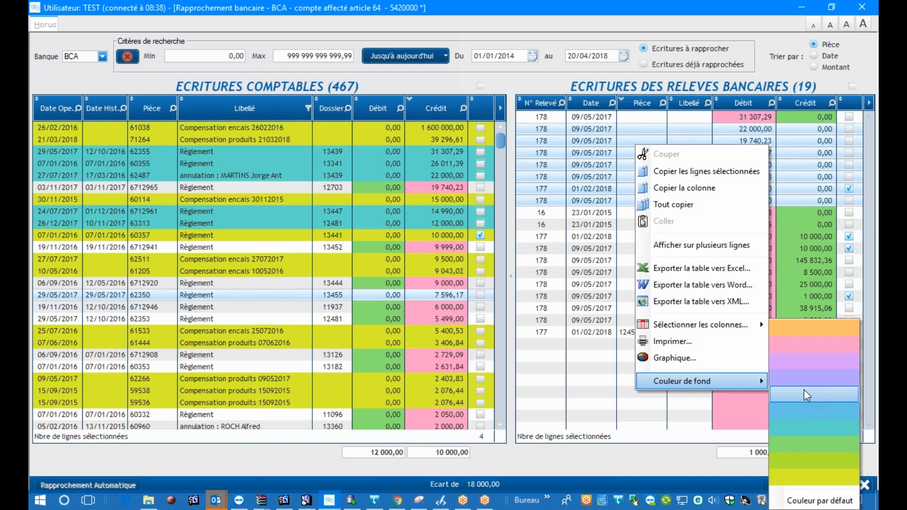
{"action": "left_click", "coordinate": [805, 409]}
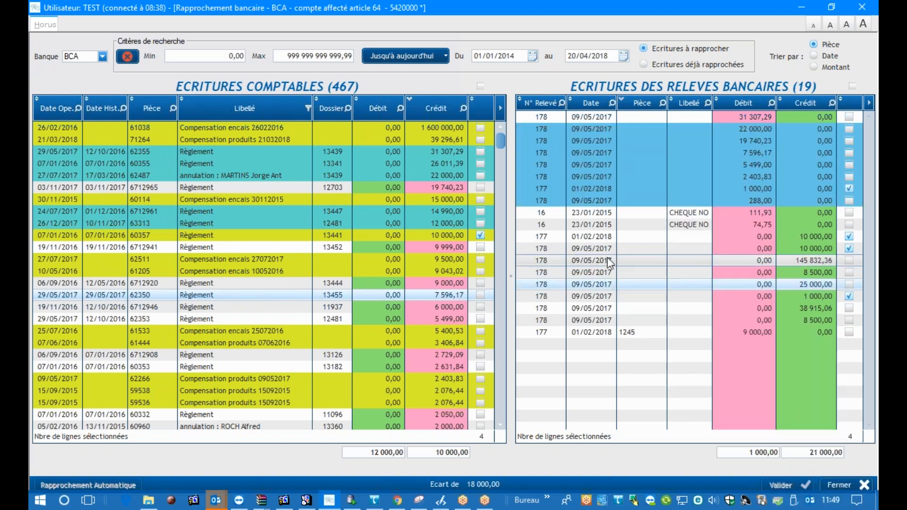
Give the "CHEQUE NO" bank statement row with the 74,75 debit a turquoise background
{"action": "left_click", "coordinate": [582, 214]}
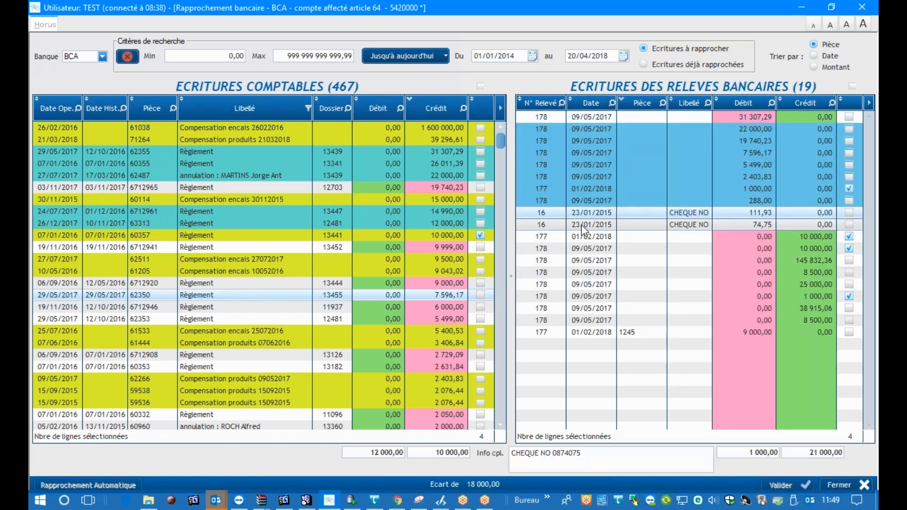
{"action": "left_click", "coordinate": [582, 225]}
{"action": "right_click", "coordinate": [585, 230]}
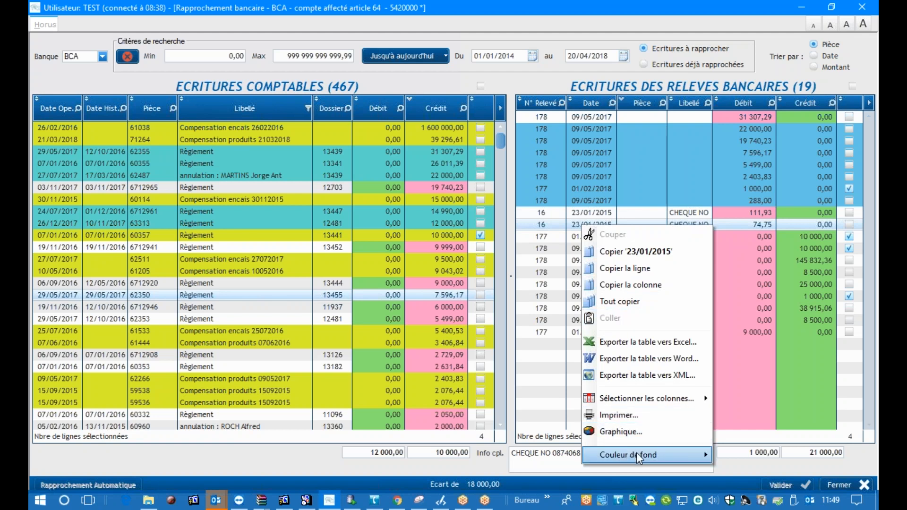
{"action": "mouse_move", "coordinate": [637, 453]}
{"action": "left_click", "coordinate": [745, 432]}
{"action": "left_click", "coordinate": [580, 323]}
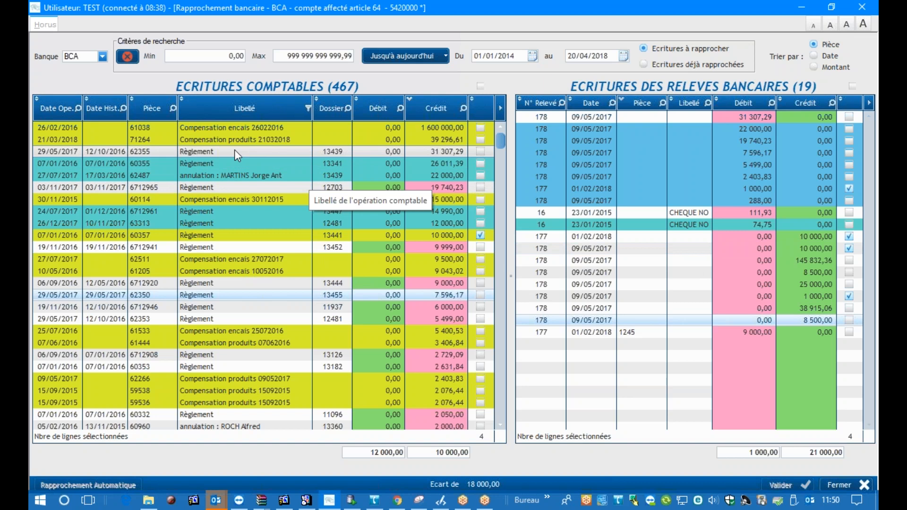
Export the accounting entries table to Excel as "ECRITURES COMPTABLES (467).xls" in Documents and open the created file
{"action": "right_click", "coordinate": [252, 257]}
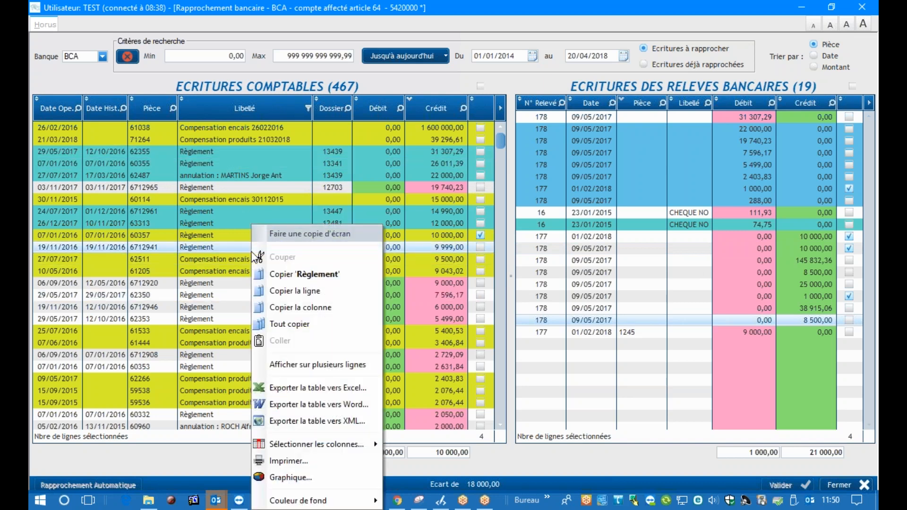
{"action": "left_click", "coordinate": [312, 390]}
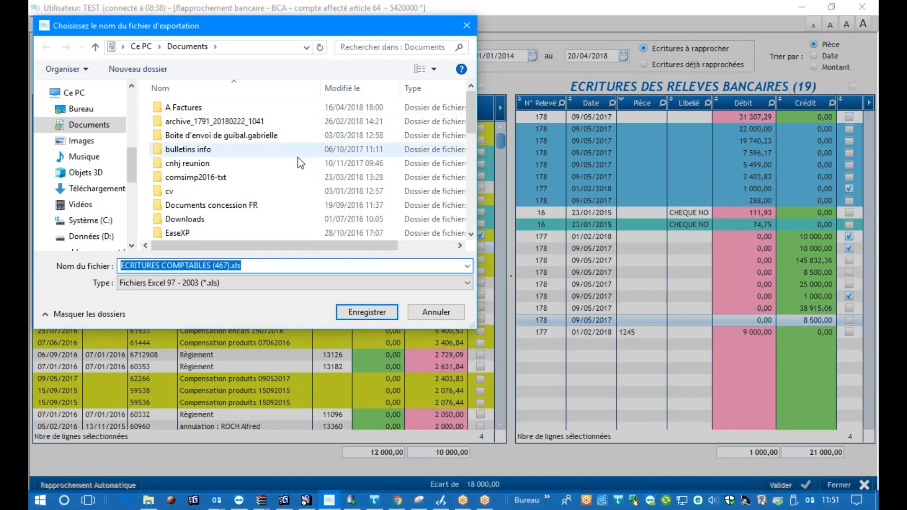
{"action": "left_click", "coordinate": [361, 312]}
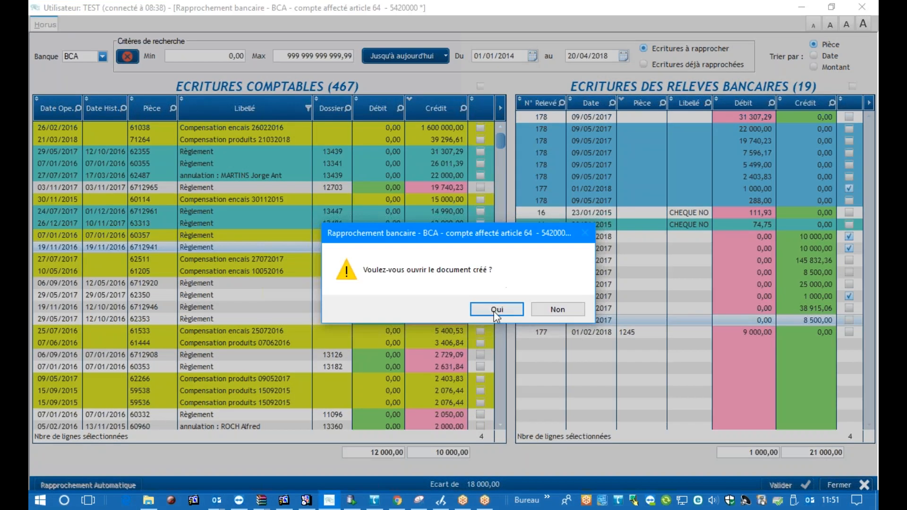
{"action": "left_click", "coordinate": [496, 310]}
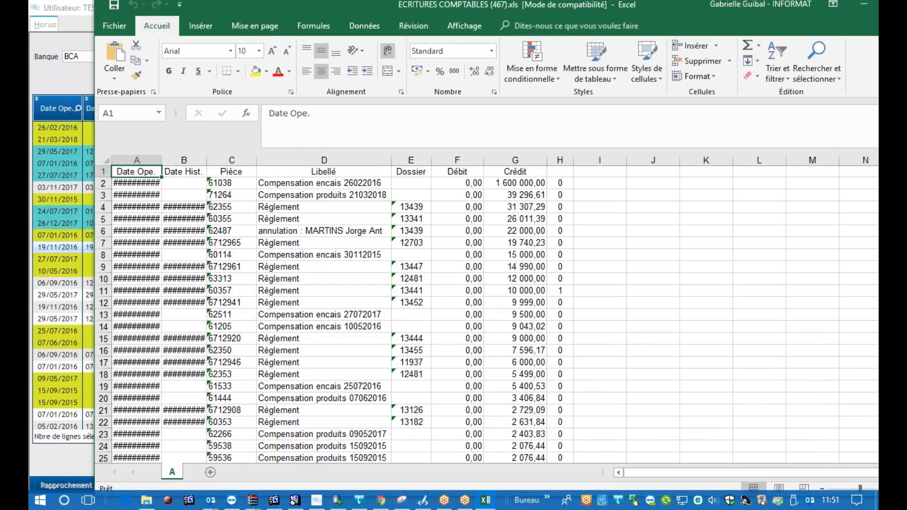
Fit the Date Ope. and Date Hist. columns to their contents and look through the exported entries
{"action": "double_click", "coordinate": [162, 160]}
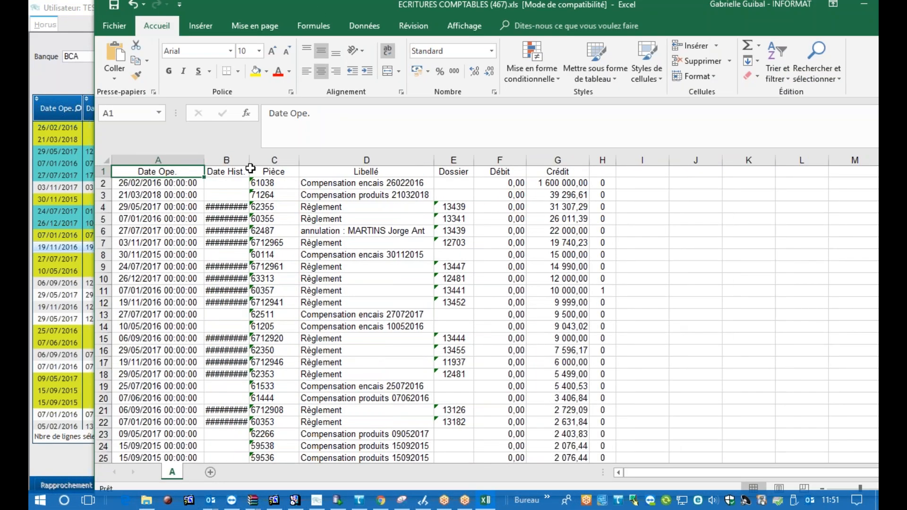
{"action": "double_click", "coordinate": [249, 161]}
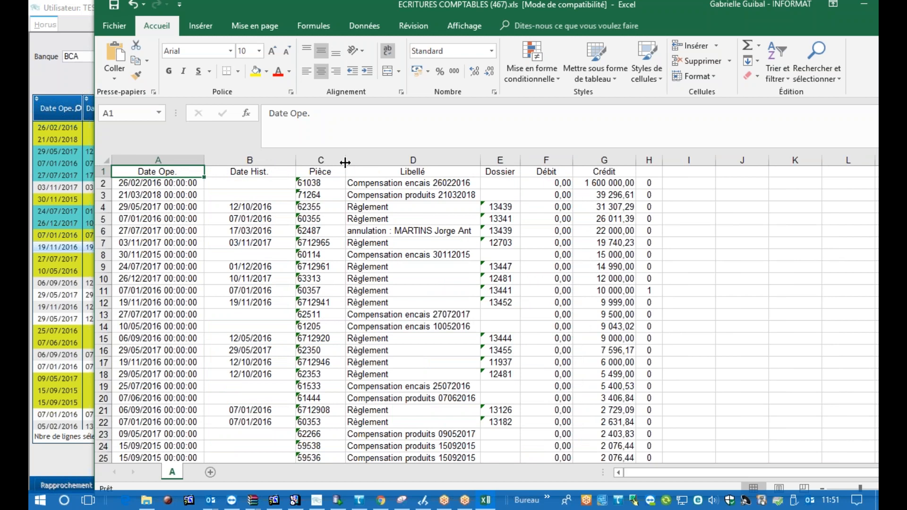
{"action": "scroll", "coordinate": [569, 347], "scroll_direction": "down", "scroll_amount": 10}
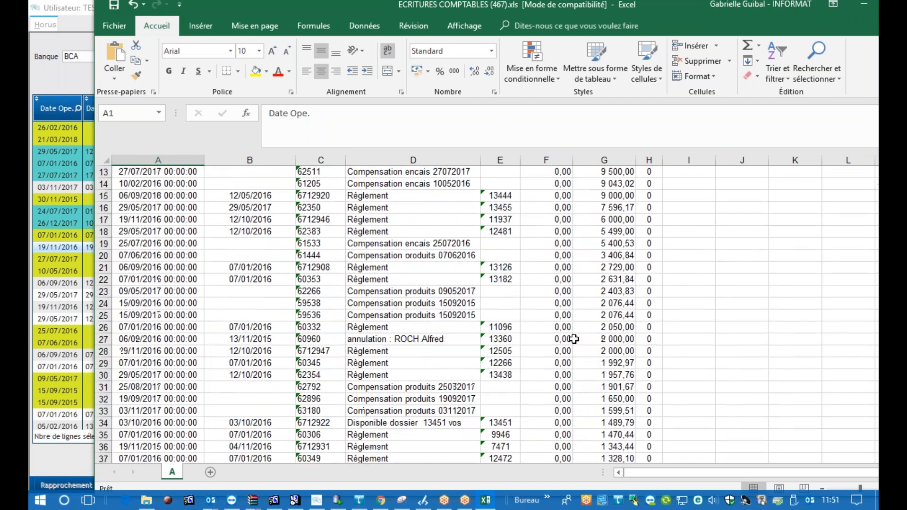
{"action": "scroll", "coordinate": [574, 339], "scroll_direction": "down", "scroll_amount": 20}
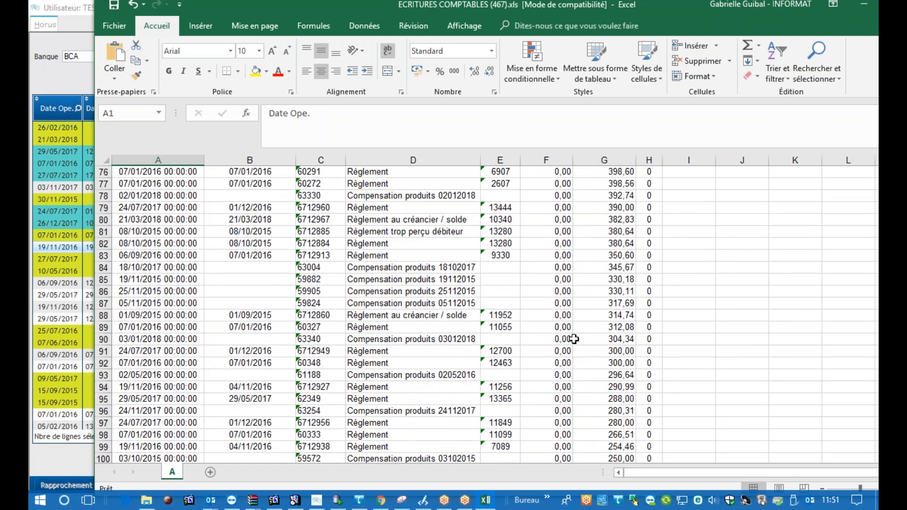
{"action": "scroll", "coordinate": [574, 340], "scroll_direction": "down", "scroll_amount": 17}
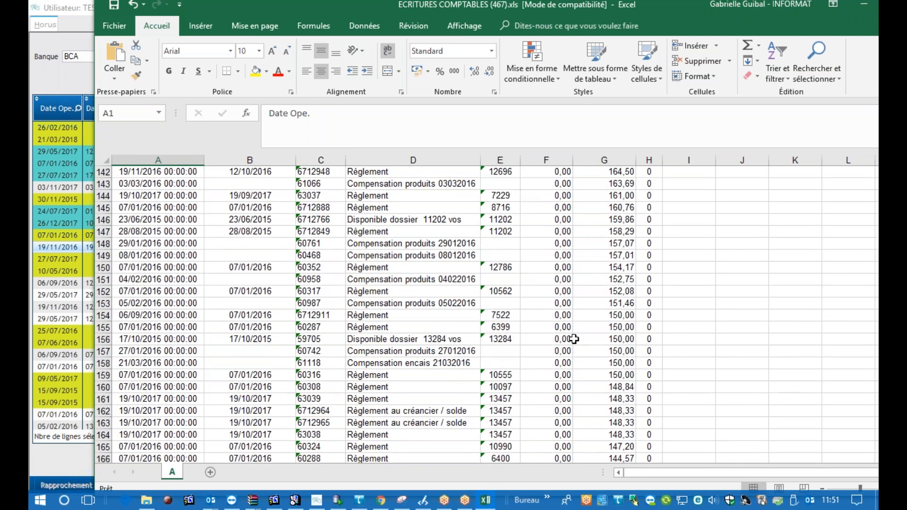
{"action": "scroll", "coordinate": [574, 339], "scroll_direction": "down", "scroll_amount": 16}
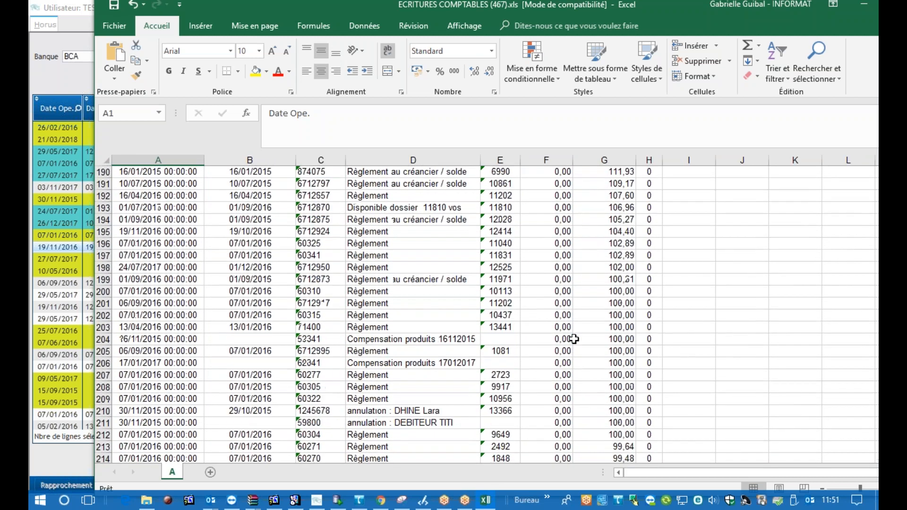
Close the exported workbook without saving the changes, returning to the bank reconciliation screen
{"action": "double_click", "coordinate": [673, 8]}
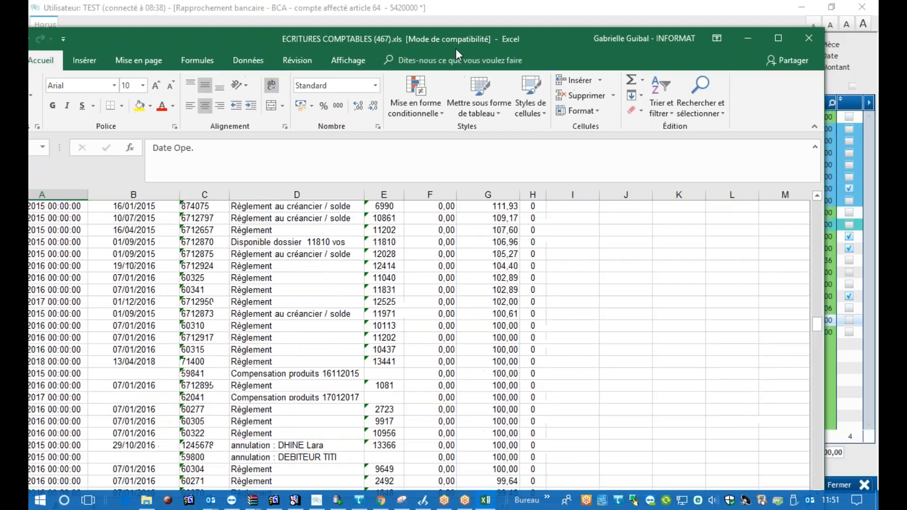
{"action": "left_click", "coordinate": [706, 45]}
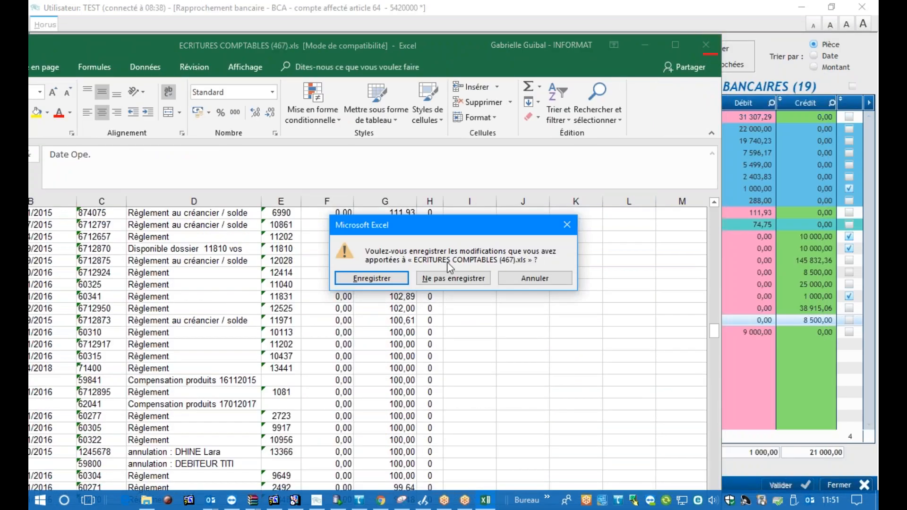
{"action": "left_click", "coordinate": [455, 279]}
Generate the automatic chart of the accounting entries' debits and credits, view it and close it
{"action": "right_click", "coordinate": [252, 235]}
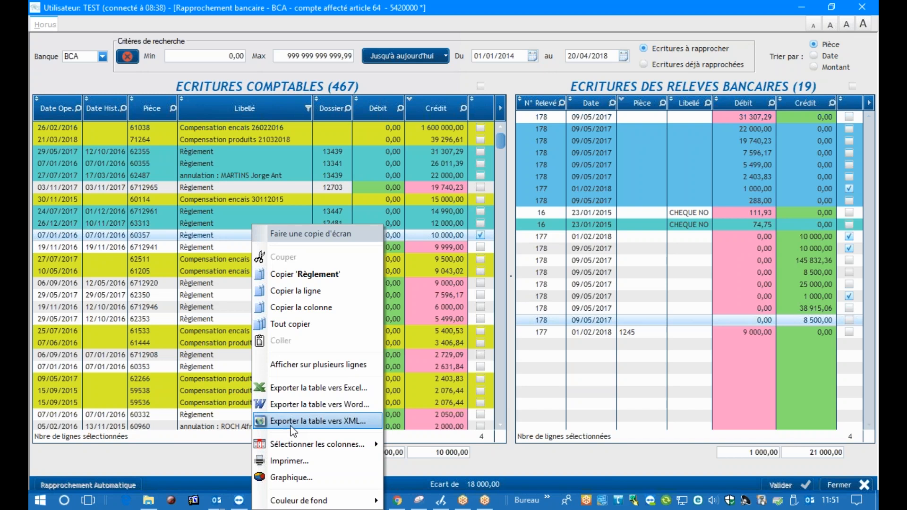
{"action": "left_click", "coordinate": [292, 478]}
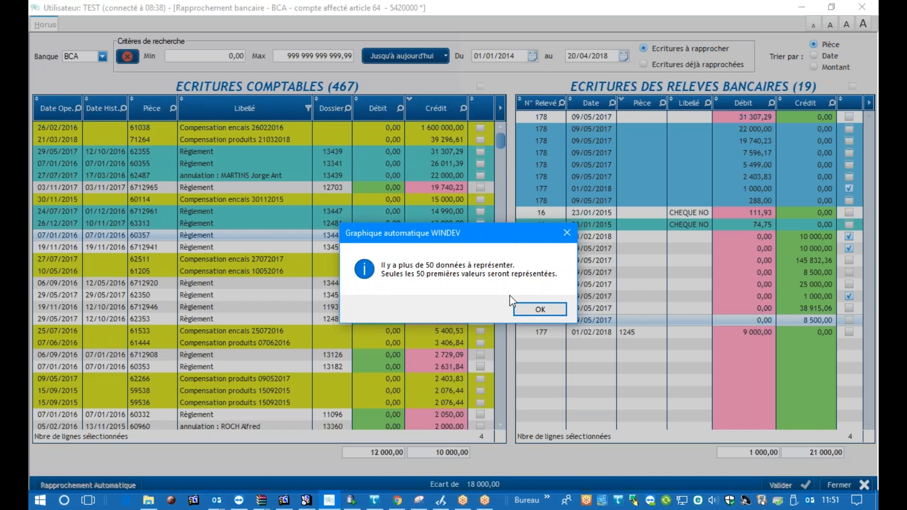
{"action": "left_click", "coordinate": [521, 311]}
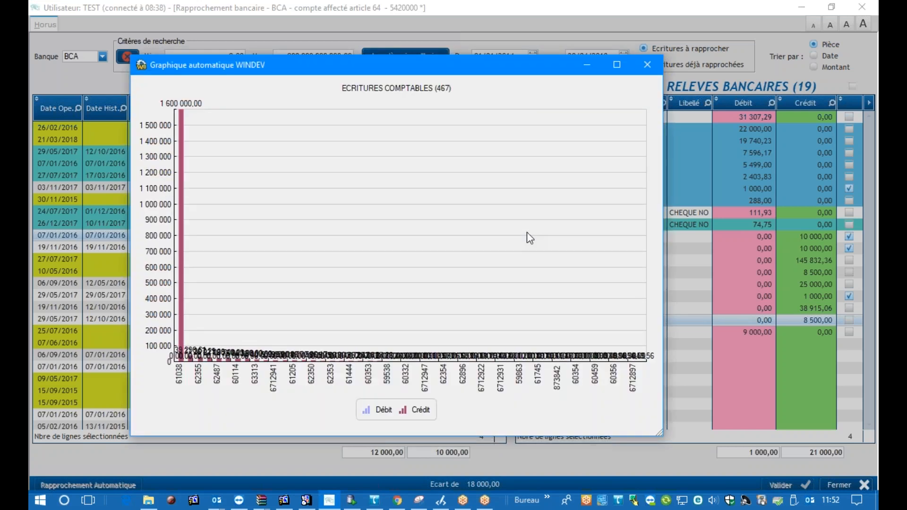
{"action": "left_click", "coordinate": [647, 65]}
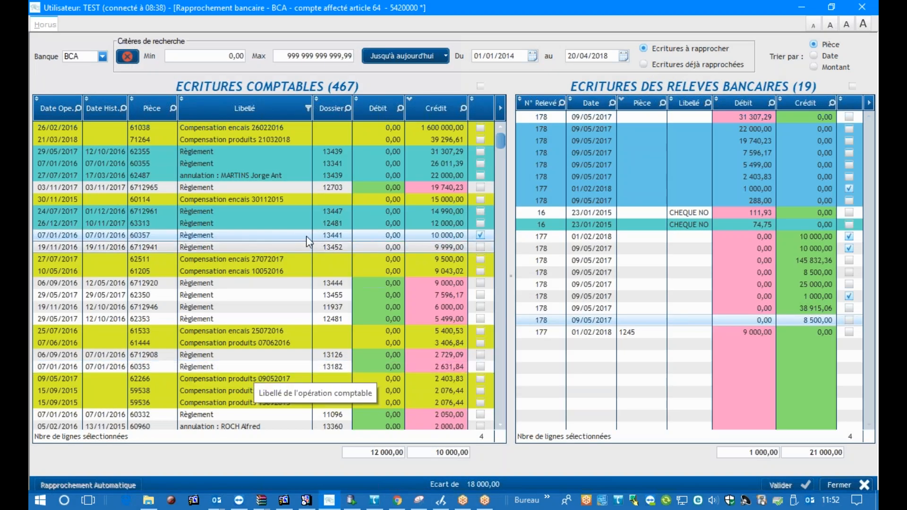
{"action": "right_click", "coordinate": [256, 188]}
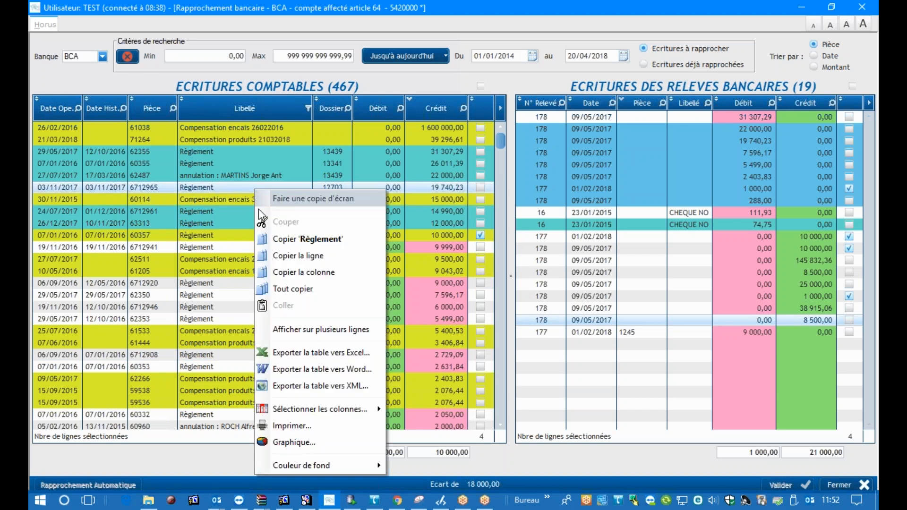
{"action": "left_click", "coordinate": [315, 440]}
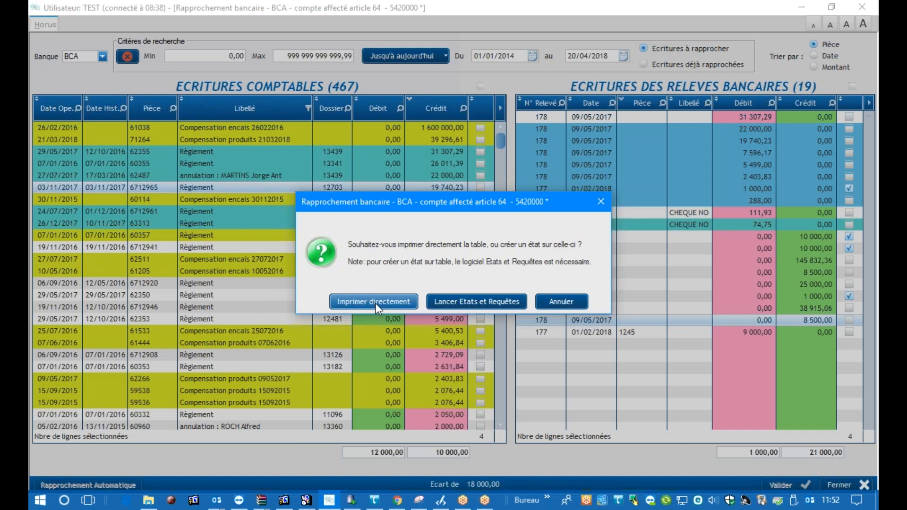
{"action": "left_click", "coordinate": [575, 302]}
Open the direct-print preview of the accounting entries table, maximize it and look through its first pages
{"action": "right_click", "coordinate": [242, 260]}
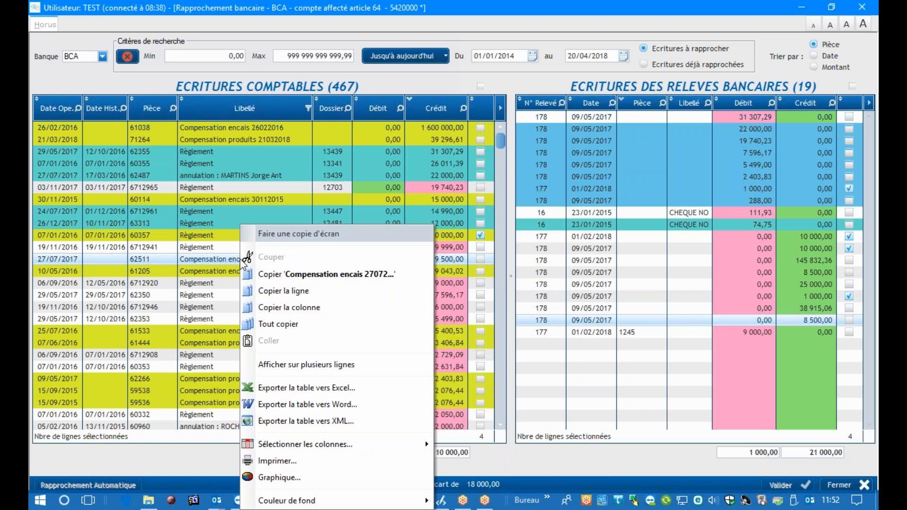
{"action": "left_click", "coordinate": [285, 463]}
{"action": "left_click", "coordinate": [345, 300]}
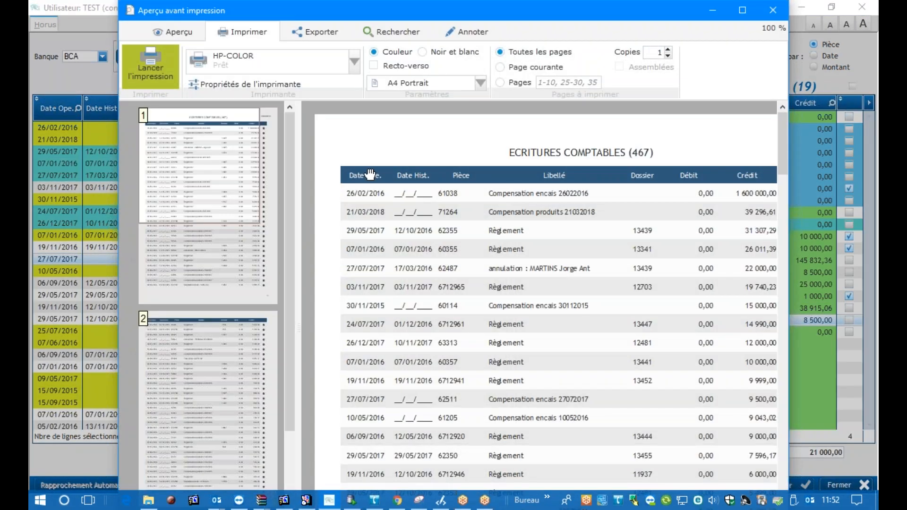
{"action": "left_click", "coordinate": [744, 10]}
{"action": "scroll", "coordinate": [466, 228], "scroll_direction": "down", "scroll_amount": 5}
{"action": "scroll", "coordinate": [467, 227], "scroll_direction": "down", "scroll_amount": 6}
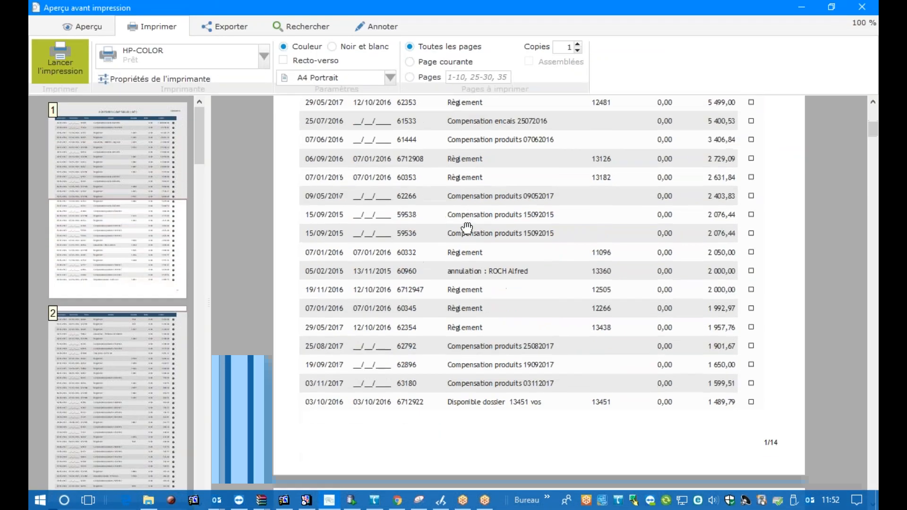
{"action": "scroll", "coordinate": [467, 228], "scroll_direction": "down", "scroll_amount": 2}
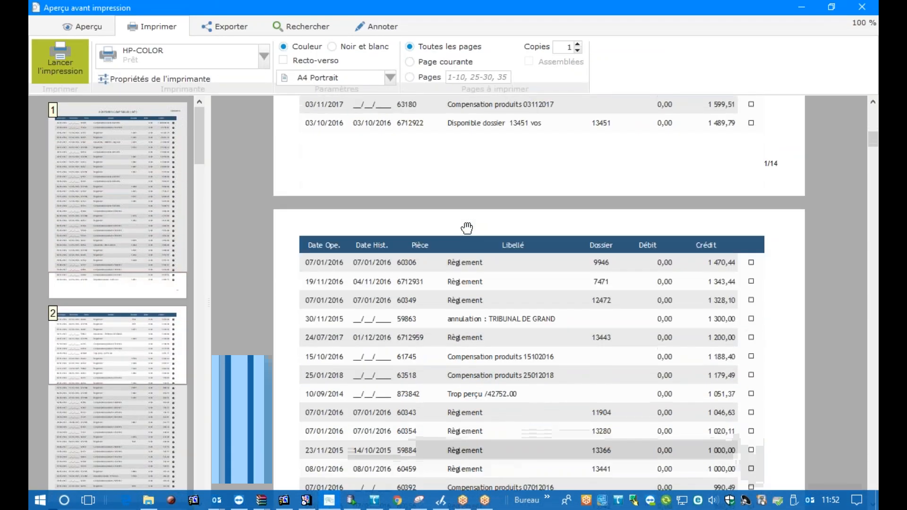
Look through the second and third pages of the accounting entries print preview and return to the first page
{"action": "scroll", "coordinate": [467, 228], "scroll_direction": "down", "scroll_amount": 1}
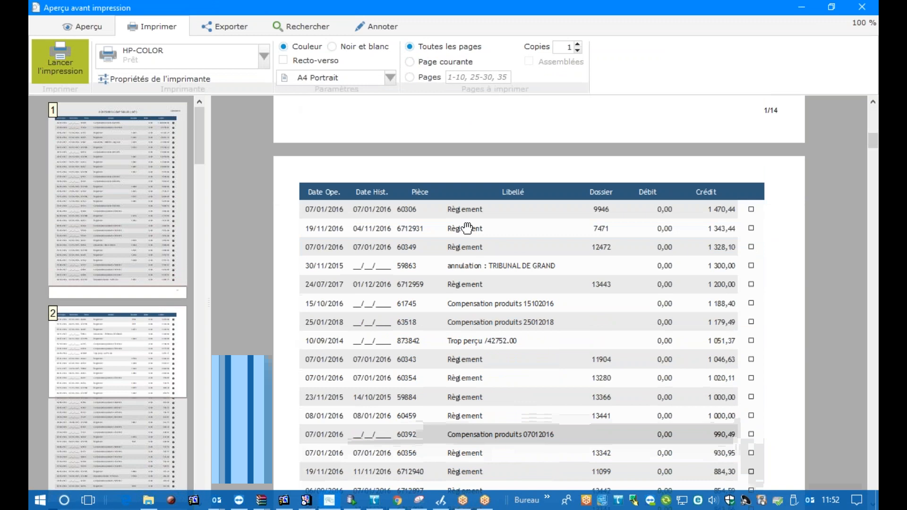
{"action": "scroll", "coordinate": [467, 228], "scroll_direction": "down", "scroll_amount": 2}
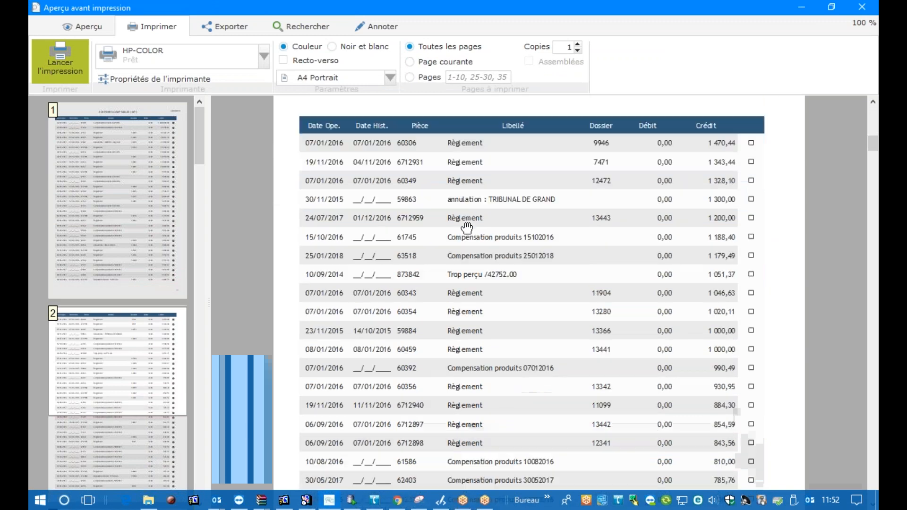
{"action": "scroll", "coordinate": [466, 228], "scroll_direction": "down", "scroll_amount": 9}
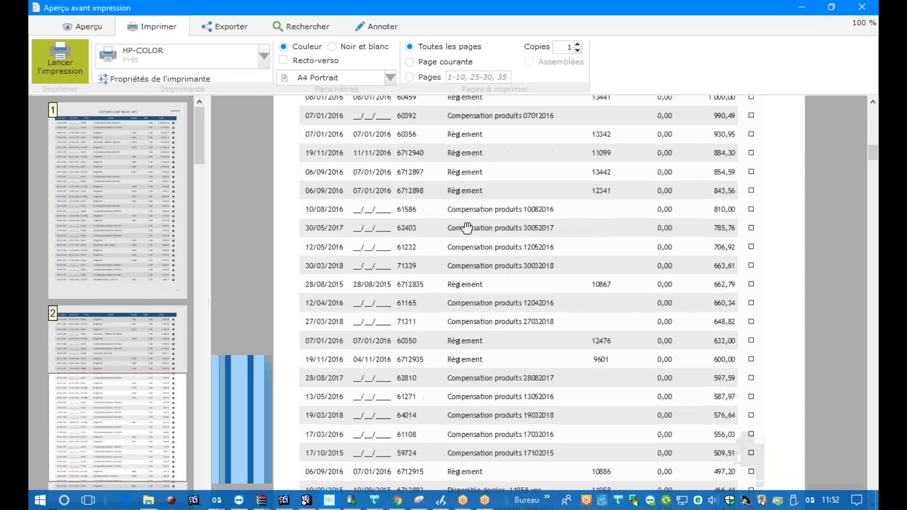
{"action": "scroll", "coordinate": [467, 228], "scroll_direction": "down", "scroll_amount": 8}
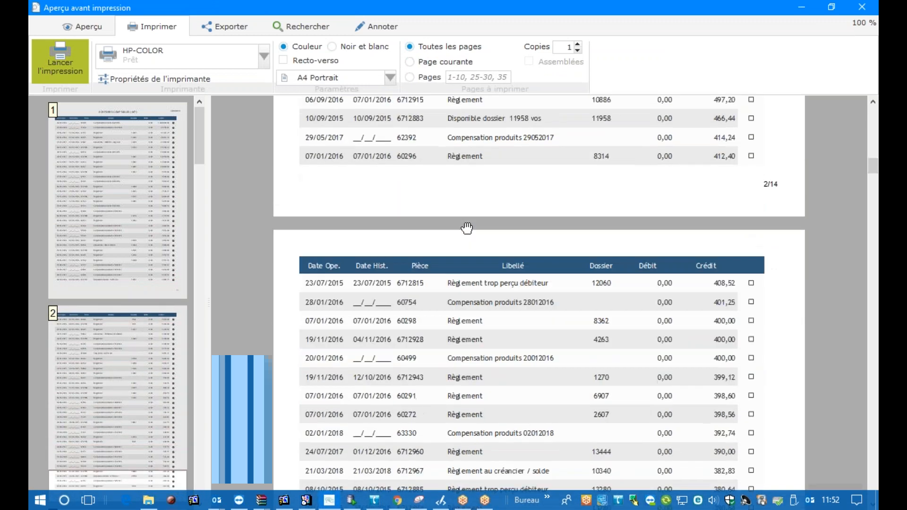
{"action": "scroll", "coordinate": [467, 228], "scroll_direction": "down", "scroll_amount": 2}
{"action": "scroll", "coordinate": [467, 228], "scroll_direction": "up", "scroll_amount": 3}
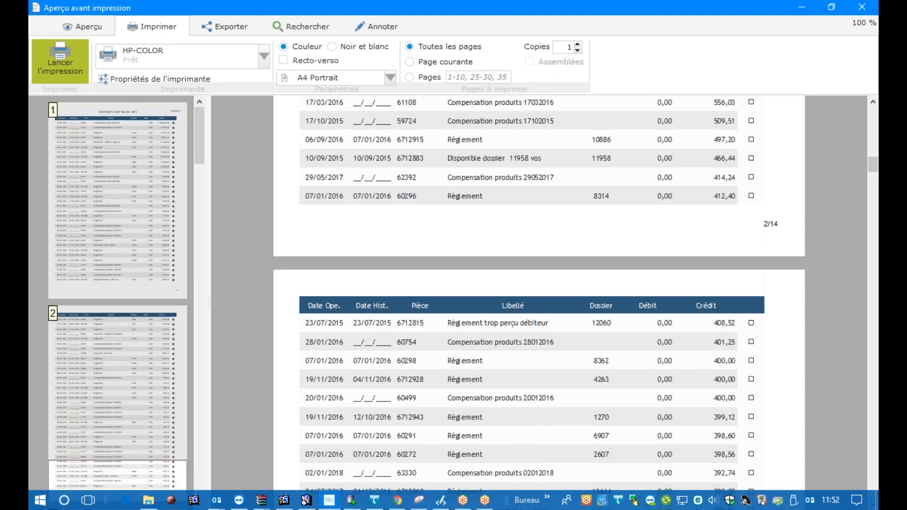
{"action": "left_click_drag", "start_coordinate": [875, 171], "coordinate": [876, 111]}
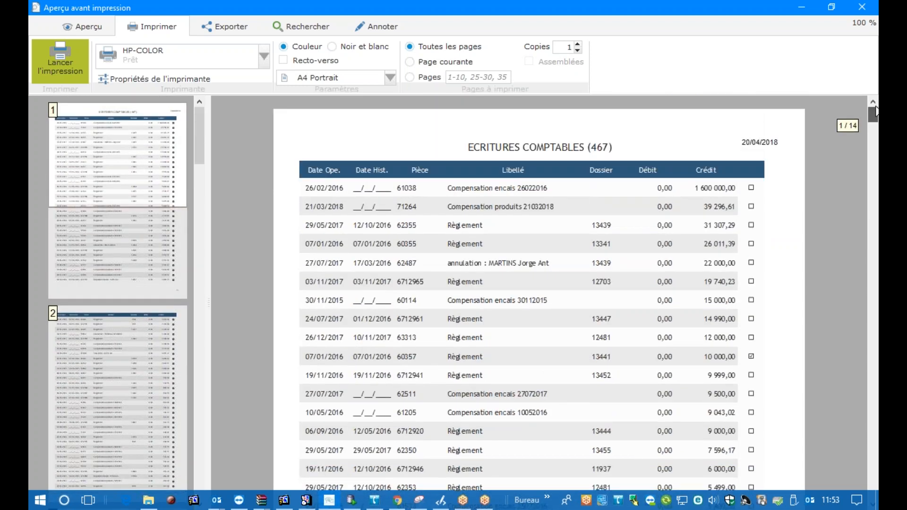
{"action": "left_click_drag", "start_coordinate": [875, 111], "coordinate": [876, 111]}
Review the first page of the printed accounting entries down to the start of page 2, and close the preview
{"action": "scroll", "coordinate": [533, 215], "scroll_direction": "down", "scroll_amount": 6}
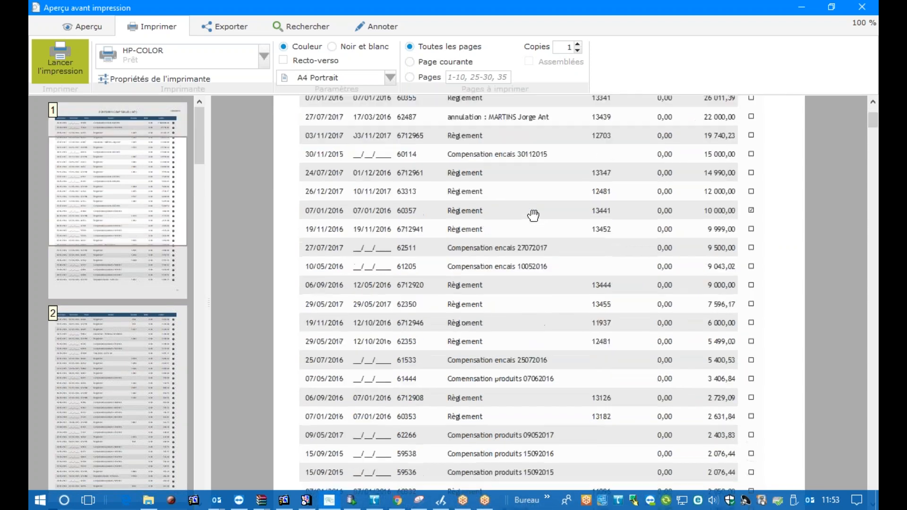
{"action": "scroll", "coordinate": [533, 215], "scroll_direction": "down", "scroll_amount": 5}
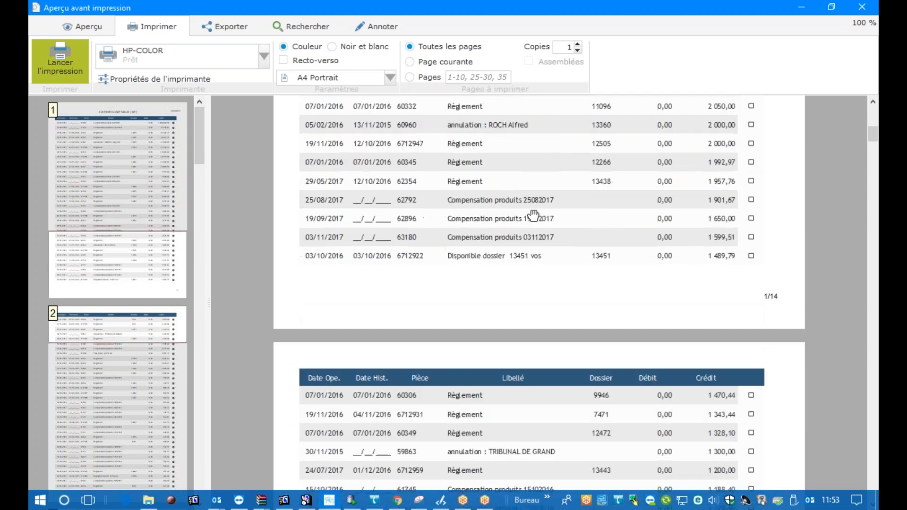
{"action": "scroll", "coordinate": [533, 215], "scroll_direction": "up", "scroll_amount": 1}
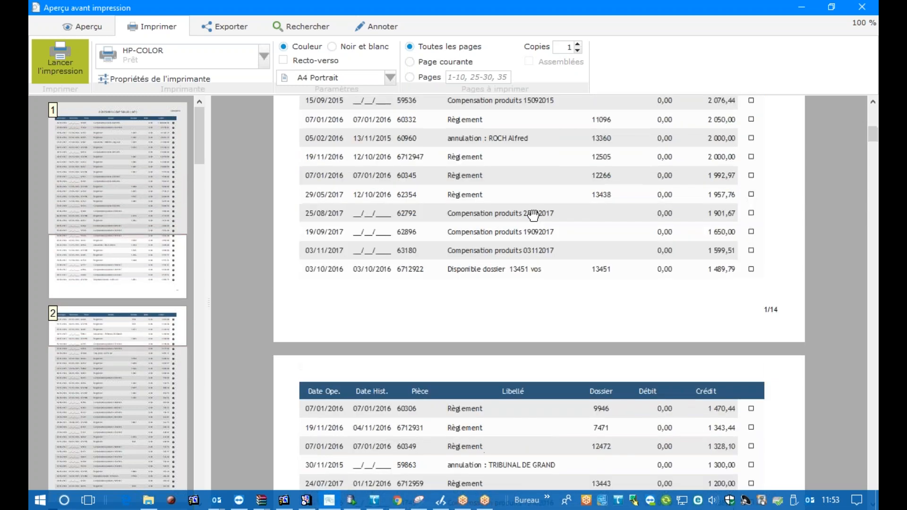
{"action": "scroll", "coordinate": [534, 215], "scroll_direction": "up", "scroll_amount": 3}
{"action": "scroll", "coordinate": [534, 215], "scroll_direction": "up", "scroll_amount": 1}
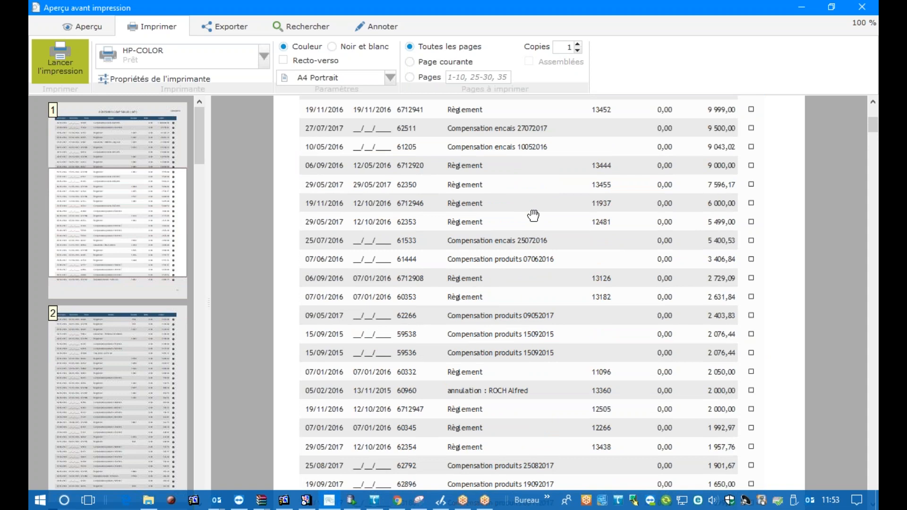
{"action": "scroll", "coordinate": [533, 215], "scroll_direction": "up", "scroll_amount": 1}
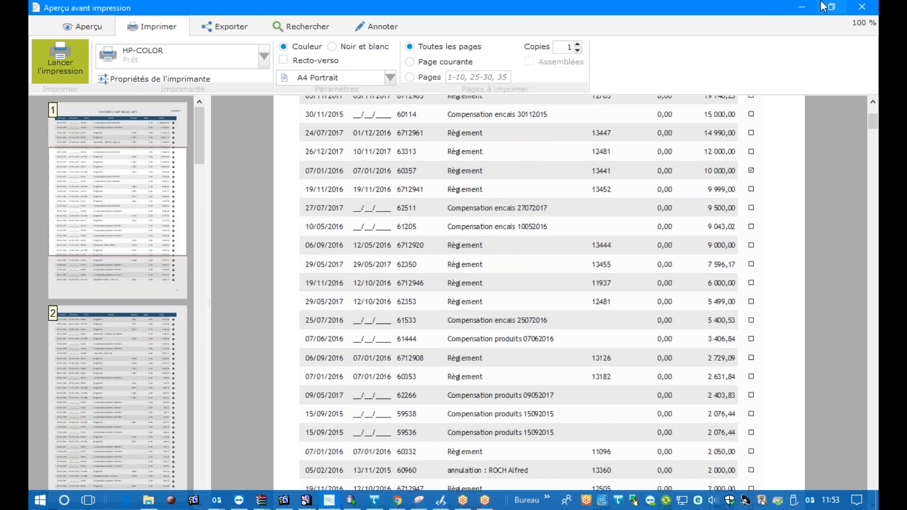
{"action": "left_click", "coordinate": [859, 8]}
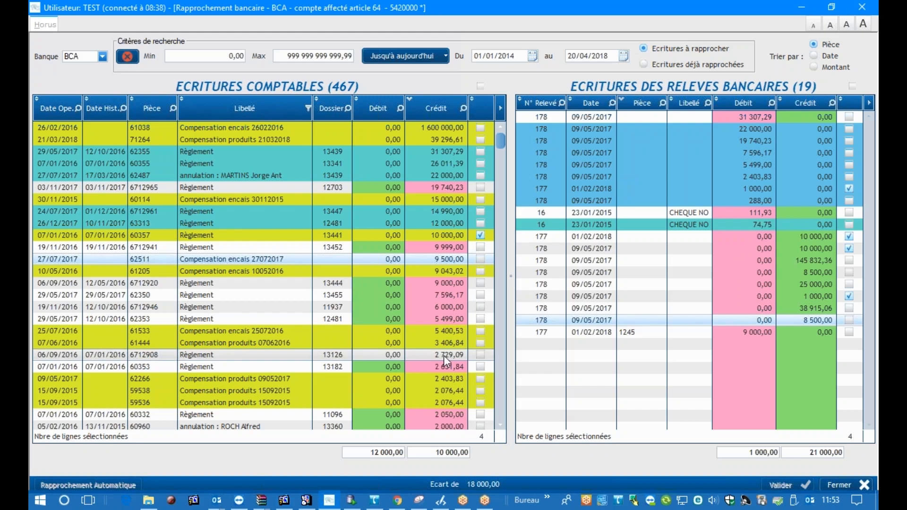
Try to create a report on the accounting entries table with Etats et Requêtes, and cancel the software installation
{"action": "right_click", "coordinate": [308, 247]}
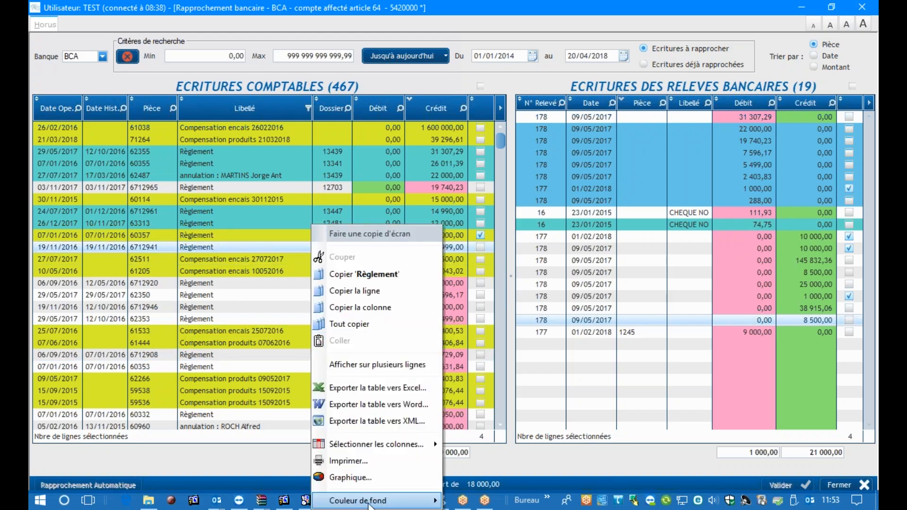
{"action": "left_click", "coordinate": [363, 462]}
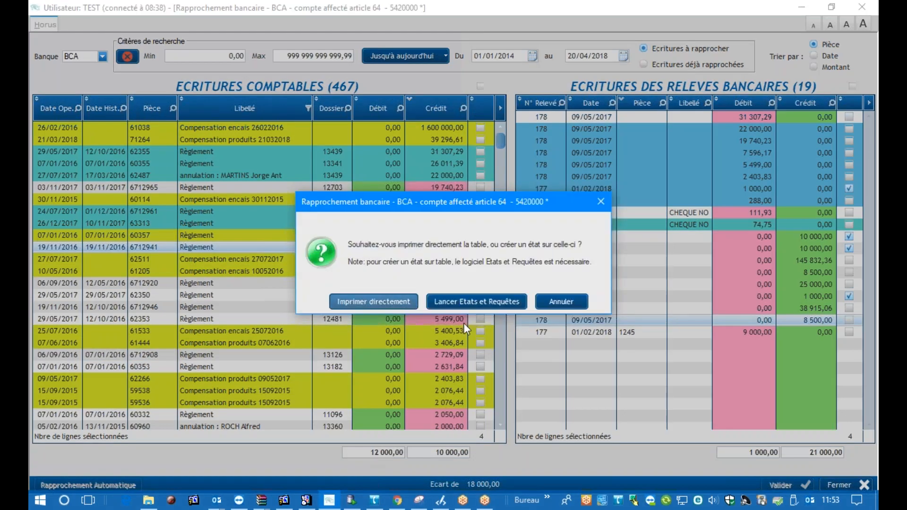
{"action": "left_click", "coordinate": [469, 301]}
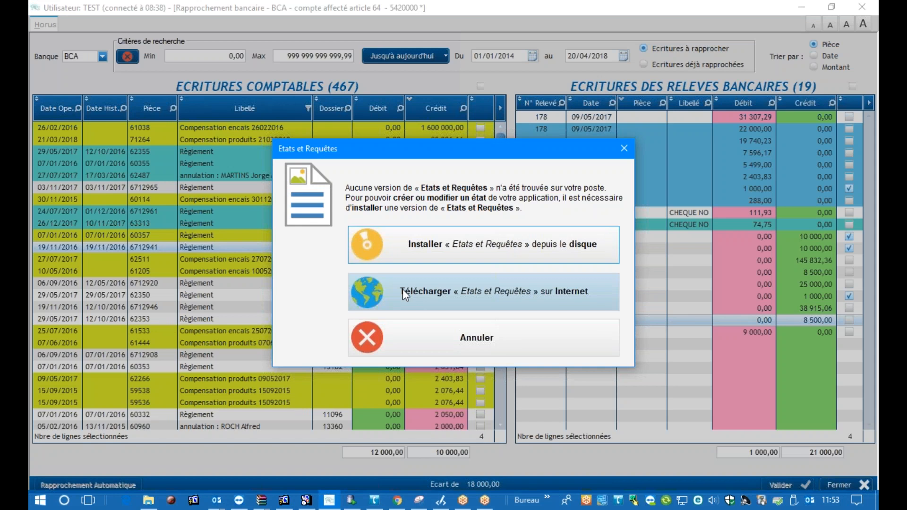
{"action": "left_click", "coordinate": [474, 326]}
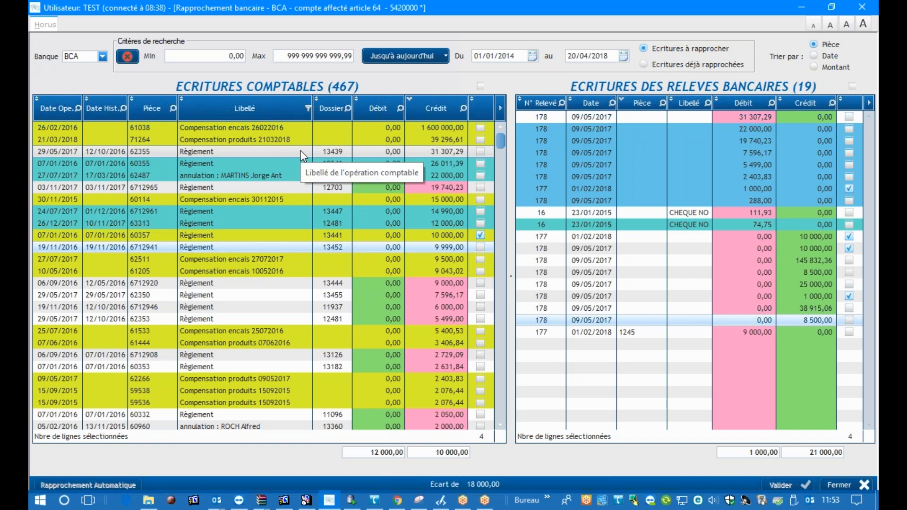
Reopen the direct-print preview of the accounting entries table and look through its first page
{"action": "scroll", "coordinate": [301, 150], "scroll_direction": "down", "scroll_amount": 5}
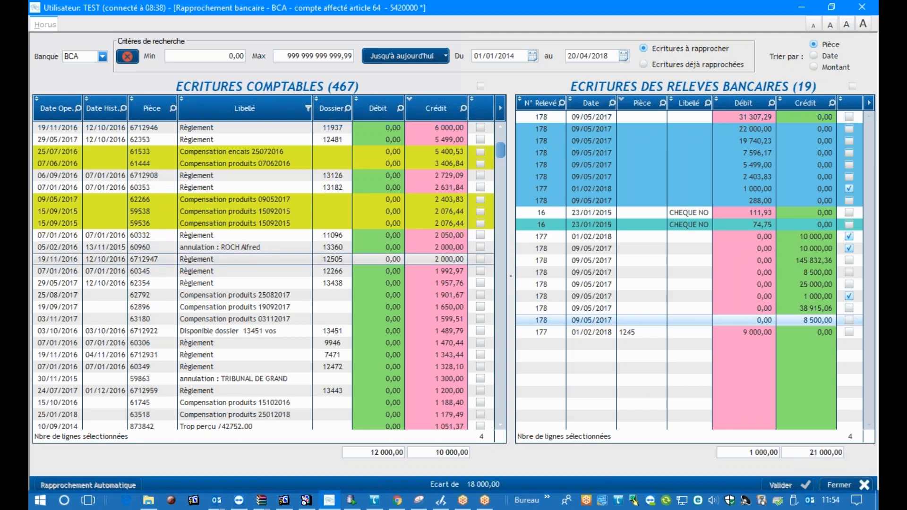
{"action": "right_click", "coordinate": [202, 177]}
{"action": "left_click", "coordinate": [252, 408]}
{"action": "left_click", "coordinate": [367, 303]}
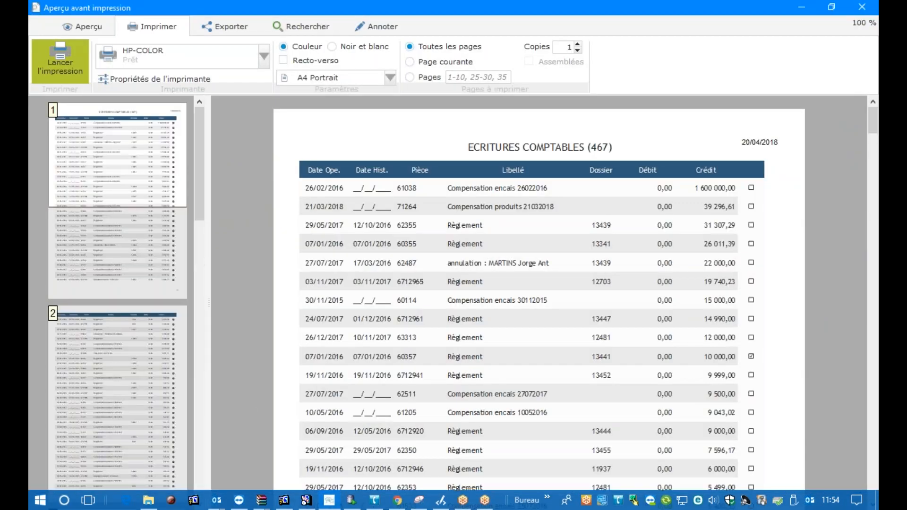
{"action": "scroll", "coordinate": [490, 193], "scroll_direction": "down", "scroll_amount": 5}
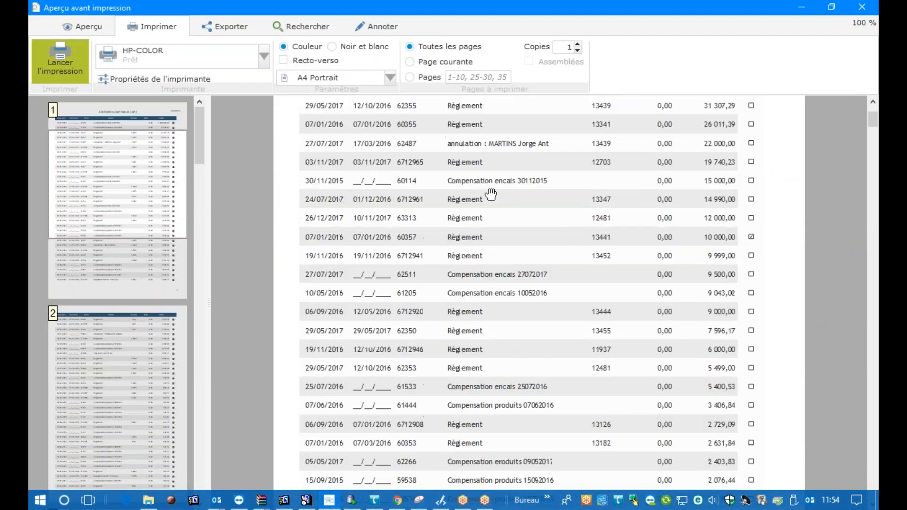
{"action": "scroll", "coordinate": [490, 193], "scroll_direction": "up", "scroll_amount": 5}
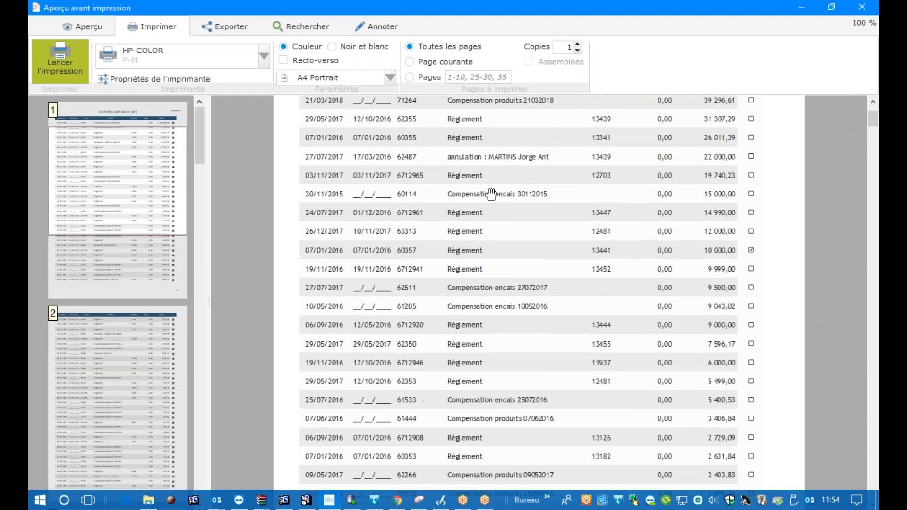
{"action": "scroll", "coordinate": [491, 193], "scroll_direction": "up", "scroll_amount": 1}
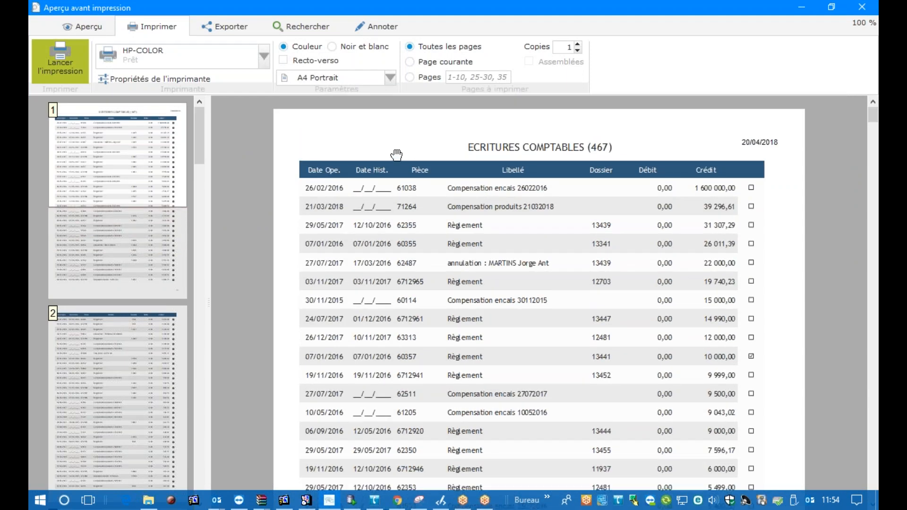
Show the preview's zoom, mode and page display options, look over the entries and close the preview
{"action": "left_click", "coordinate": [82, 26]}
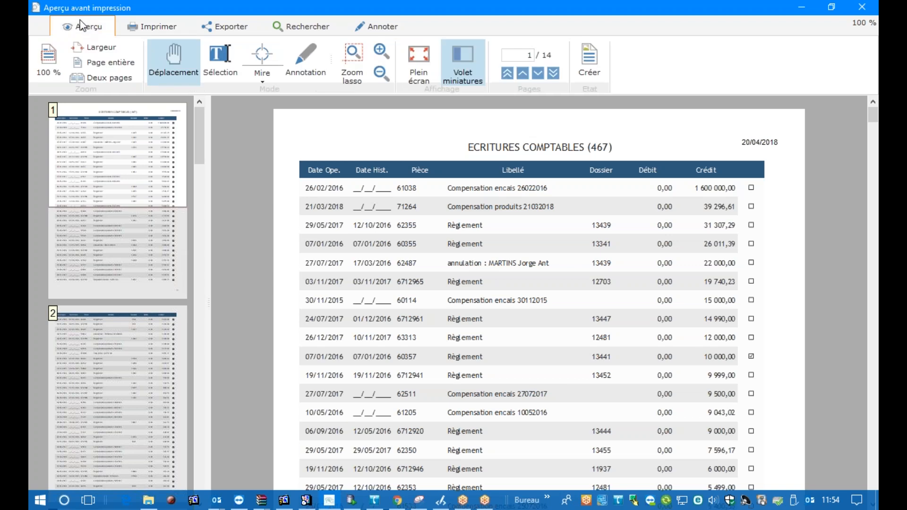
{"action": "scroll", "coordinate": [328, 175], "scroll_direction": "down", "scroll_amount": 5}
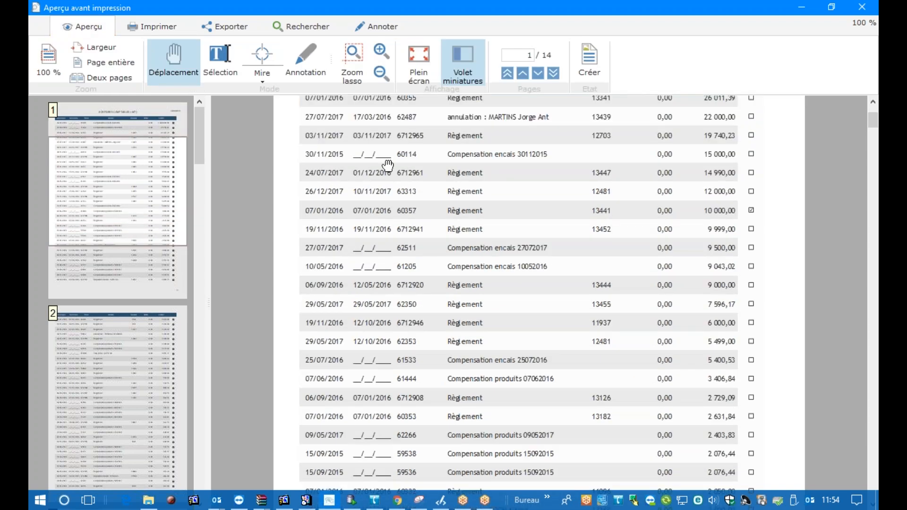
{"action": "left_click", "coordinate": [862, 7]}
Try to switch the bank from BCA to 50 (Crédit Agricole), confirming the change despite the unprocessed selected lines
{"action": "left_click", "coordinate": [103, 57]}
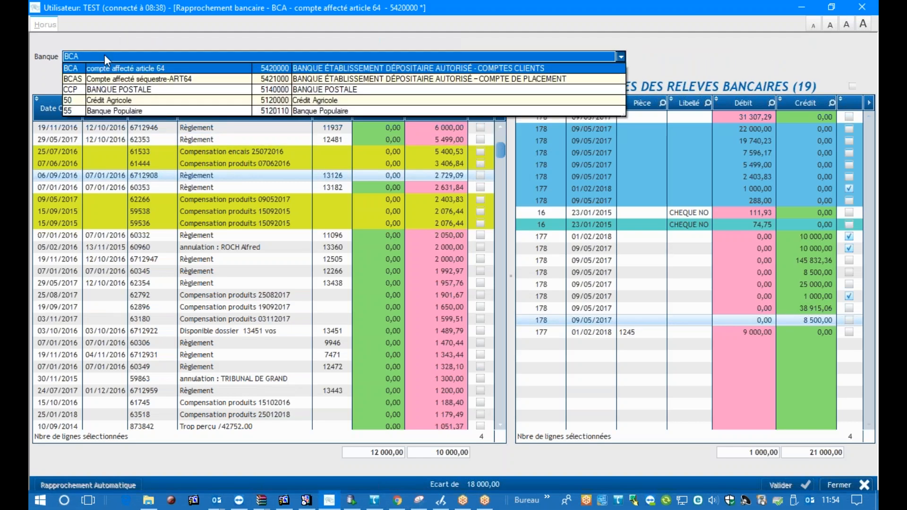
{"action": "left_click", "coordinate": [98, 101]}
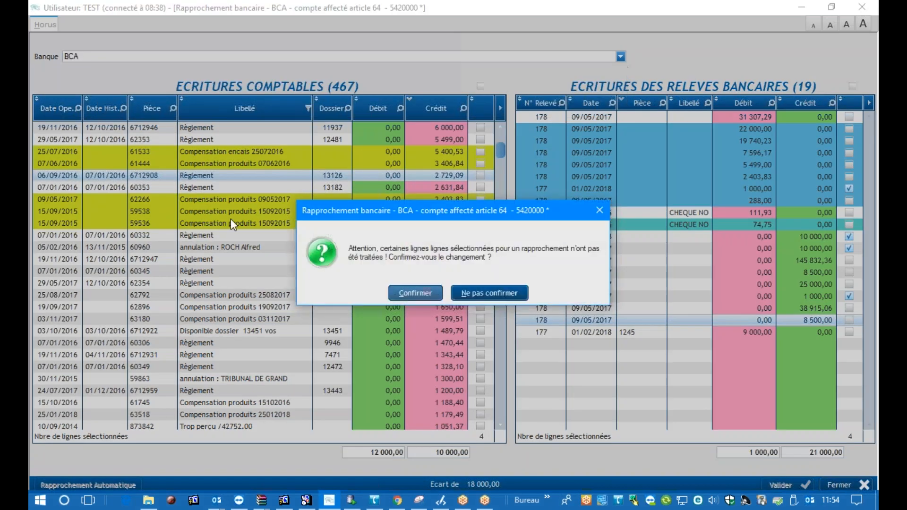
{"action": "left_click", "coordinate": [414, 286]}
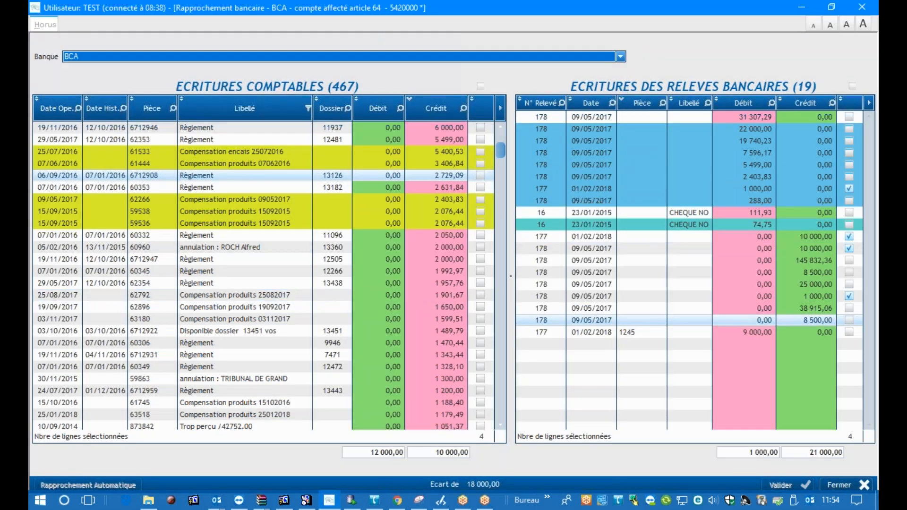
Close the new and old bank reconciliation windows and reopen Rapprochement bancaire V4 from the accounting functions
{"action": "left_click", "coordinate": [843, 485]}
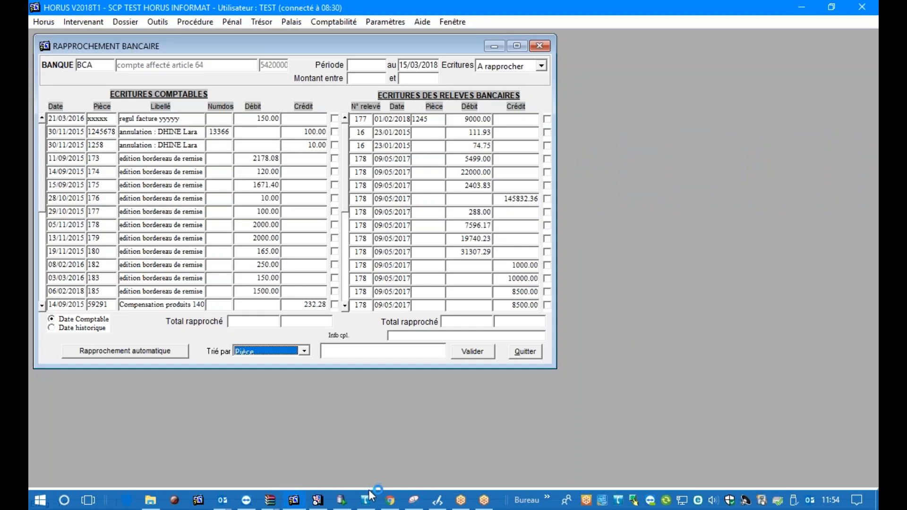
{"action": "left_click", "coordinate": [340, 502]}
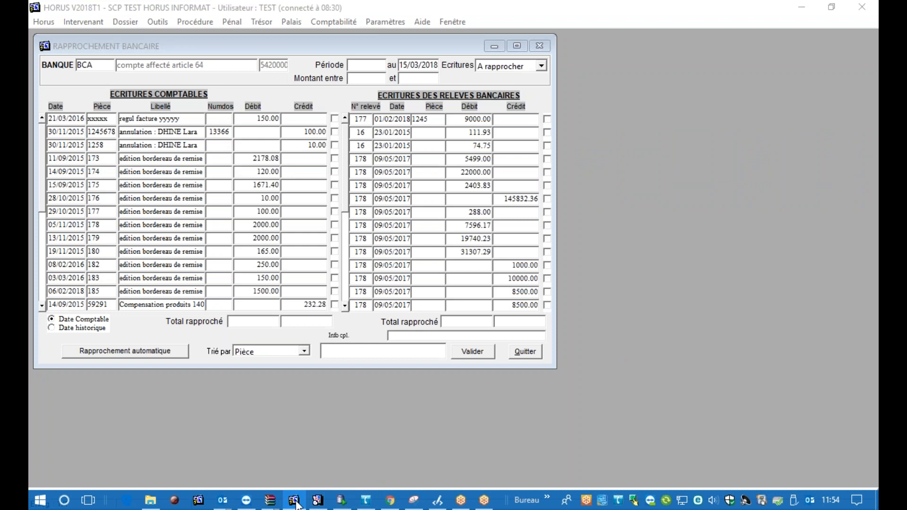
{"action": "left_click", "coordinate": [384, 353]}
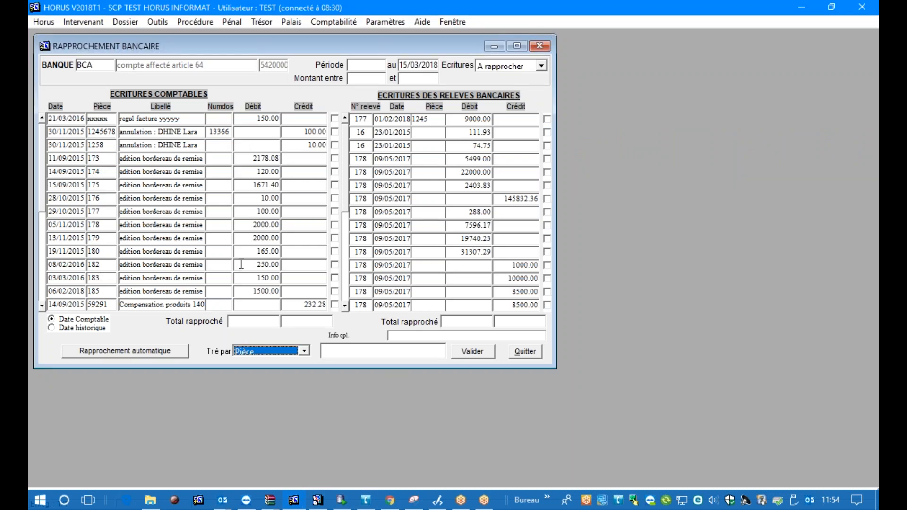
{"action": "left_click", "coordinate": [472, 351]}
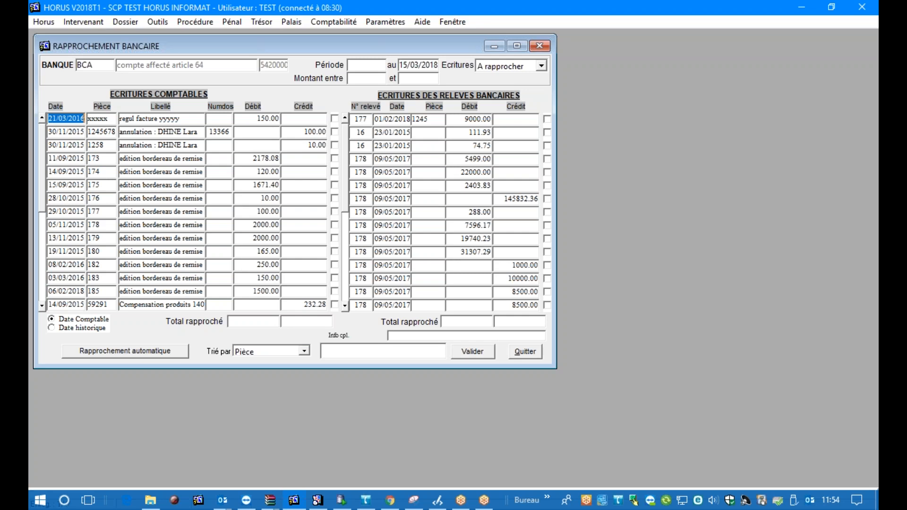
{"action": "left_click", "coordinate": [346, 23]}
{"action": "mouse_move", "coordinate": [364, 69]}
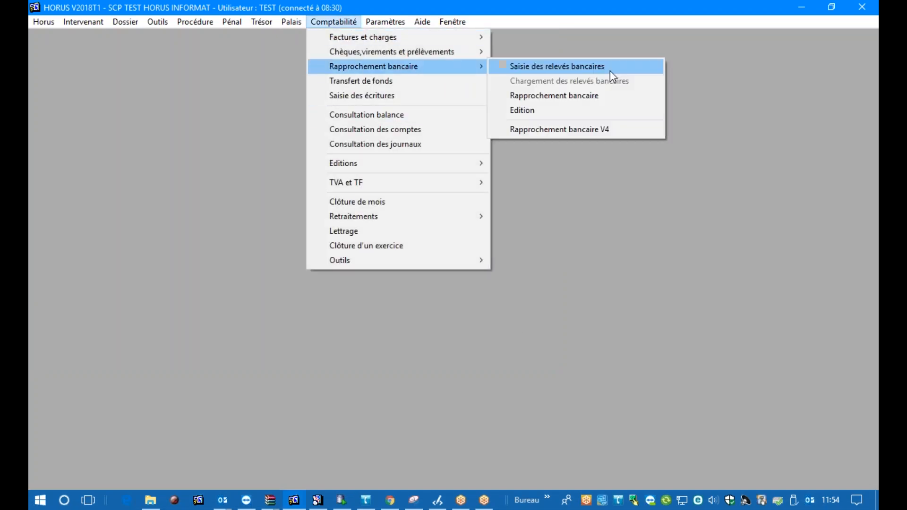
{"action": "left_click", "coordinate": [585, 133]}
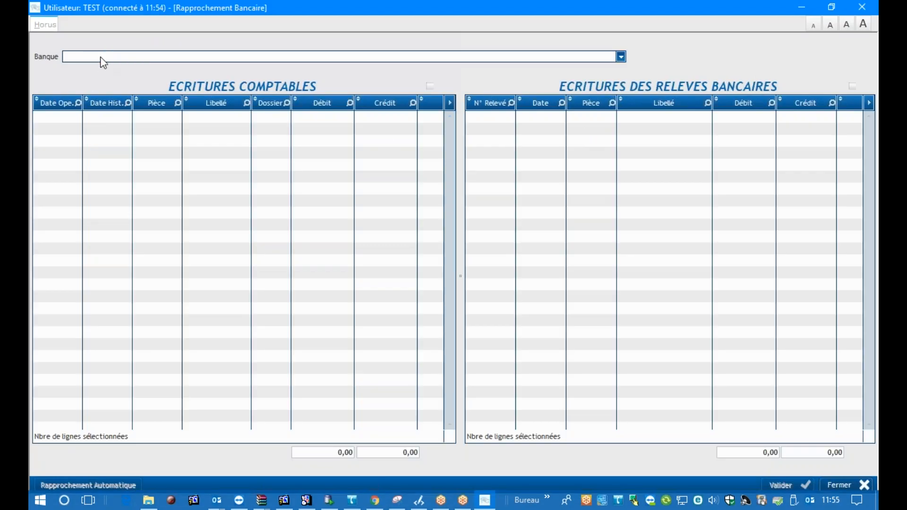
Load bank 50 (Crédit Agricole) and display its already reconciled entries
{"action": "left_click", "coordinate": [103, 62]}
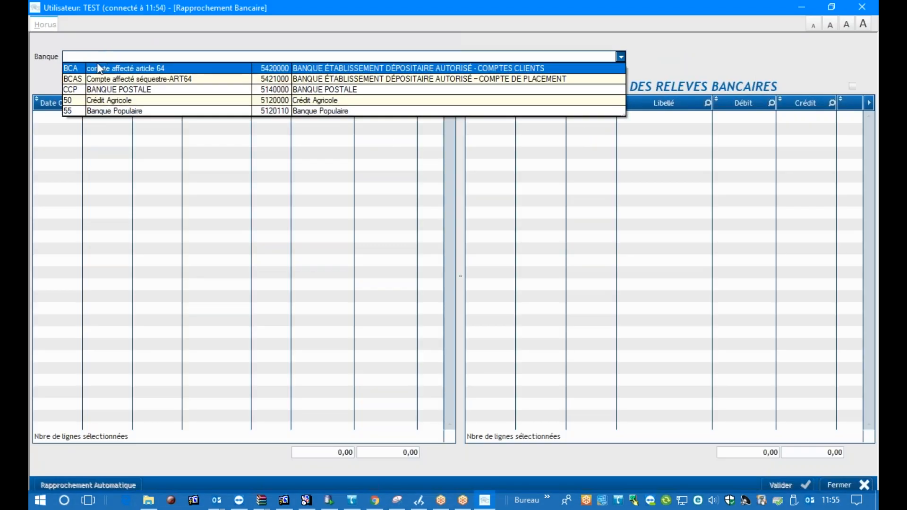
{"action": "left_click", "coordinate": [96, 114]}
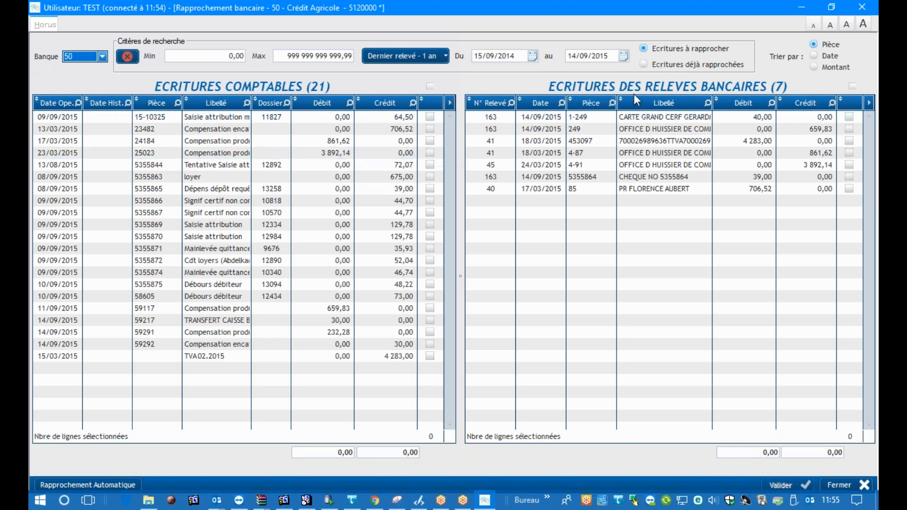
{"action": "left_click", "coordinate": [645, 64]}
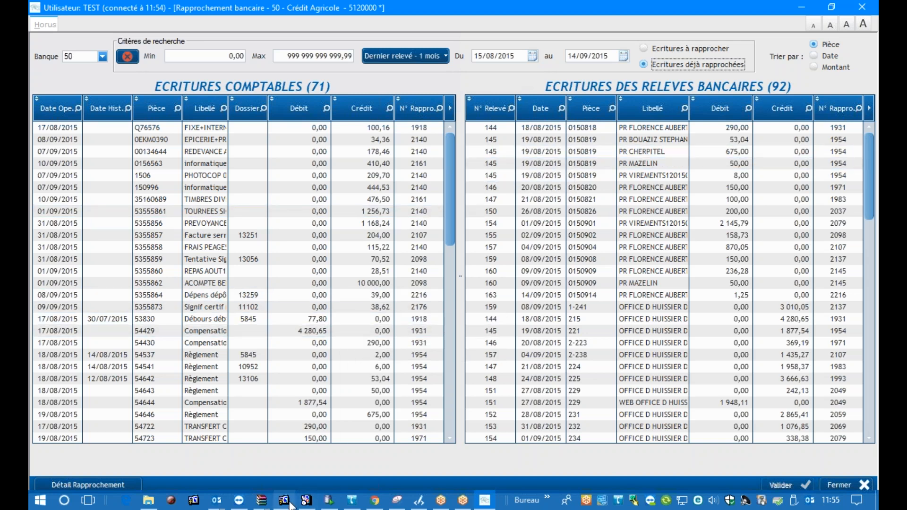
Switch to the HORUS V2018T1 window, move it over the new screen and open the old Rapprochement bancaire screen
{"action": "mouse_move", "coordinate": [286, 503]}
{"action": "left_click", "coordinate": [287, 460]}
{"action": "left_click_drag", "start_coordinate": [345, 8], "coordinate": [411, 94]}
{"action": "left_click", "coordinate": [411, 115]}
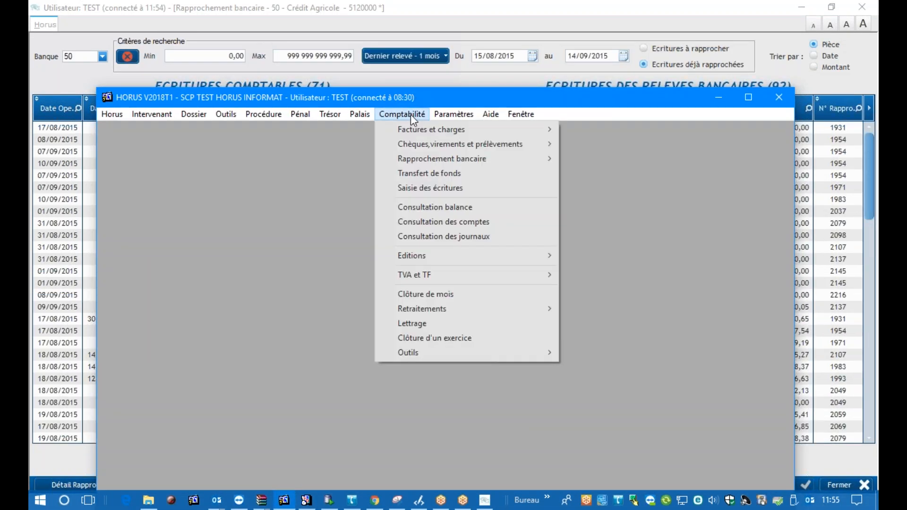
{"action": "mouse_move", "coordinate": [490, 160]}
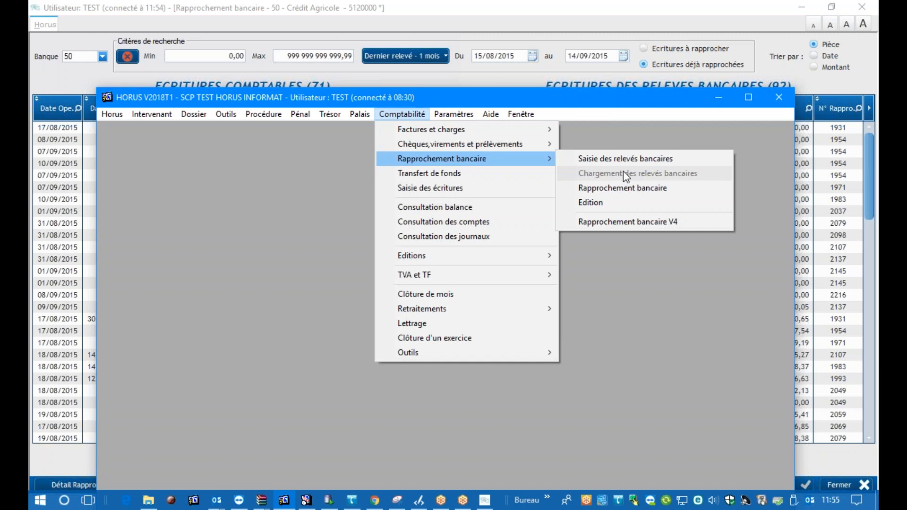
{"action": "left_click", "coordinate": [619, 188]}
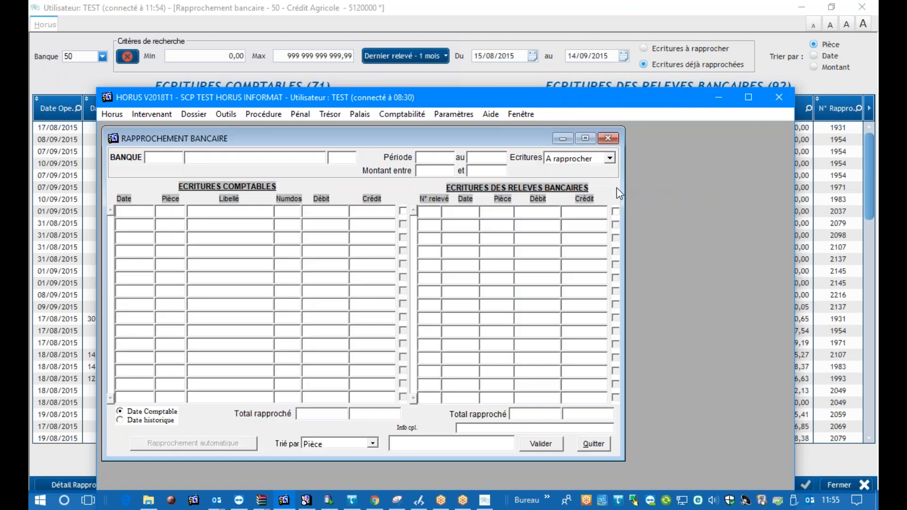
Choose bank BCA (compte affecté article 64) from the bank list in the old reconciliation screen
{"action": "key", "text": "F9"}
{"action": "key", "text": "Down"}
{"action": "double_click", "coordinate": [296, 82]}
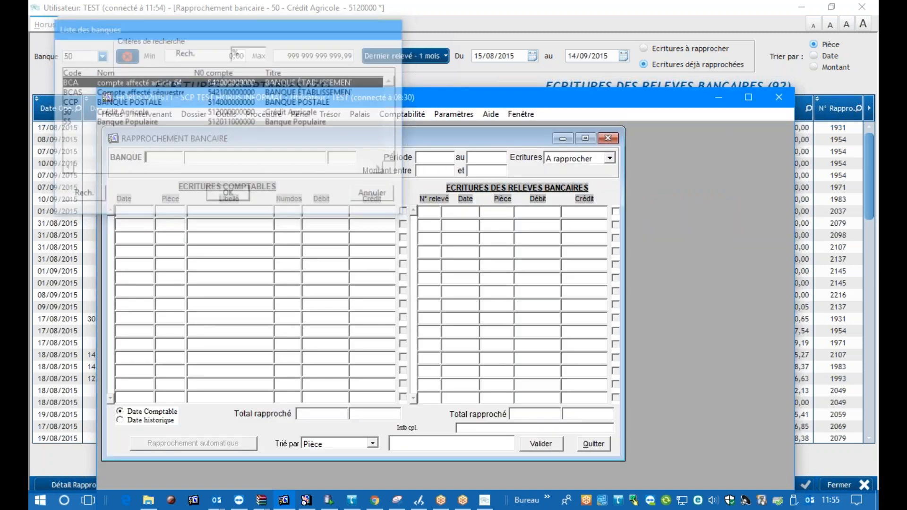
{"action": "double_click", "coordinate": [298, 98]}
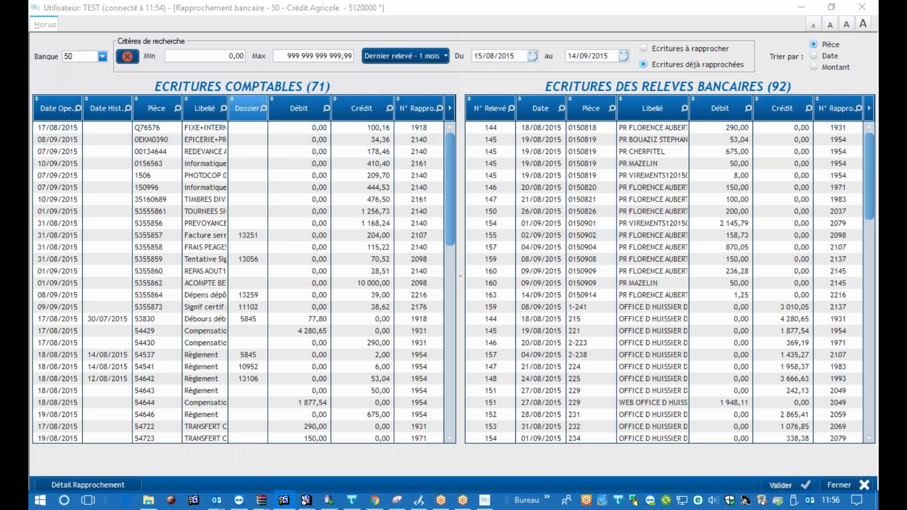
Widen the Libellé column of the accounting entries in the new reconciliation screen
{"action": "left_click_drag", "start_coordinate": [228, 104], "coordinate": [276, 104]}
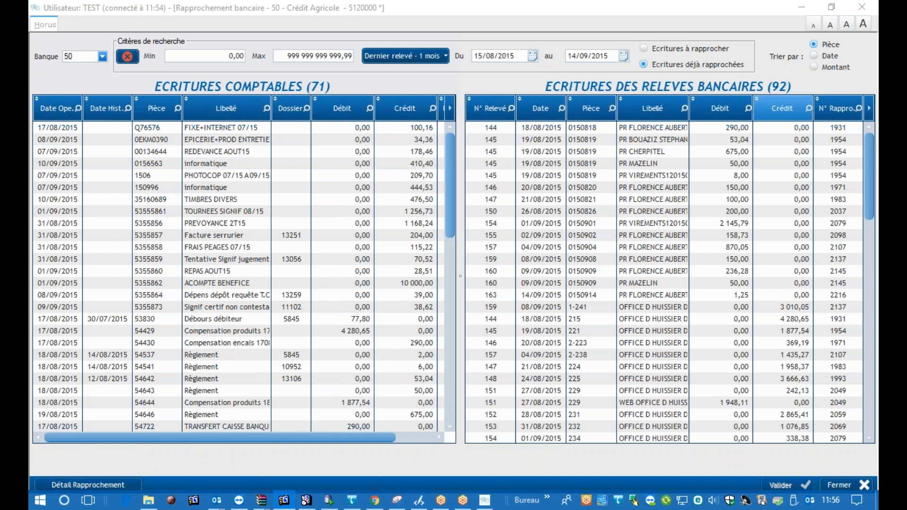
Bring back the old reconciliation window, look up reconciliation number 10 for bank BCA and move the window out of view
{"action": "left_click_drag", "start_coordinate": [878, 10], "coordinate": [530, 45]}
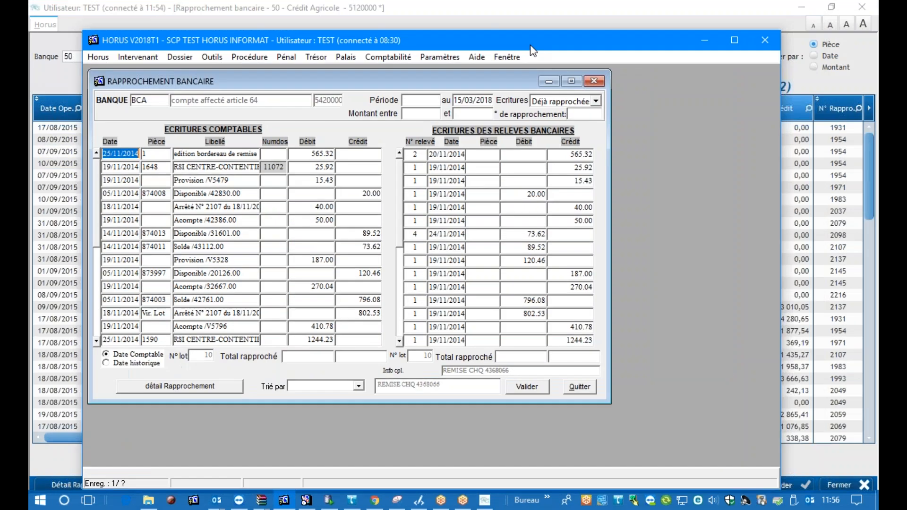
{"action": "left_click", "coordinate": [582, 113]}
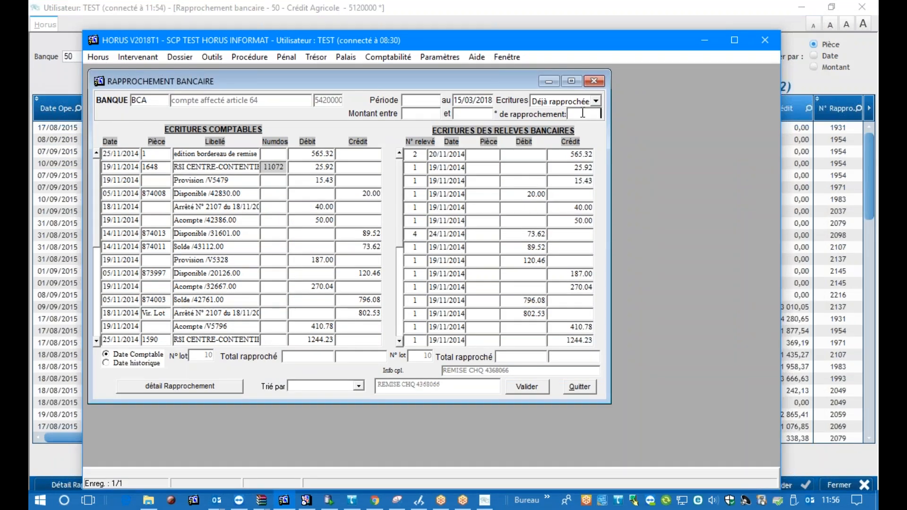
{"action": "left_click", "coordinate": [583, 114]}
{"action": "type", "text": "10"}
{"action": "left_click", "coordinate": [523, 387]}
{"action": "left_click_drag", "start_coordinate": [375, 40], "coordinate": [877, 61]}
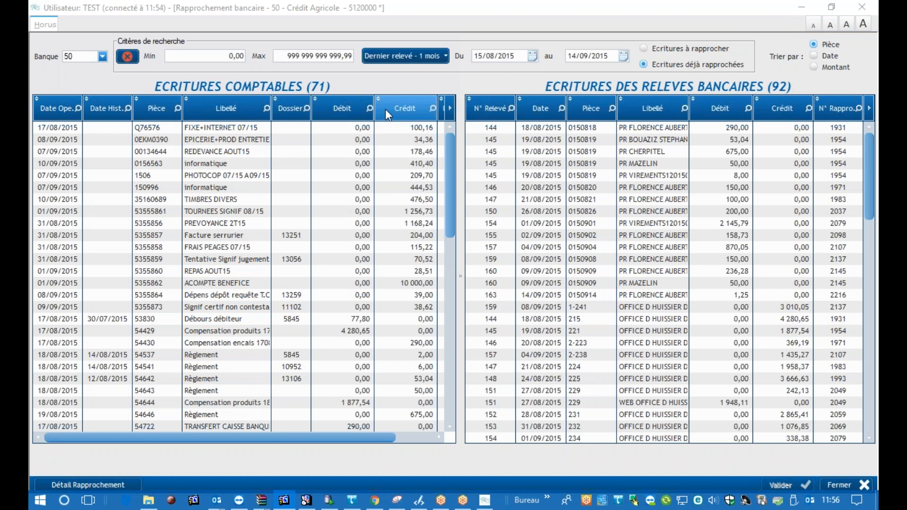
Narrow the Libellé and Date Hist. columns of the accounting entries to make room for the N° Rappro. column
{"action": "left_click", "coordinate": [272, 105]}
{"action": "left_click_drag", "start_coordinate": [273, 104], "coordinate": [258, 105]}
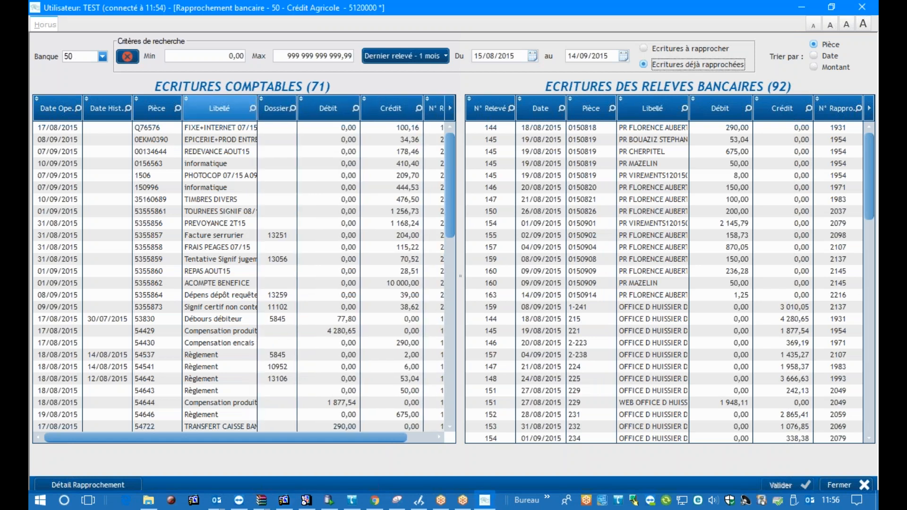
{"action": "left_click_drag", "start_coordinate": [133, 104], "coordinate": [108, 105]}
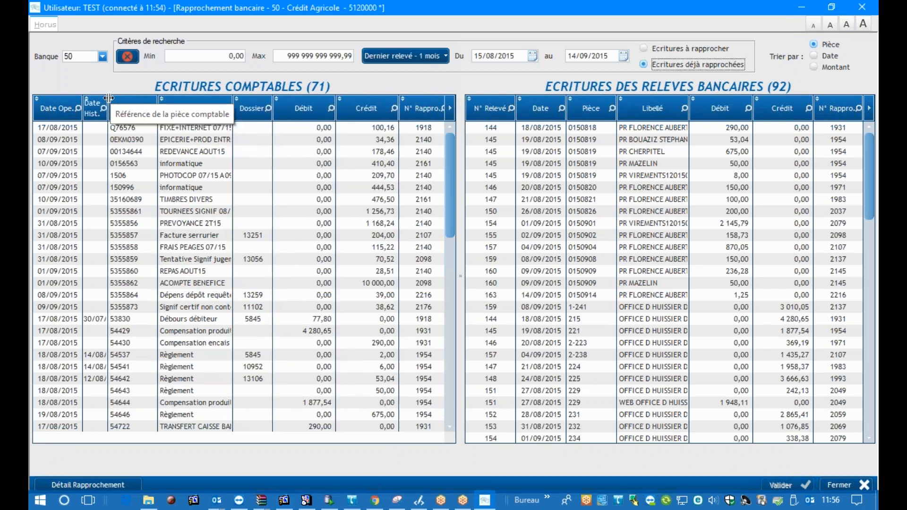
Sort the accounting entries by N° Rappro. and search that column for 1918
{"action": "left_click", "coordinate": [441, 109]}
{"action": "right_click", "coordinate": [441, 109]}
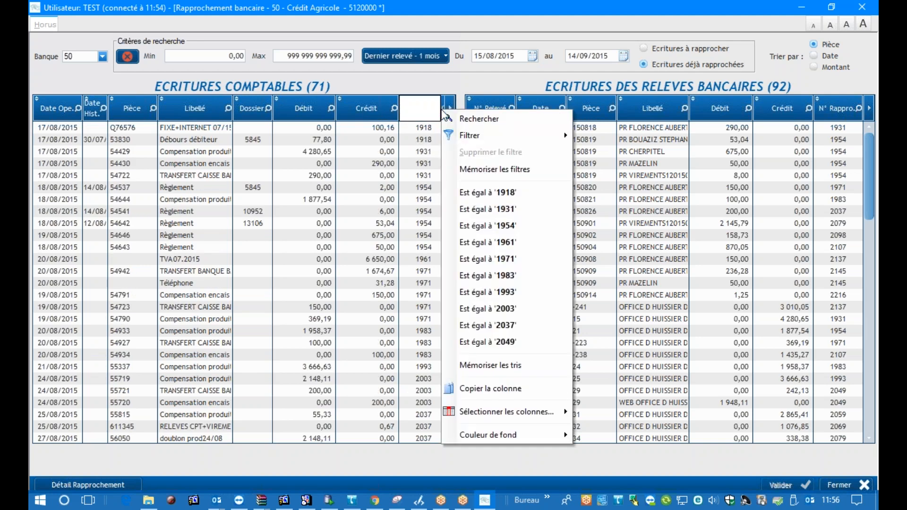
{"action": "left_click", "coordinate": [401, 108]}
{"action": "type", "text": "1918"}
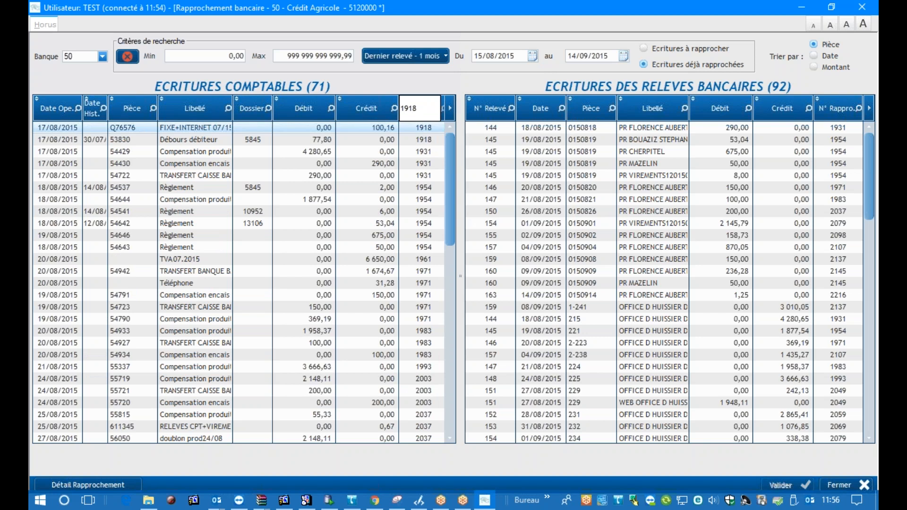
{"action": "key", "text": "Return"}
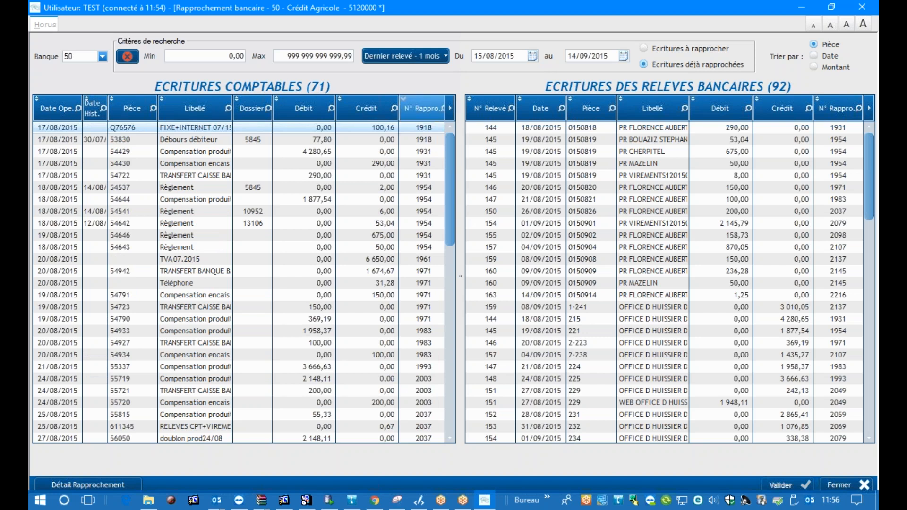
Filter the accounting entries to those whose N° Rappro. equals 1918
{"action": "right_click", "coordinate": [439, 105]}
{"action": "mouse_move", "coordinate": [496, 130]}
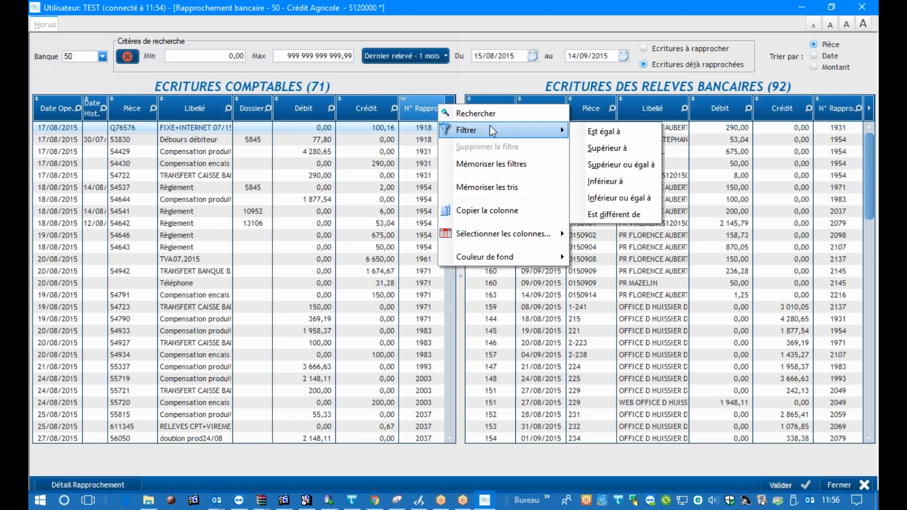
{"action": "left_click", "coordinate": [649, 132]}
{"action": "type", "text": "1918"}
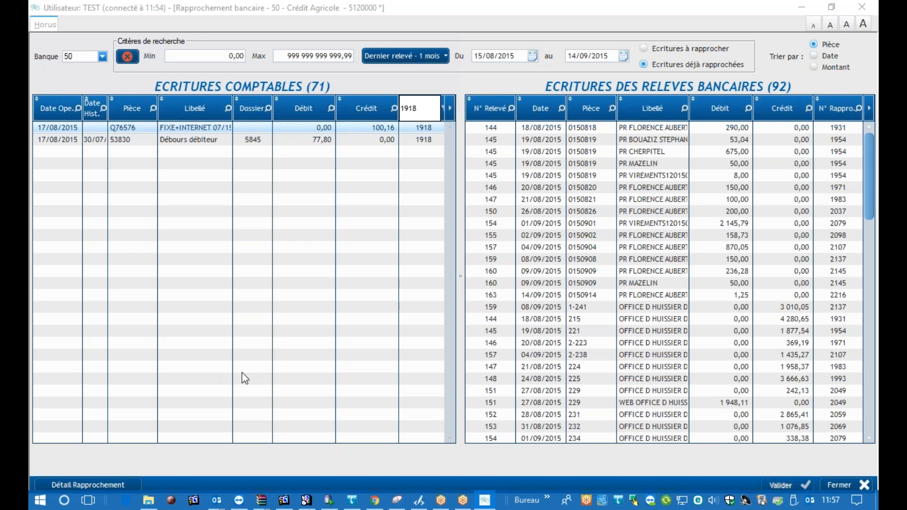
Display bank 50's Ecritures à rapprocher and choose the period Dernier relevé - 1 an
{"action": "left_click", "coordinate": [761, 72]}
{"action": "left_click", "coordinate": [651, 49]}
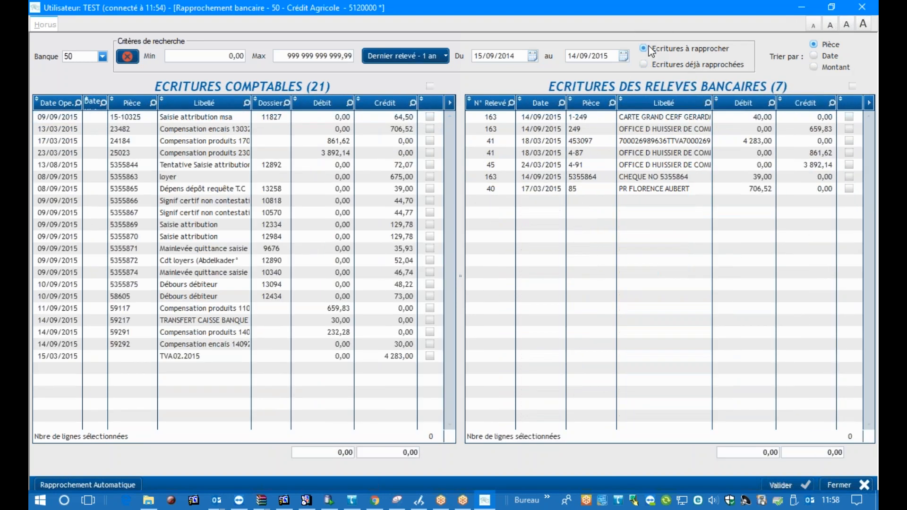
{"action": "left_click", "coordinate": [430, 58]}
{"action": "left_click", "coordinate": [432, 69]}
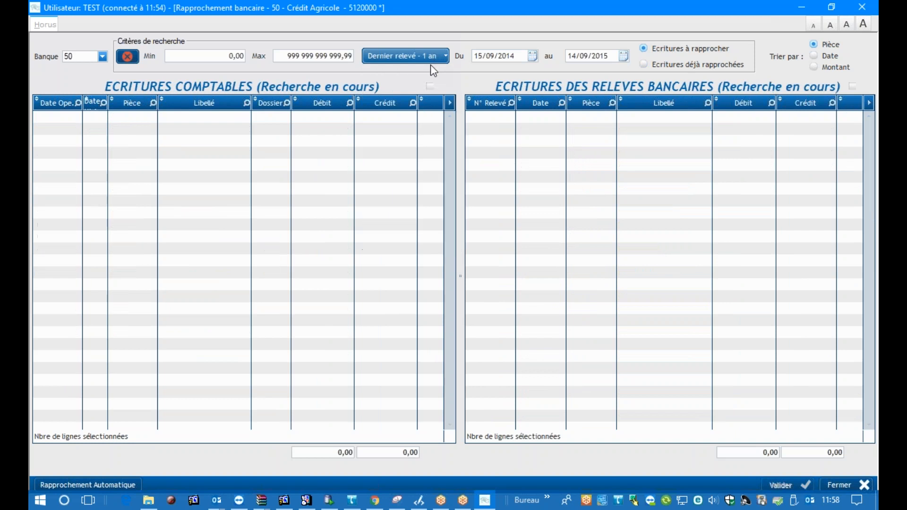
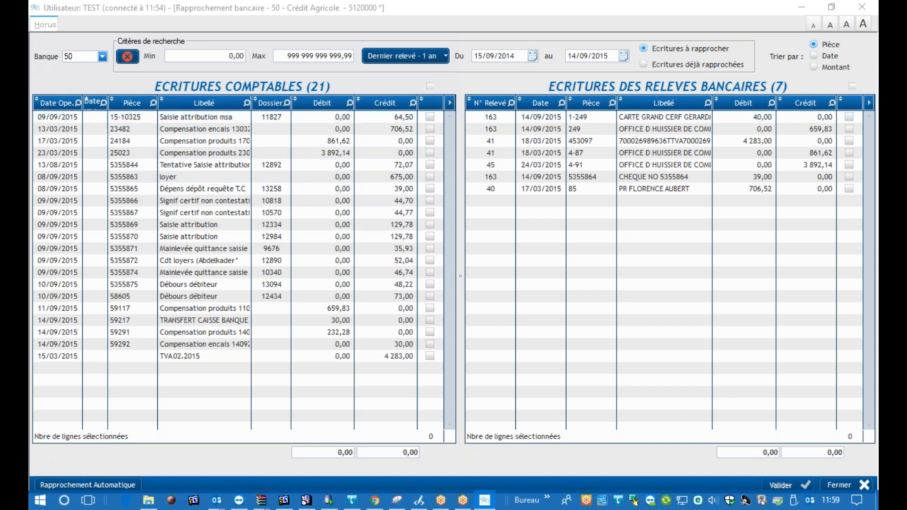
Select all the accounting entries at once, switching the collective selection off and on again
{"action": "left_click", "coordinate": [429, 86]}
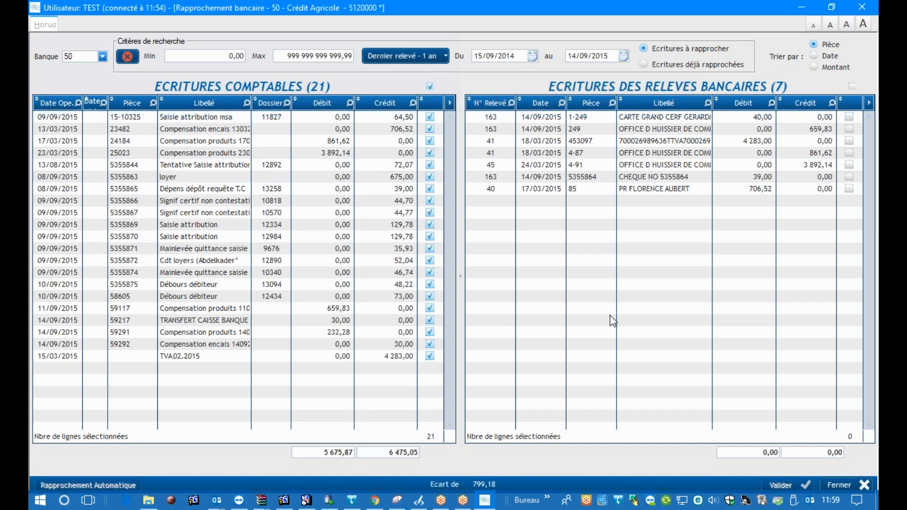
{"action": "left_click", "coordinate": [430, 87]}
{"action": "left_click", "coordinate": [430, 87]}
{"action": "left_click", "coordinate": [430, 87]}
{"action": "left_click", "coordinate": [430, 87]}
Exclude accounting entries 15-10325, 23482 and 5355865 from the selection and clear the selection of all remaining entries
{"action": "left_click", "coordinate": [430, 117]}
{"action": "left_click", "coordinate": [430, 128]}
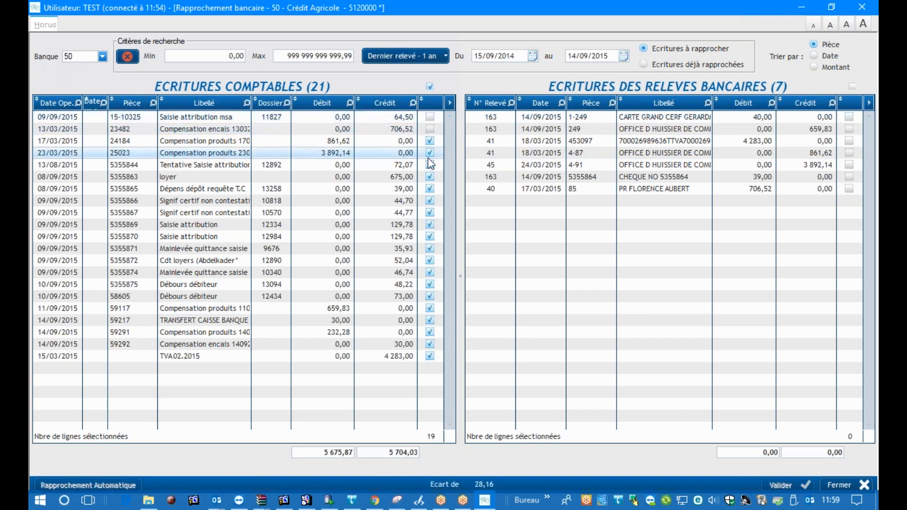
{"action": "left_click", "coordinate": [430, 189]}
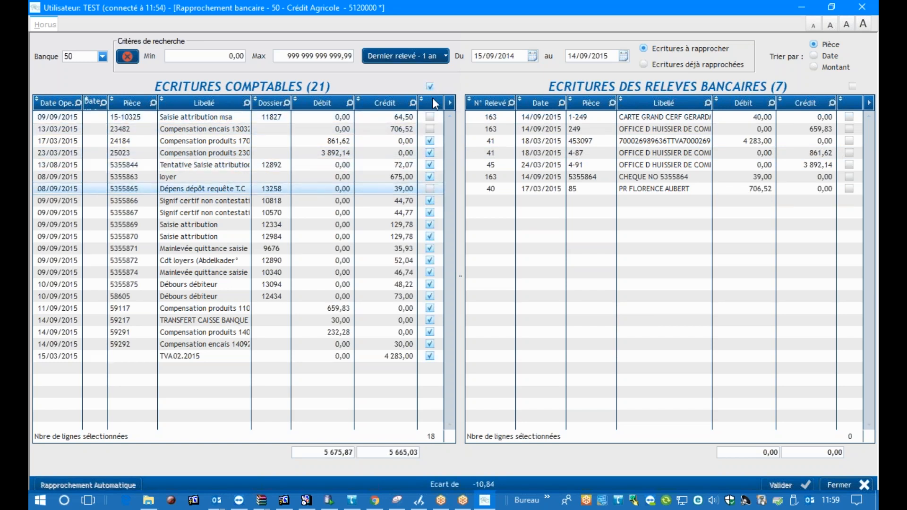
{"action": "left_click", "coordinate": [430, 87]}
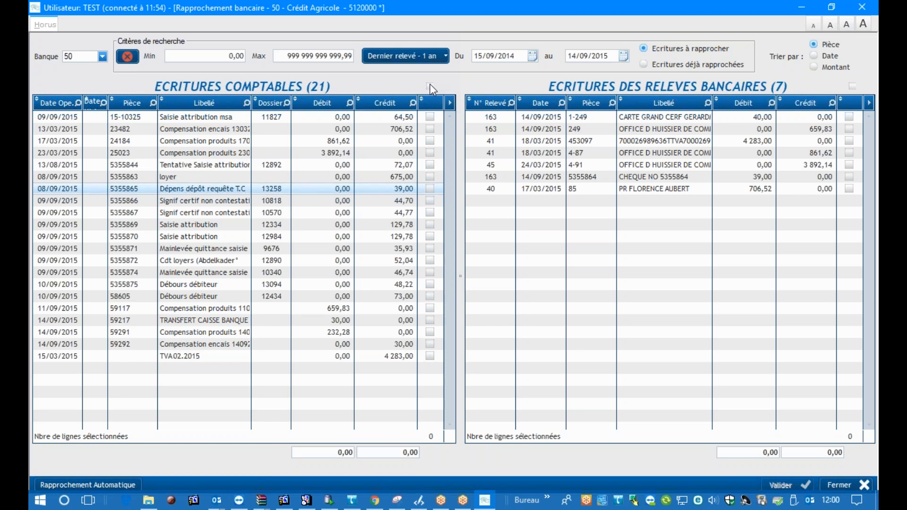
Bring the old Rapprochement Bancaire screen of HORUS V2018T1 into view for comparison and move it back out of the way
{"action": "left_click", "coordinate": [60, 483]}
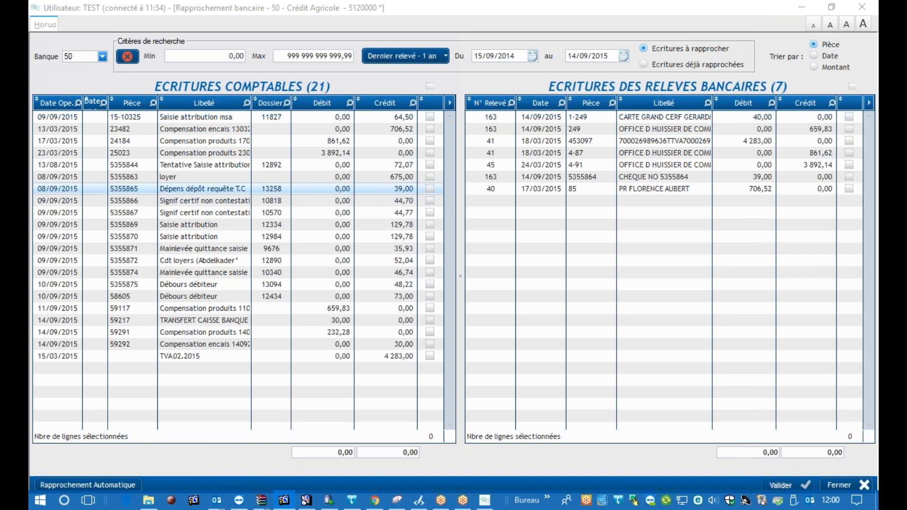
{"action": "left_click_drag", "start_coordinate": [878, 0], "coordinate": [593, 15]}
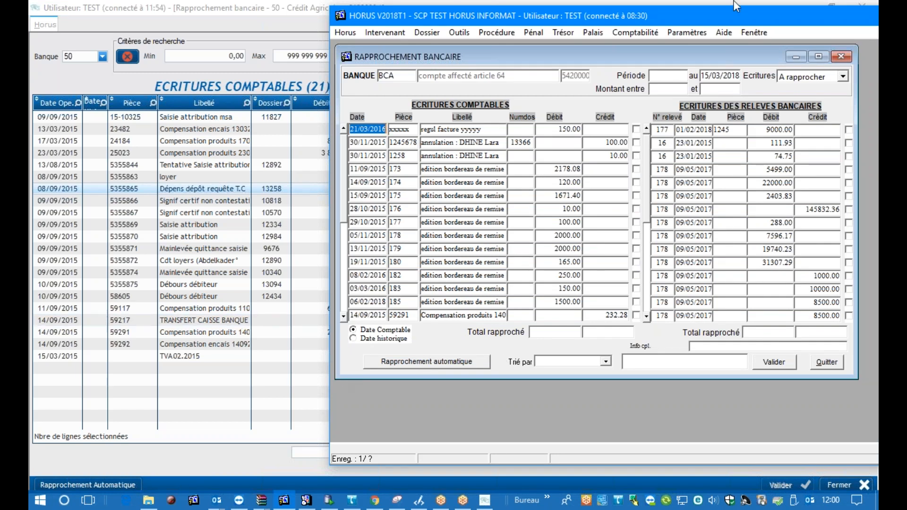
{"action": "left_click_drag", "start_coordinate": [682, 18], "coordinate": [878, 9]}
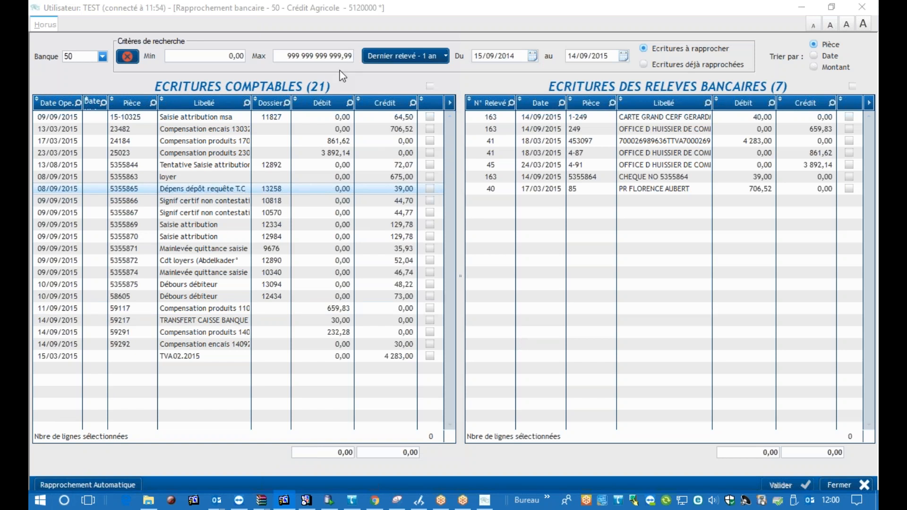
Set the search period to Jusqu'à aujourd'hui and look through the accounting entries
{"action": "left_click", "coordinate": [402, 55]}
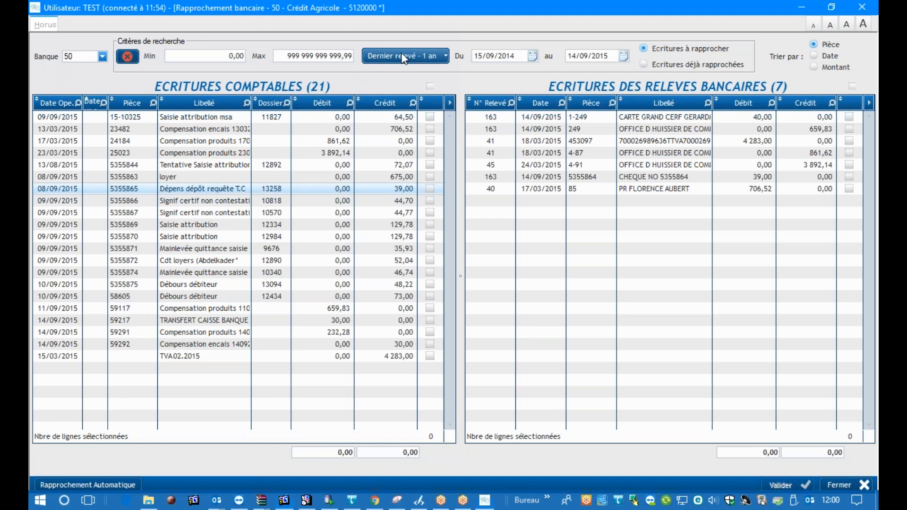
{"action": "left_click", "coordinate": [393, 72]}
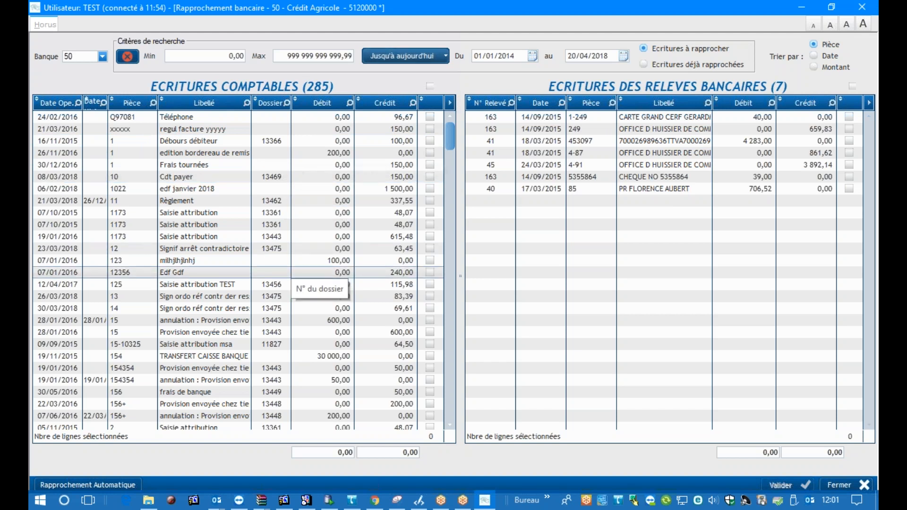
{"action": "scroll", "coordinate": [284, 272], "scroll_direction": "down", "scroll_amount": 4}
{"action": "scroll", "coordinate": [284, 273], "scroll_direction": "up", "scroll_amount": 4}
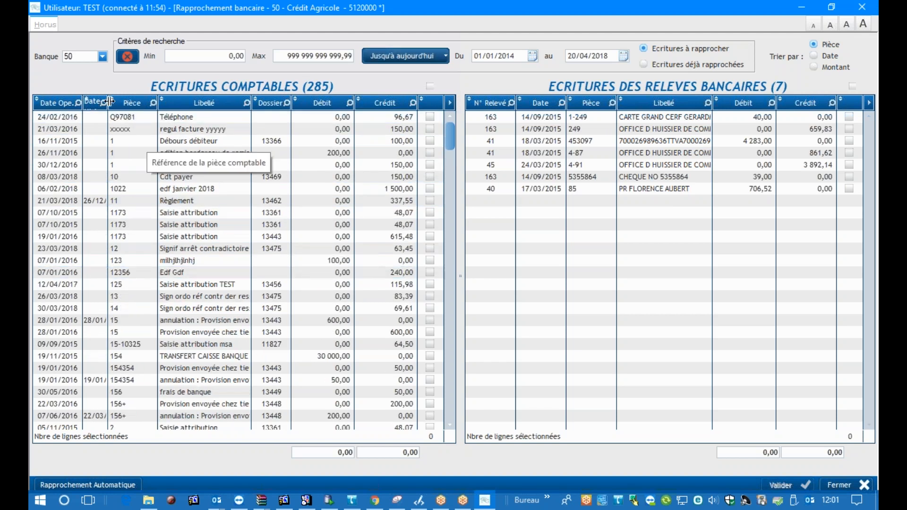
Widen the Date Hist. column of the accounting entries to fit full dates and browse the list
{"action": "left_click_drag", "start_coordinate": [108, 101], "coordinate": [128, 107]}
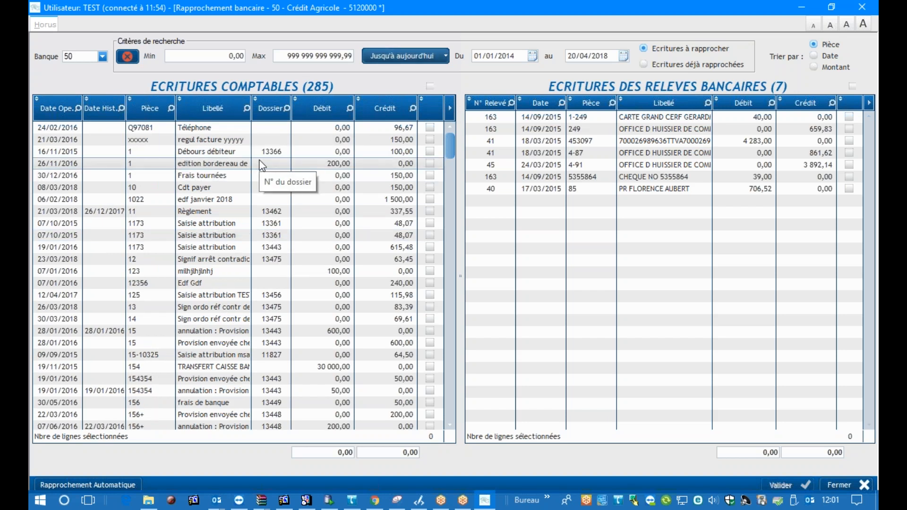
{"action": "scroll", "coordinate": [262, 165], "scroll_direction": "down", "scroll_amount": 12}
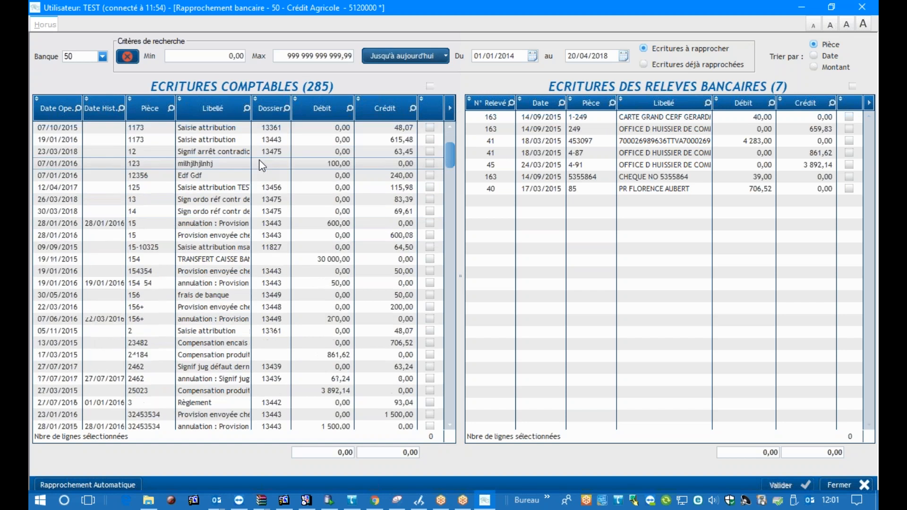
{"action": "scroll", "coordinate": [263, 165], "scroll_direction": "up", "scroll_amount": 5}
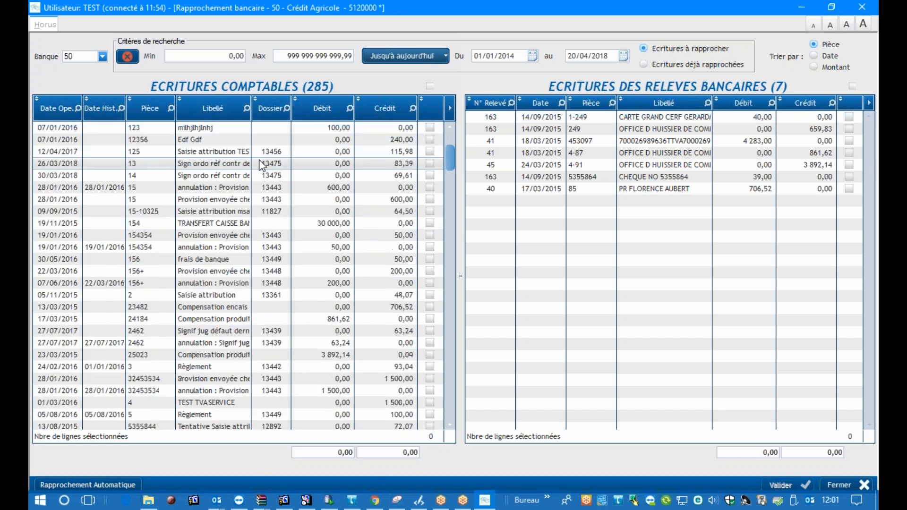